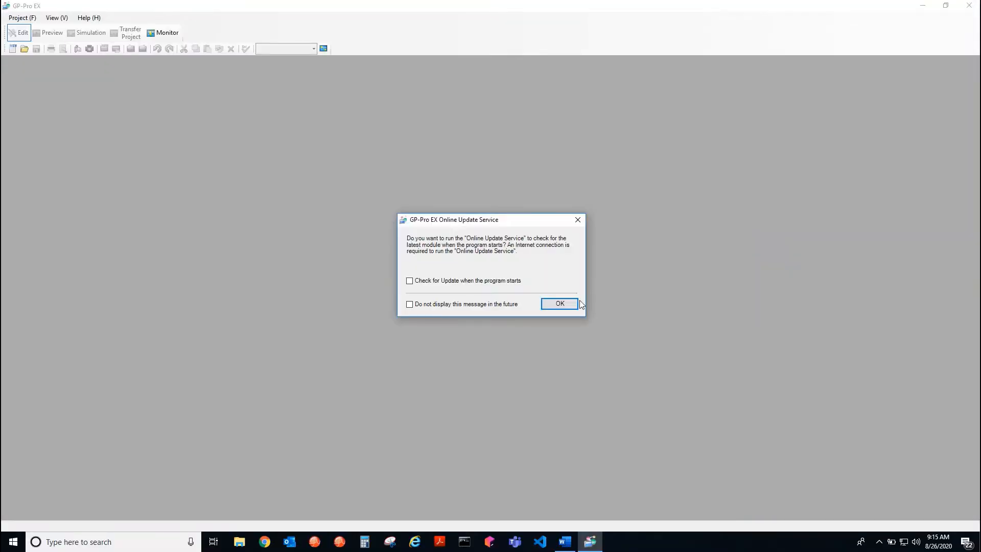
Dismiss the update prompt and start a new project for the GP3000 Series AGP-3400S display unit in landscape orientation
left_click(574, 304)
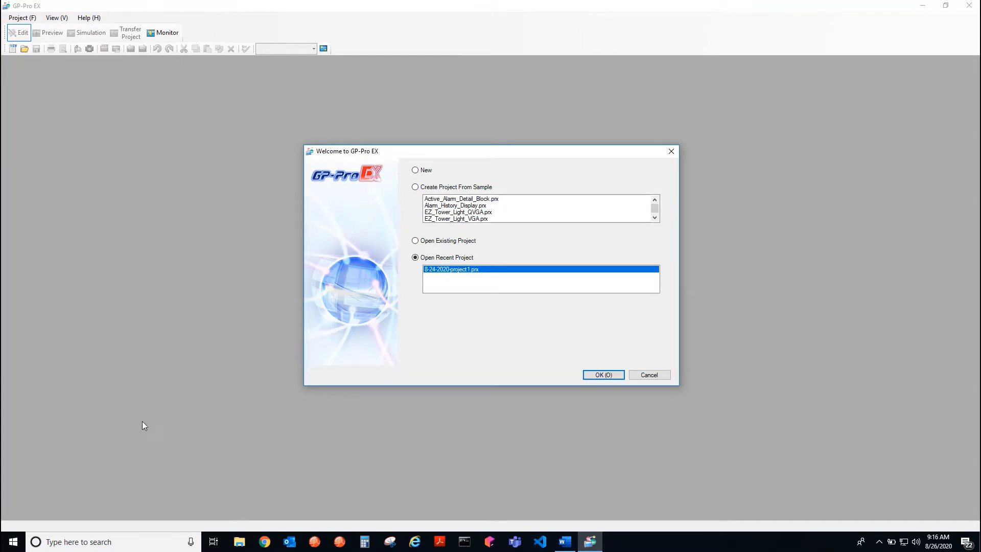
left_click(415, 170)
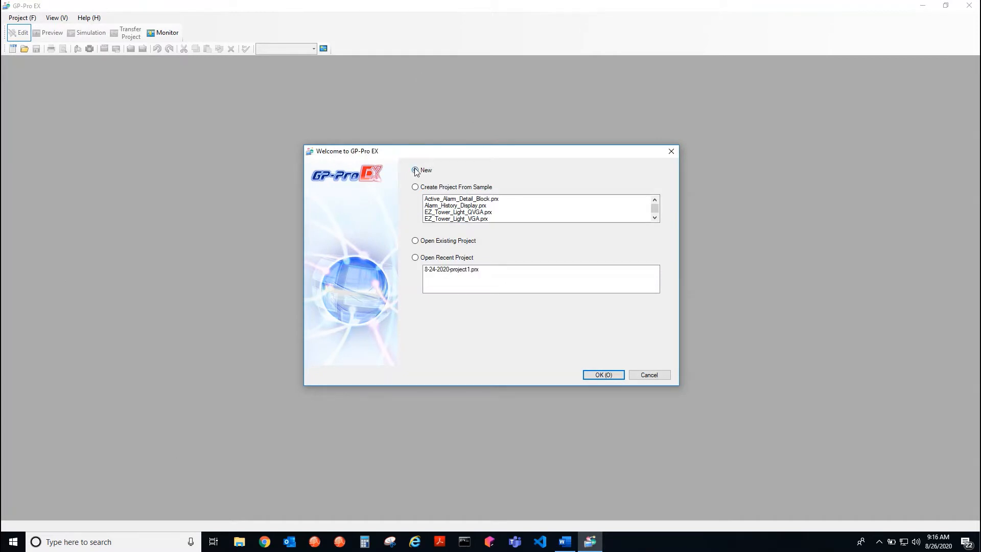
left_click(597, 376)
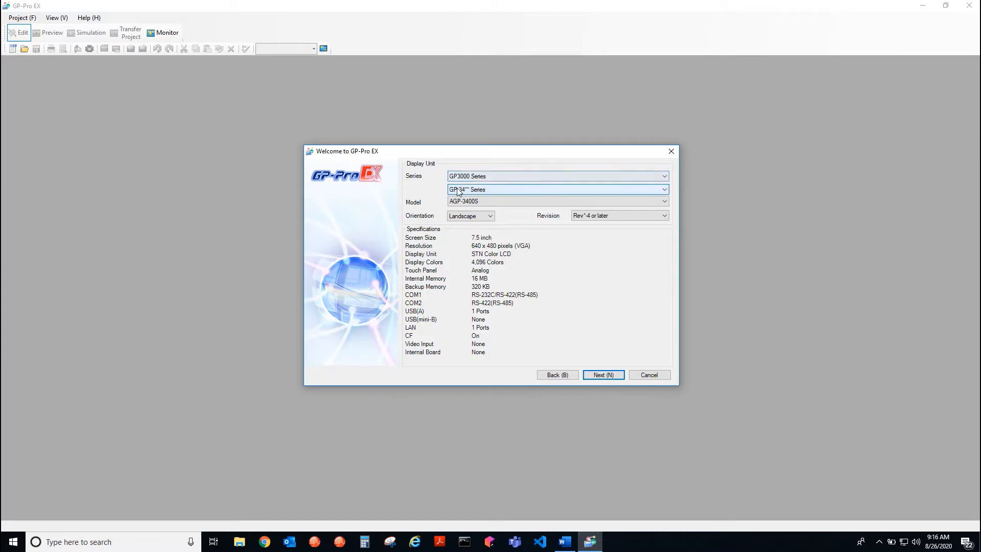
left_click(601, 376)
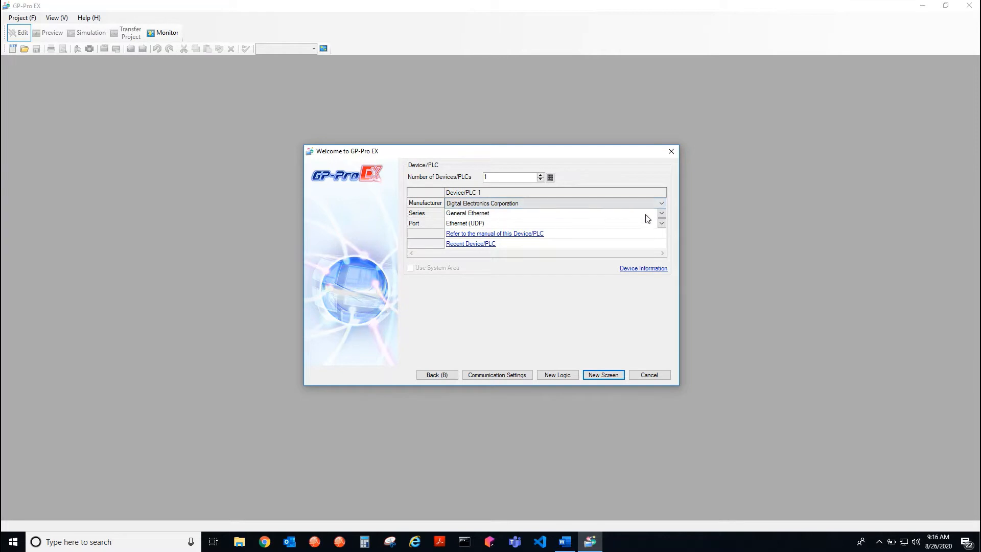
Set the device manufacturer to Modbus-IDA and the series to General MODBUS TCP Master, and create the project with a new screen
left_click(661, 204)
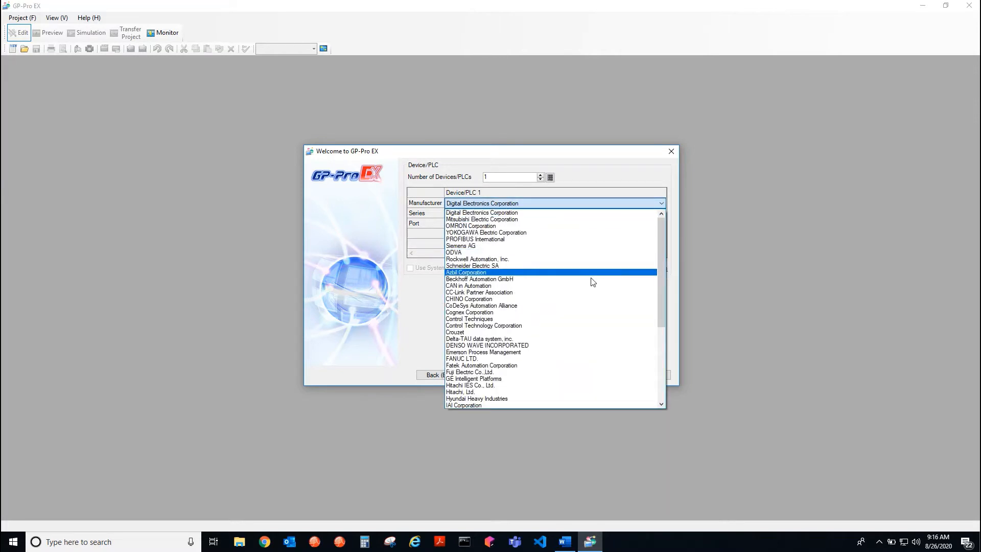
scroll(577, 361, "down", 2)
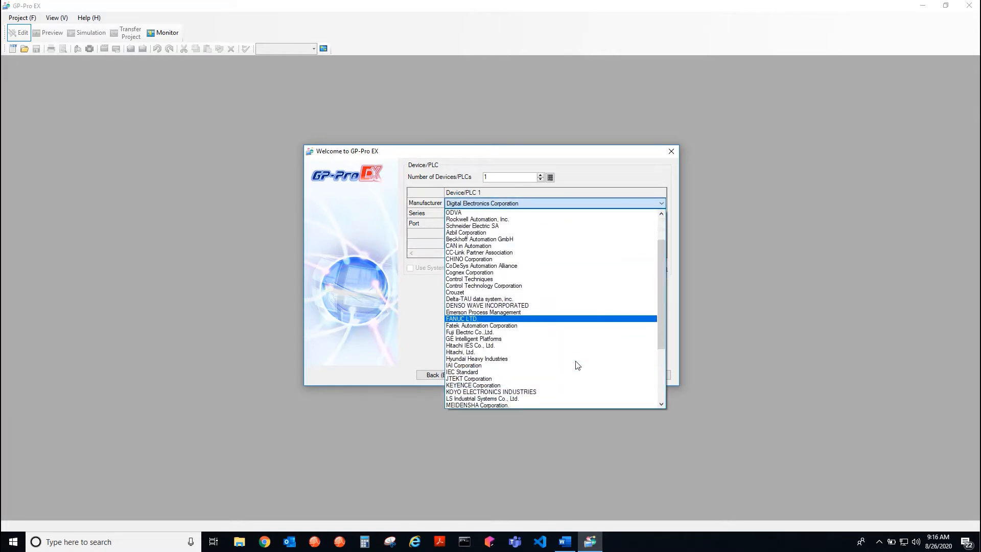
scroll(576, 365, "down", 3)
left_click(561, 359)
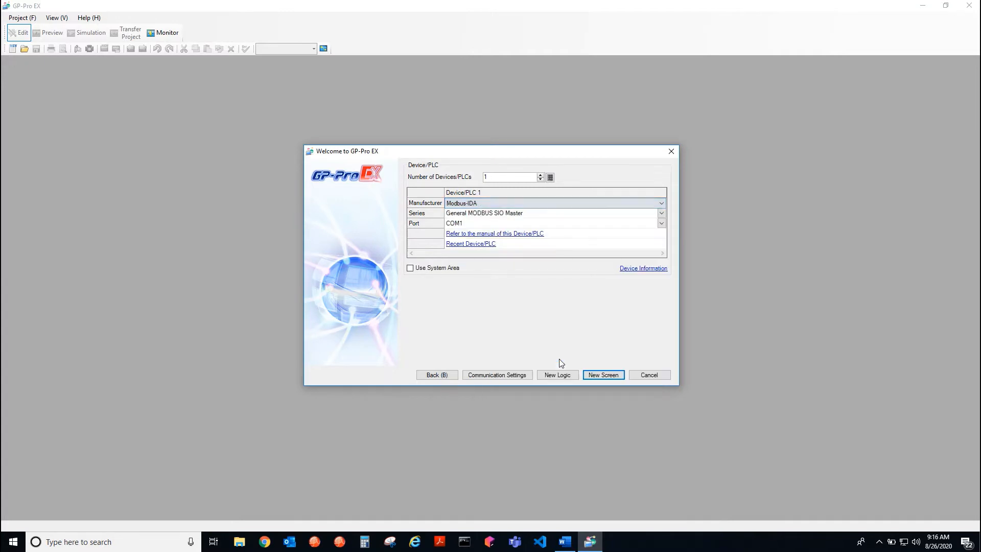
left_click(661, 214)
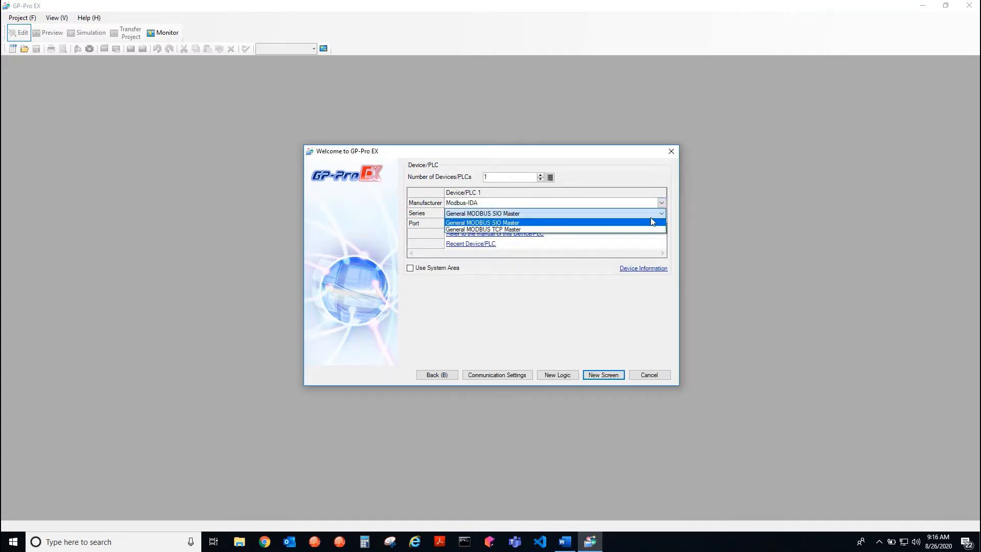
left_click(644, 229)
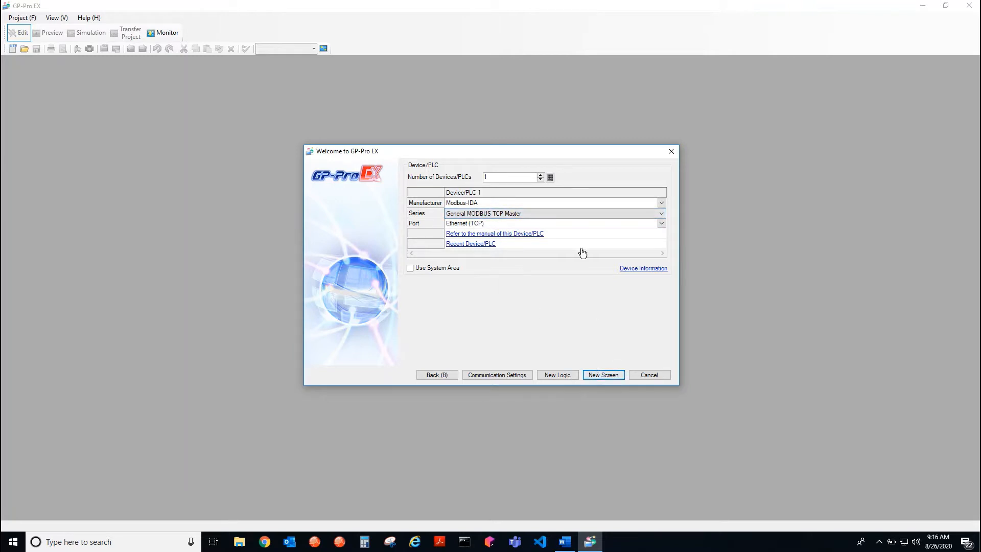
left_click(595, 378)
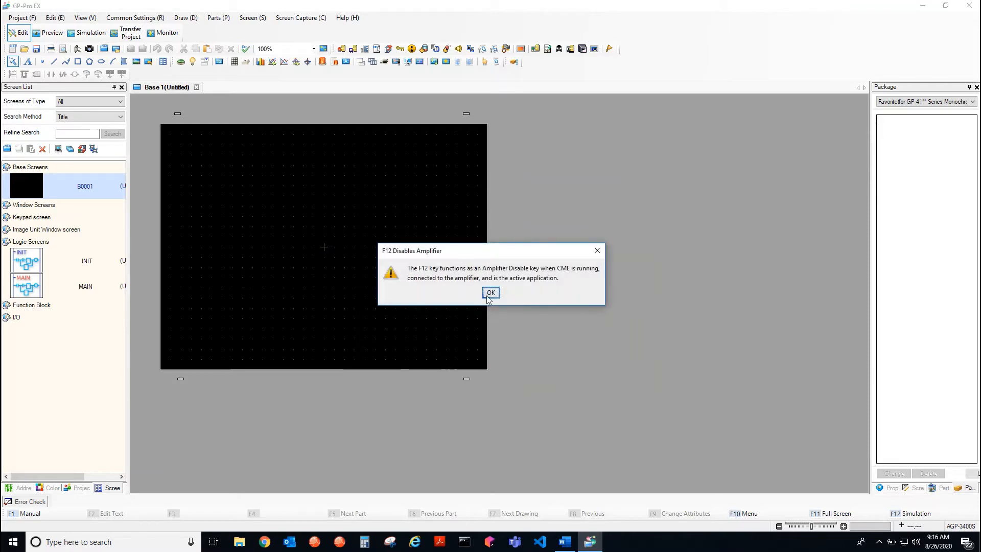
Switch to CME, acknowledge the F12 warning, and check the connected amplifier's model and firmware version in its properties
left_click(491, 293)
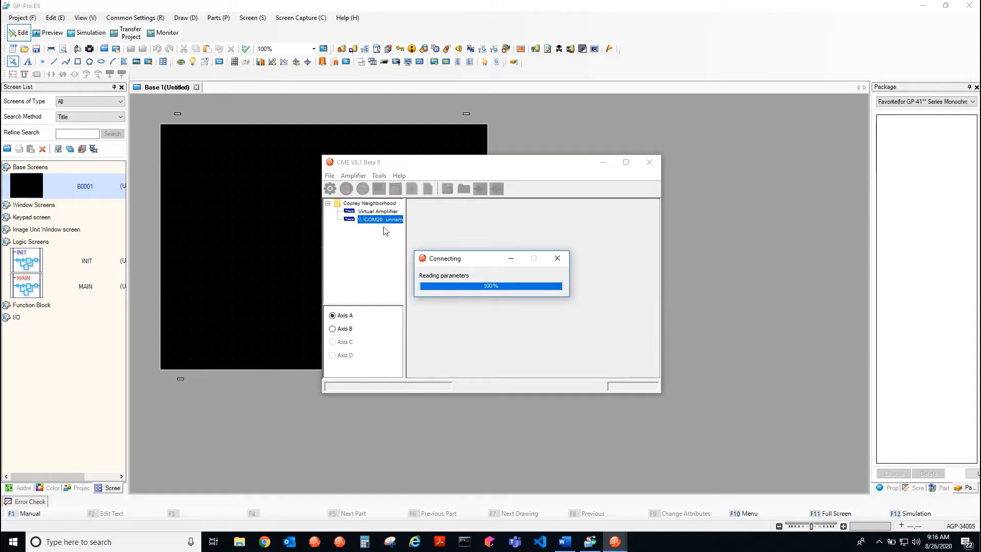
left_click(379, 176)
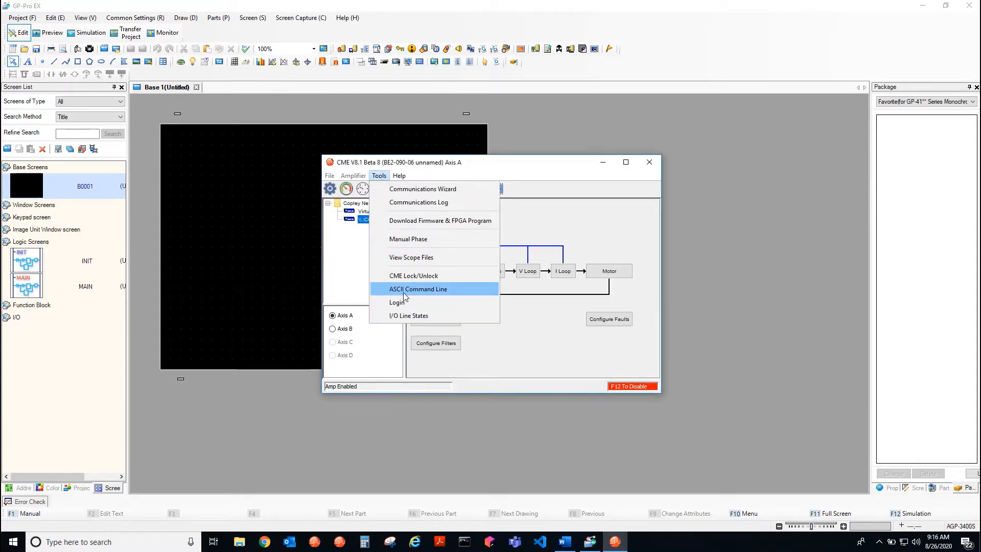
left_click(538, 208)
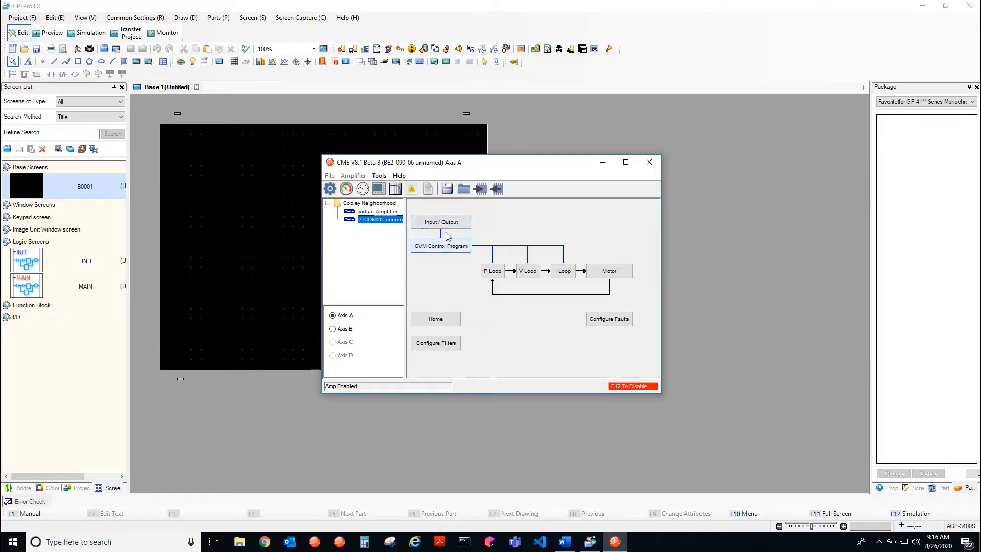
left_click(427, 188)
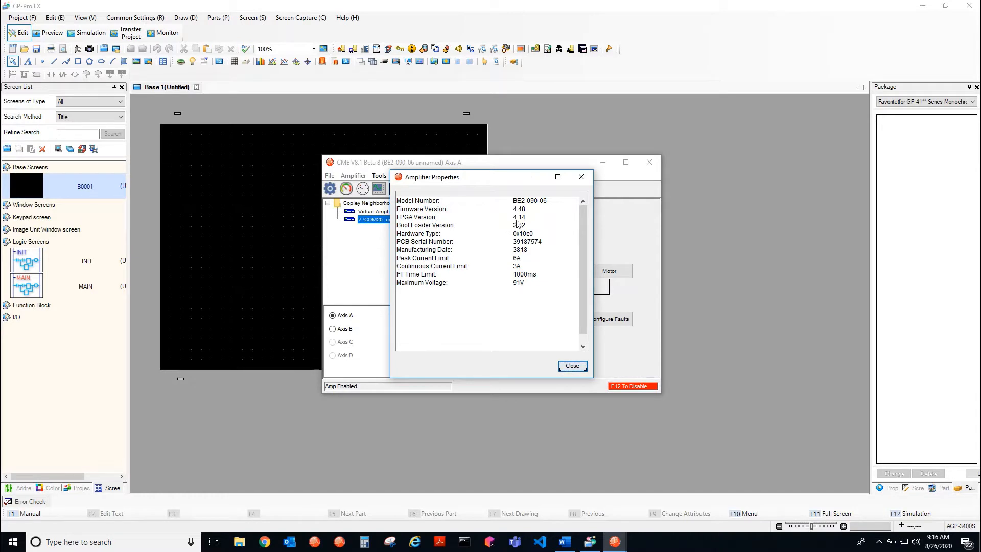
left_click(581, 177)
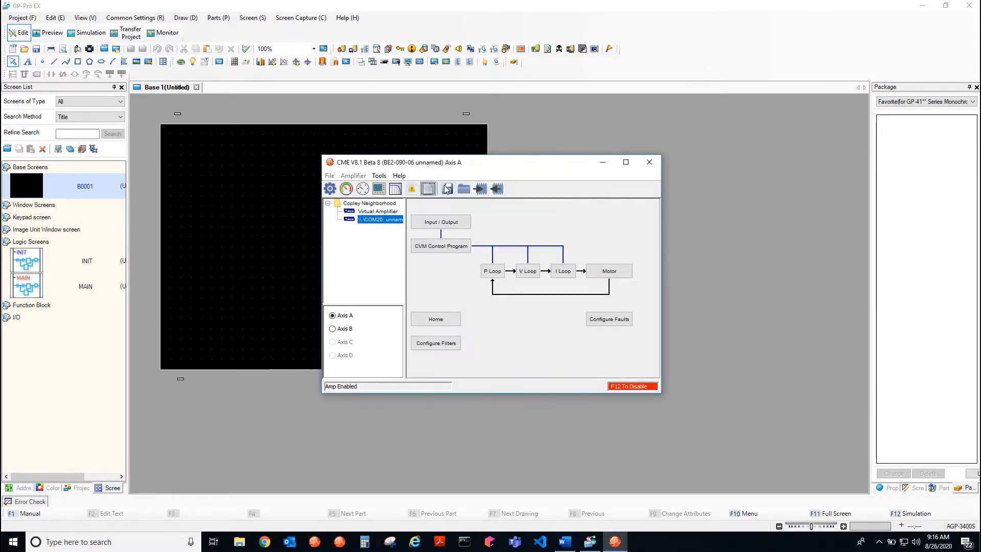
Read the amplifier parameter 0x121 in hexadecimal with the ASCII command "g r0x121 x" and close the command line
left_click(379, 176)
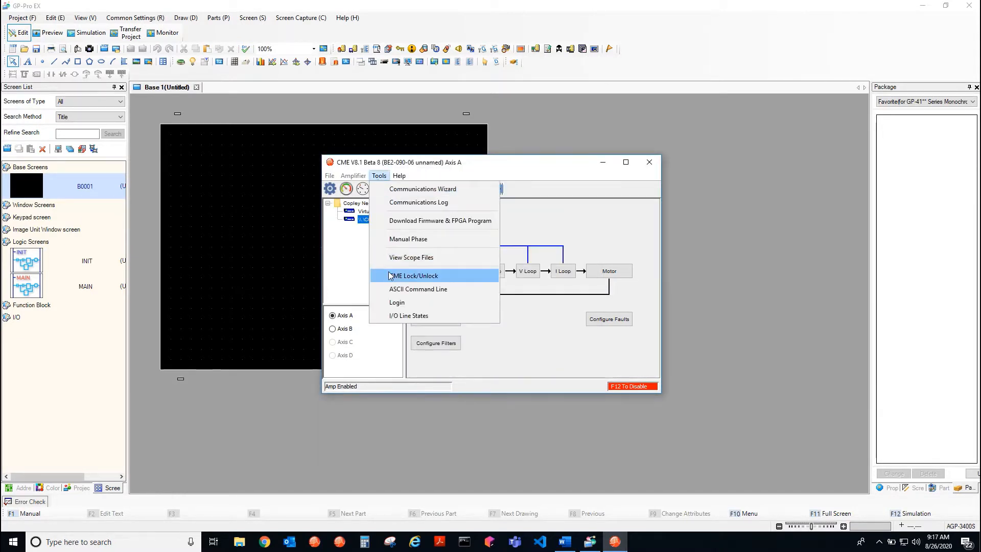
left_click(389, 289)
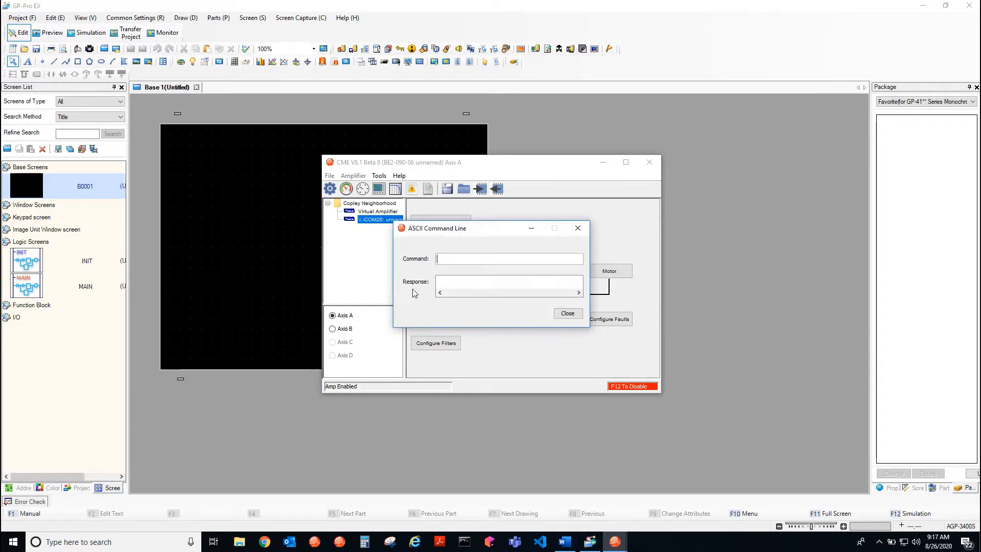
type("g r0x121 x")
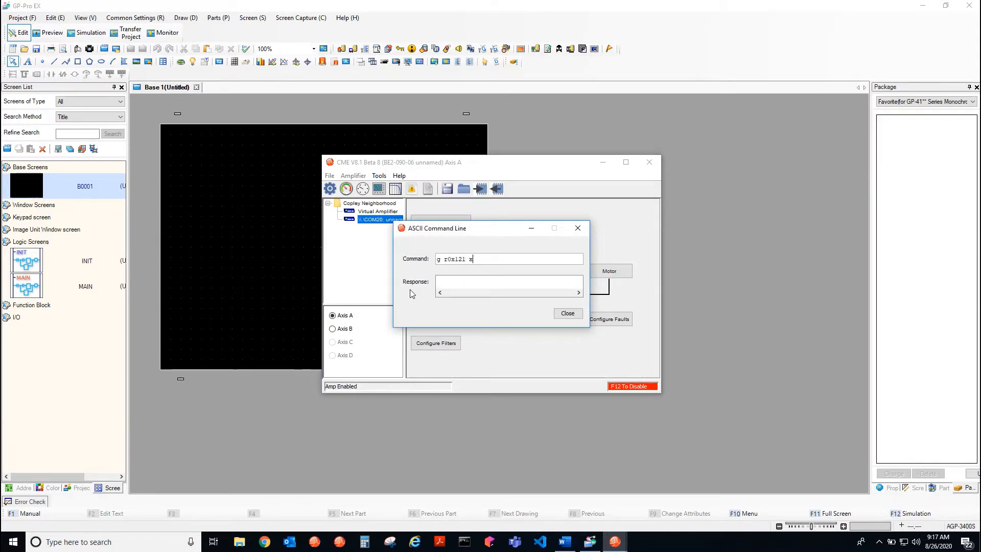
key("Return")
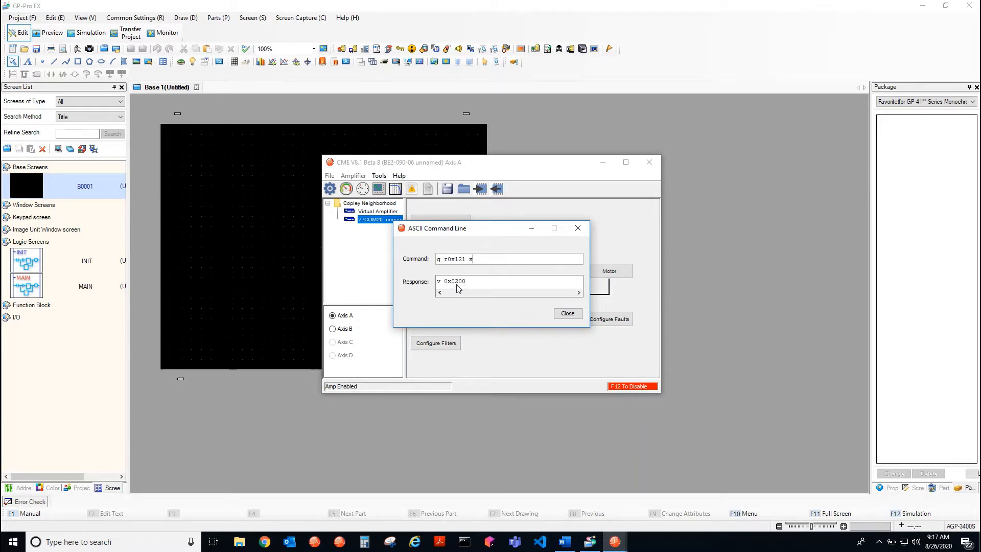
left_click(567, 313)
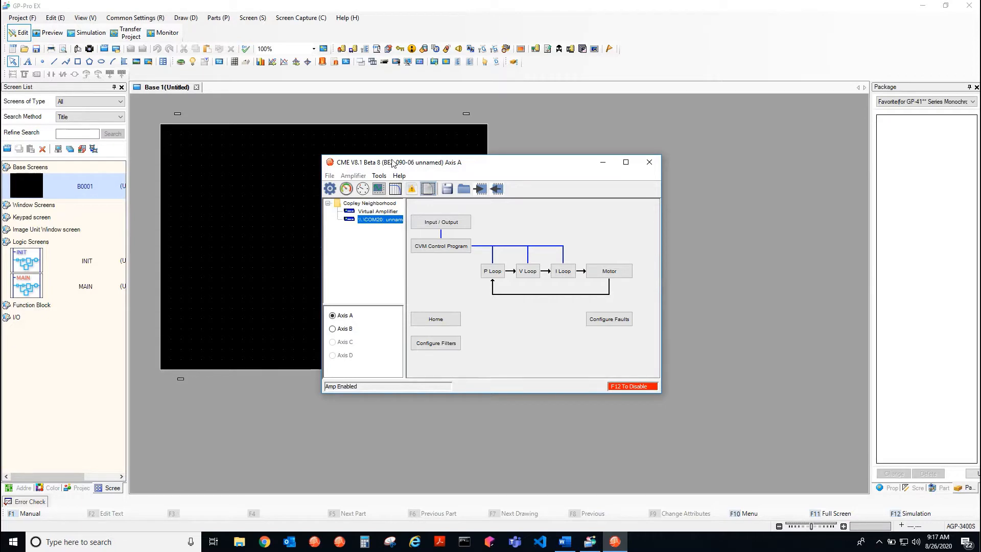
Open the CVM control program, show the first Move step of Sequence 0, and stop the running program
left_click(444, 247)
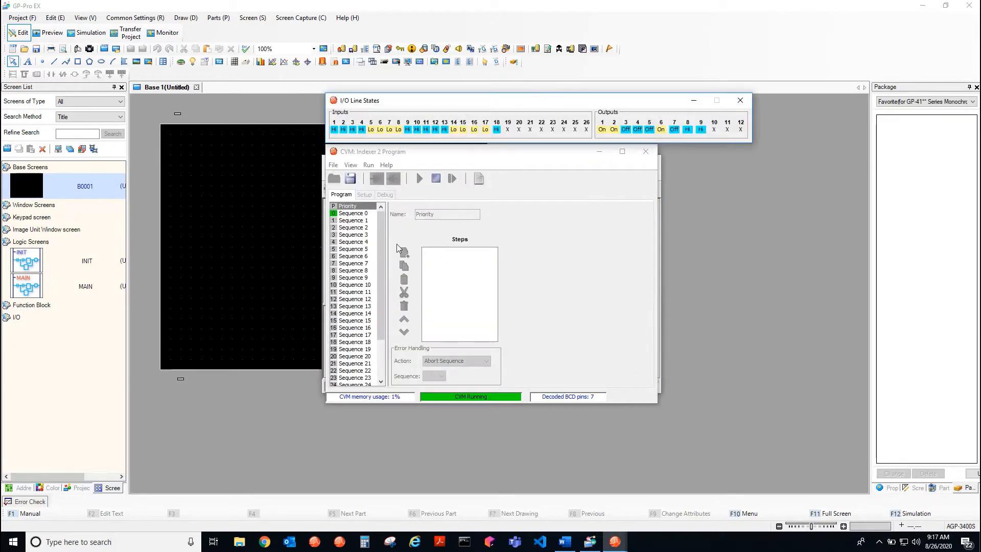
left_click(368, 213)
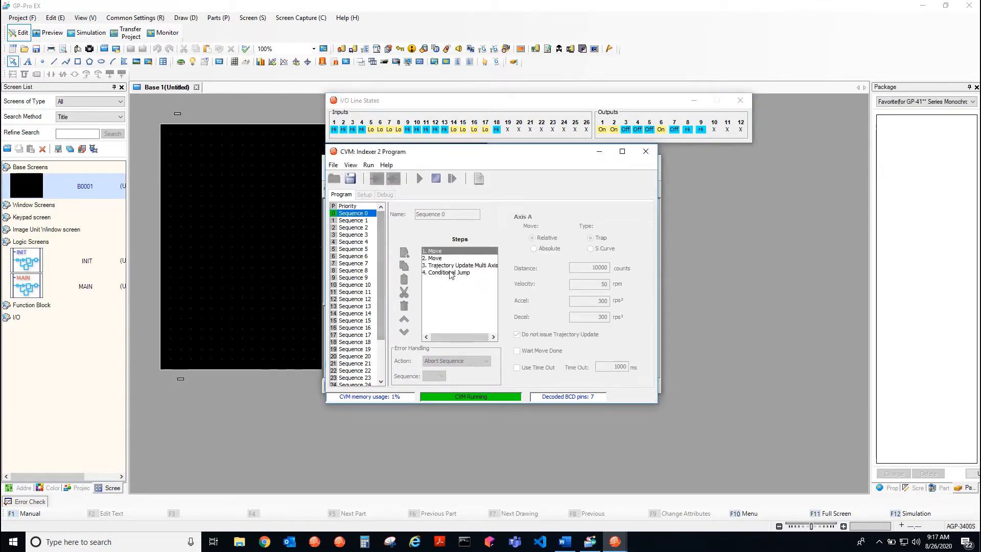
left_click(440, 252)
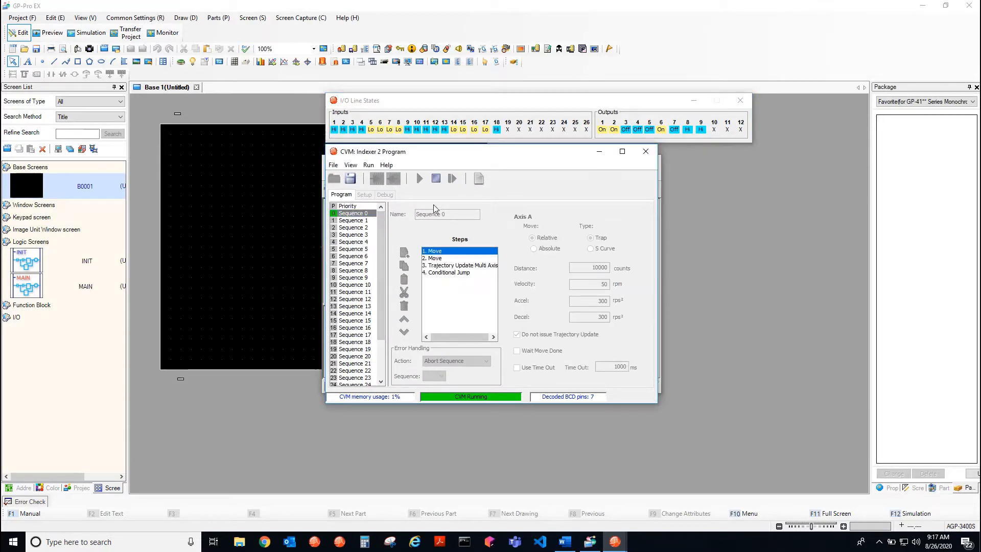
left_click(432, 183)
Review the Move, Trajectory Update and Conditional Jump steps of Sequence 0, and close the I/O Line States and CVM program windows
left_click(451, 260)
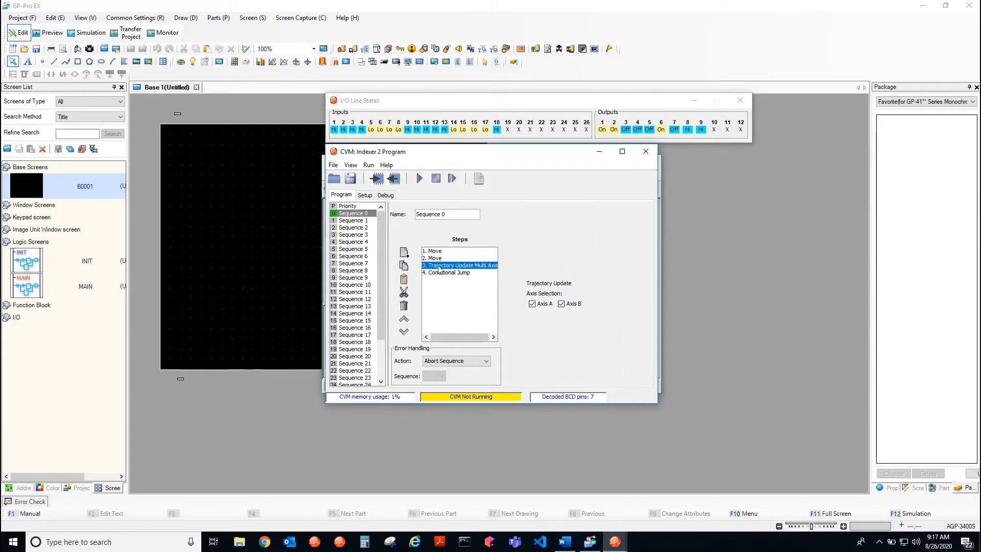
left_click(433, 250)
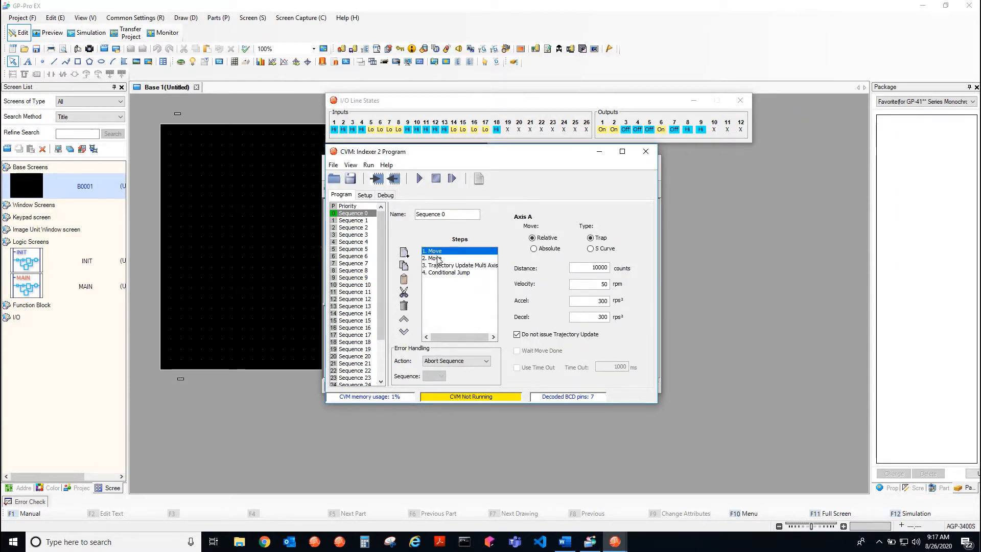
left_click(437, 258)
left_click(442, 275)
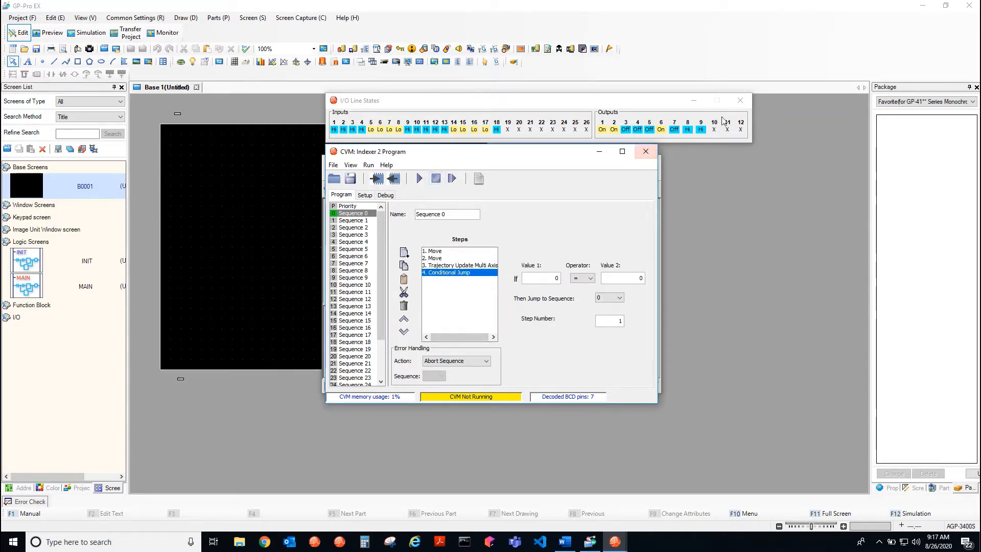
left_click(740, 100)
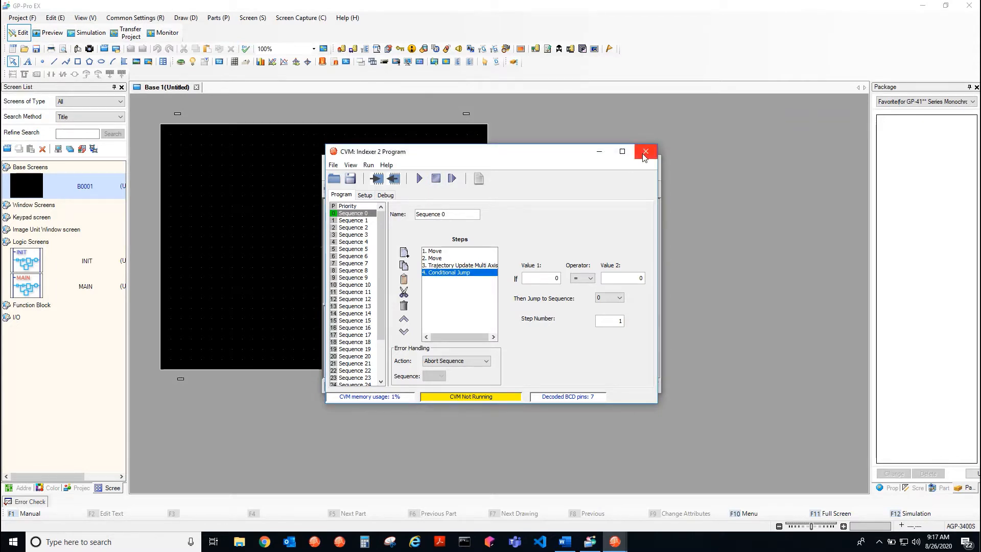
left_click(643, 153)
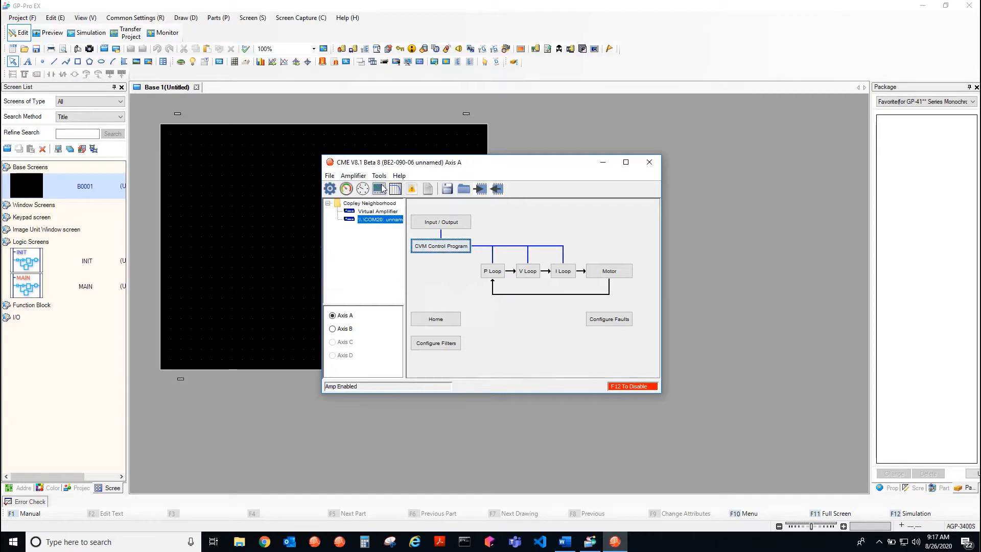
Move the CME window clear of the HMI screen and read parameter 0x11f with the ASCII command "g r0x11f x"
left_click_drag(382, 167, 592, 178)
left_click(589, 186)
mouse_move(567, 187)
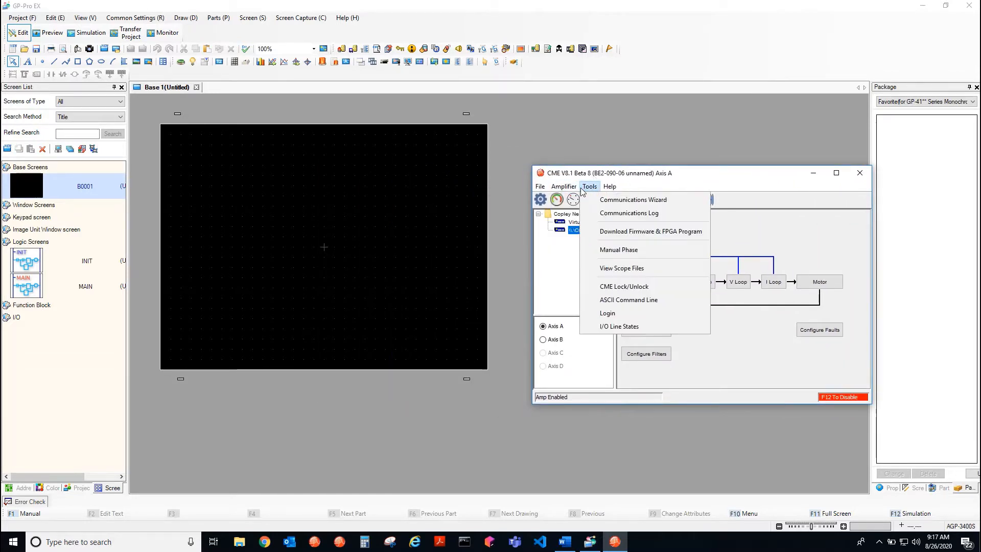
left_click(611, 299)
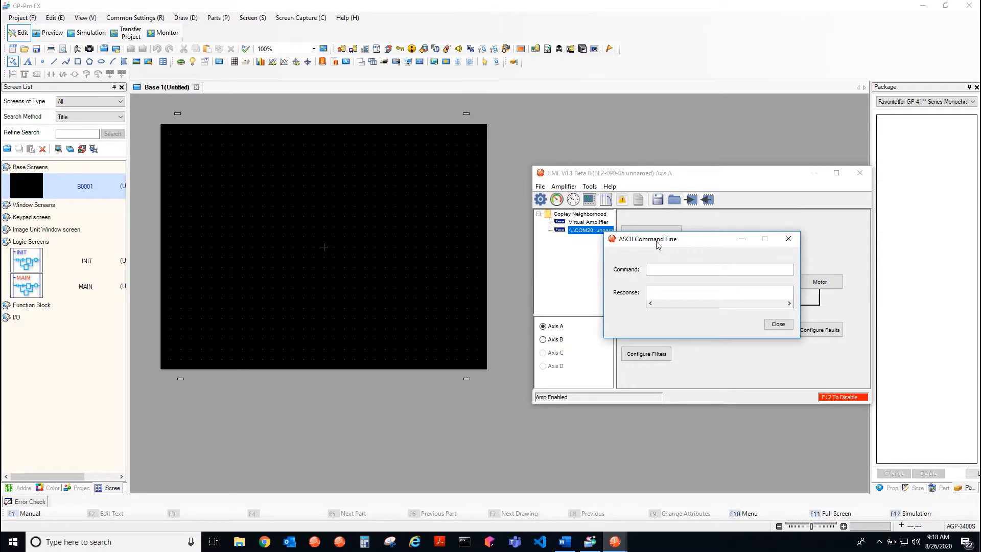
type("r0x11f x")
key("Return")
Switch to the programmer calculator, convert the hexadecimal value C0 to decimal, and close the calculator
left_click(374, 546)
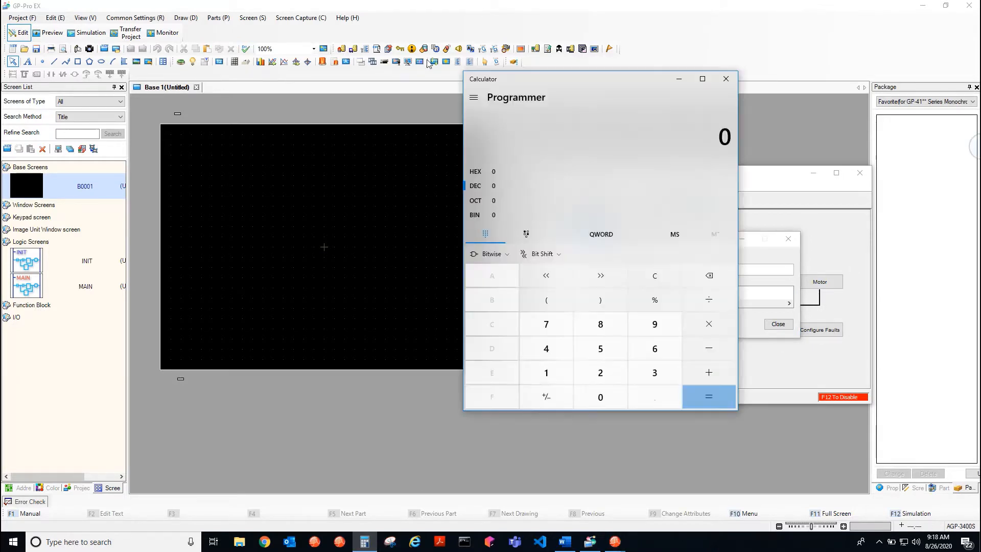
left_click_drag(490, 79, 225, 80)
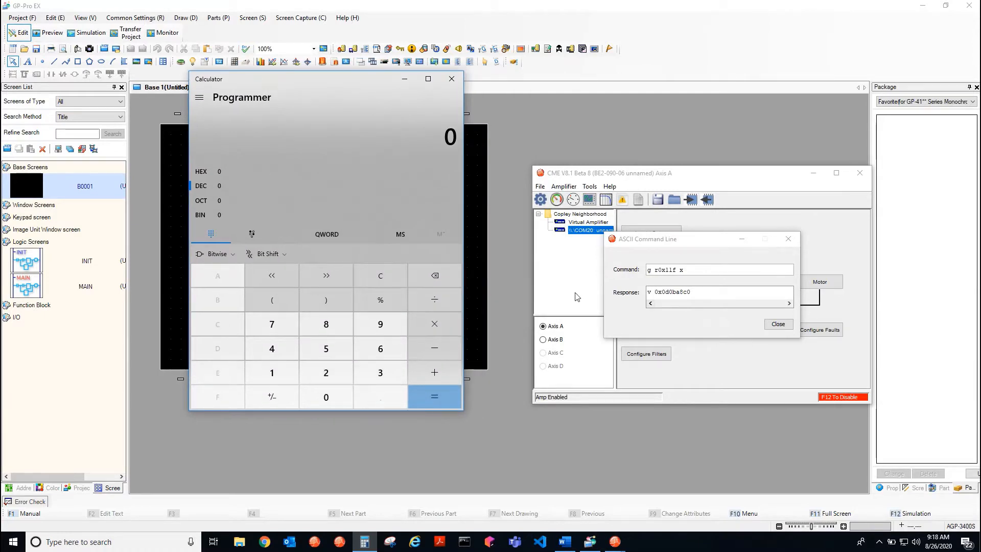
left_click(197, 173)
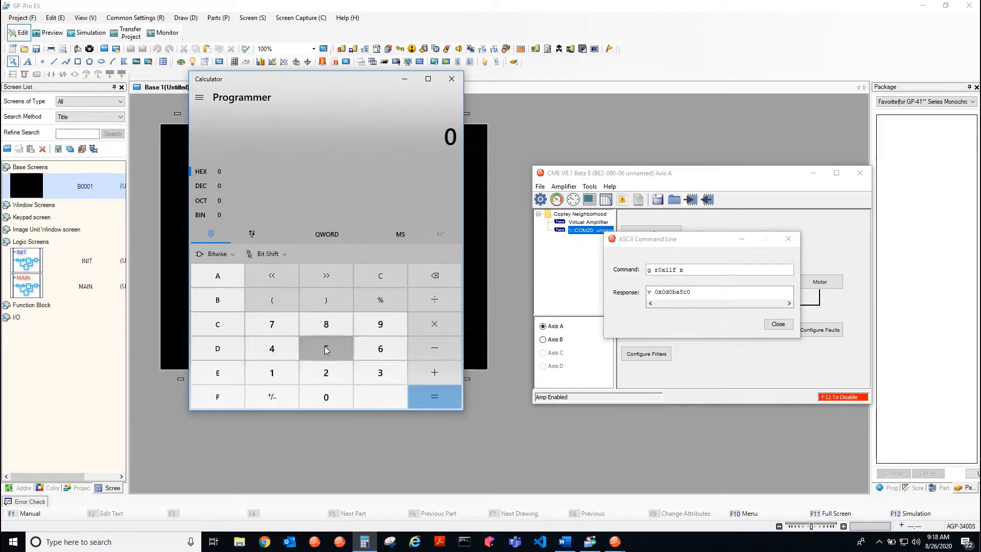
left_click(212, 331)
left_click(326, 397)
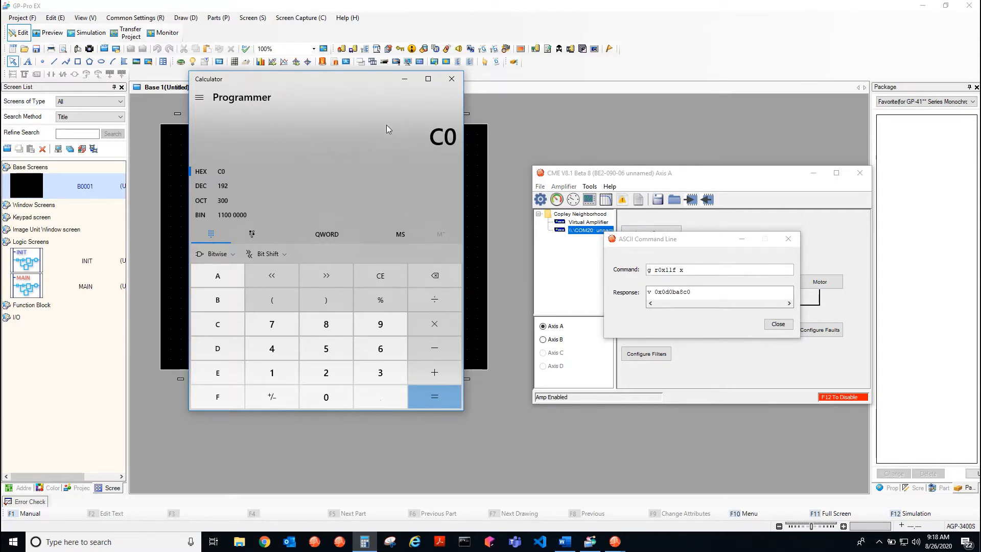
left_click(451, 79)
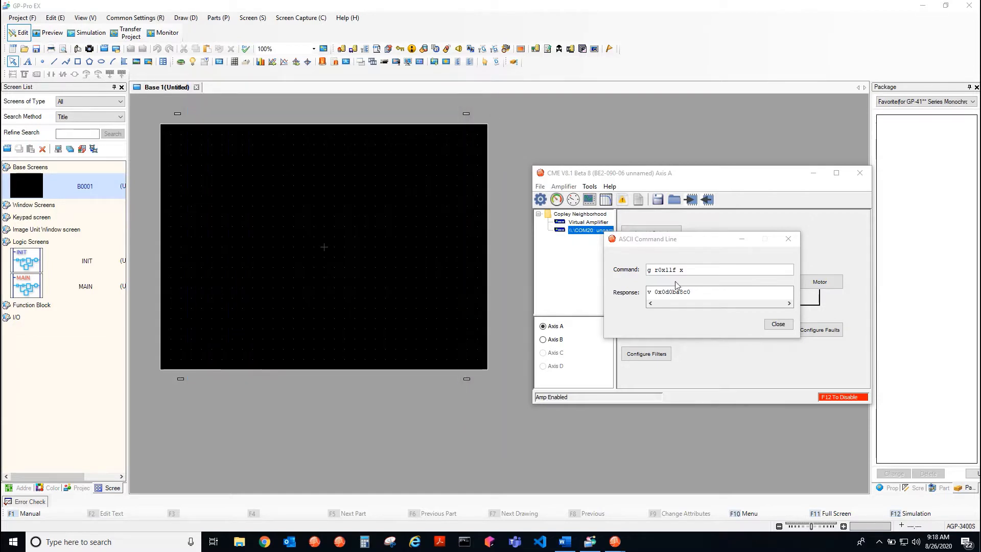
Set parameter 0x11f with the ASCII command "s r0x11f 0x0d0ba8c0"
left_click(683, 271)
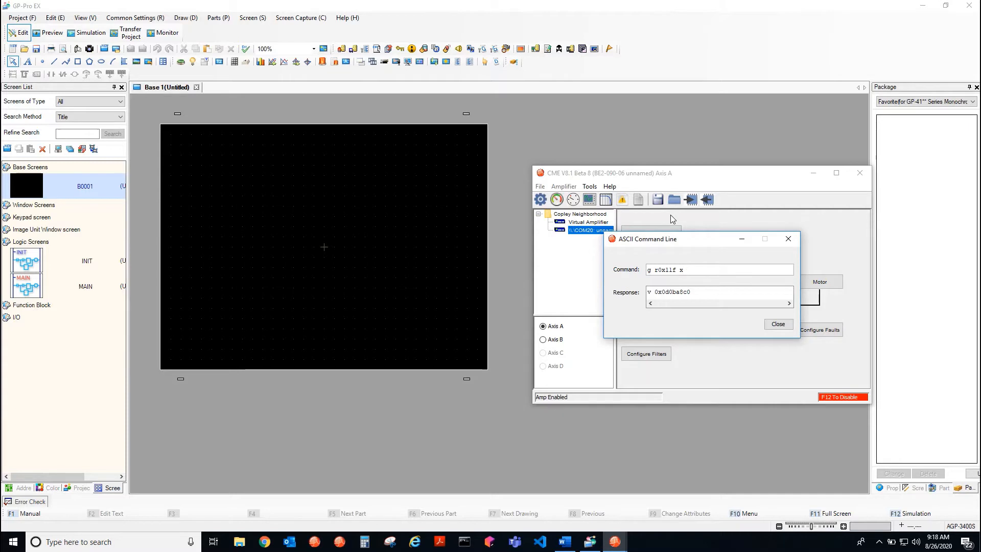
key("BackSpace")
type("0x0d0")
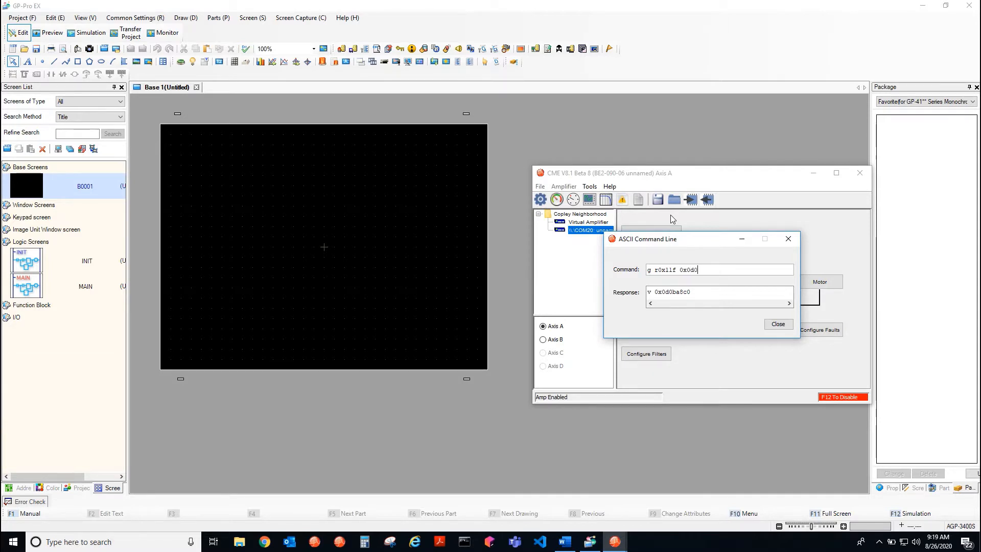
type("ba8c0")
key("Left")
key("Left")
key("Left")
key("Left")
key("Left")
key("Left")
key("Left")
key("Left")
key("Left")
key("Left")
key("BackSpace")
key("BackSpace")
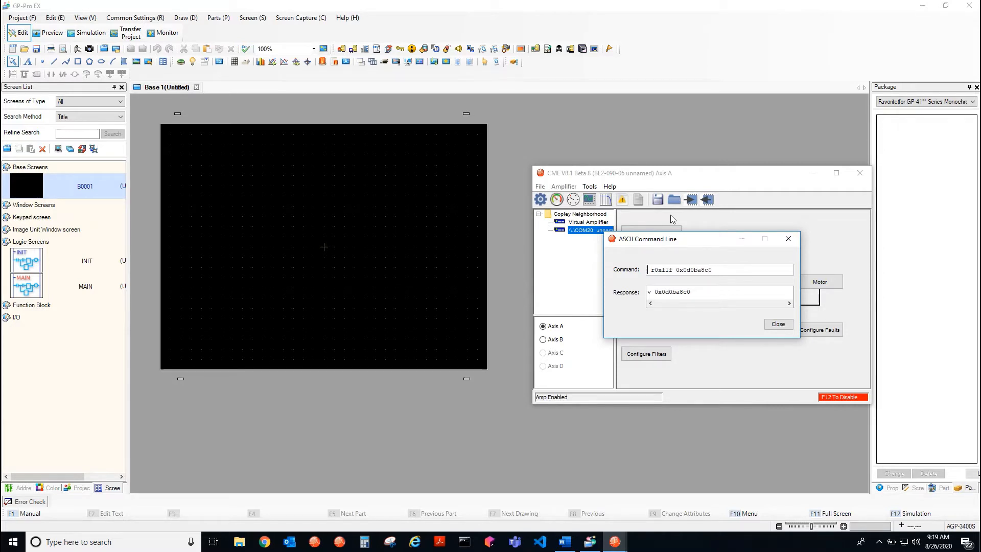
type("s")
key("End")
key("Return")
Replace one character of the set command with "f" and close the ASCII Command Line window
key("Left")
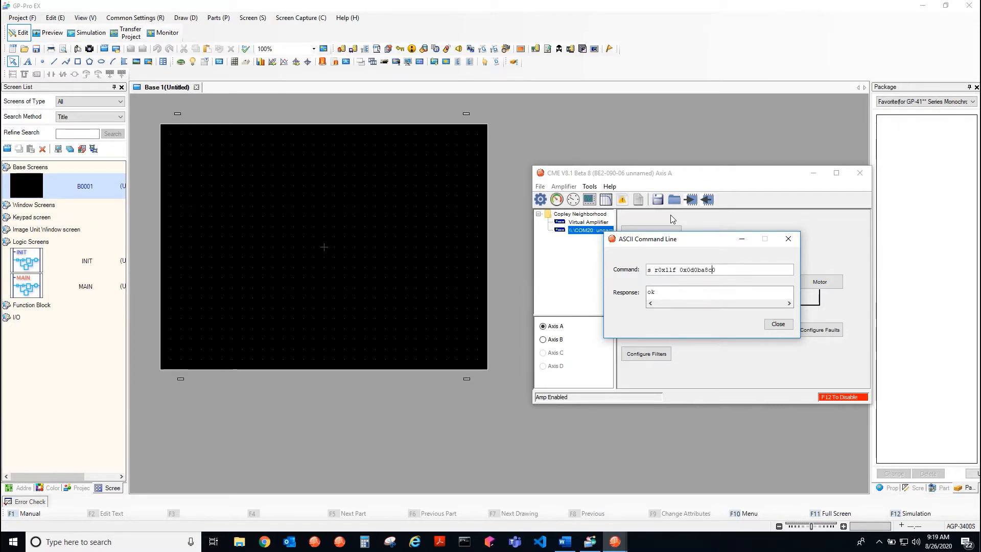
key("Left")
key("BackSpace")
type("f")
key("End")
left_click(785, 239)
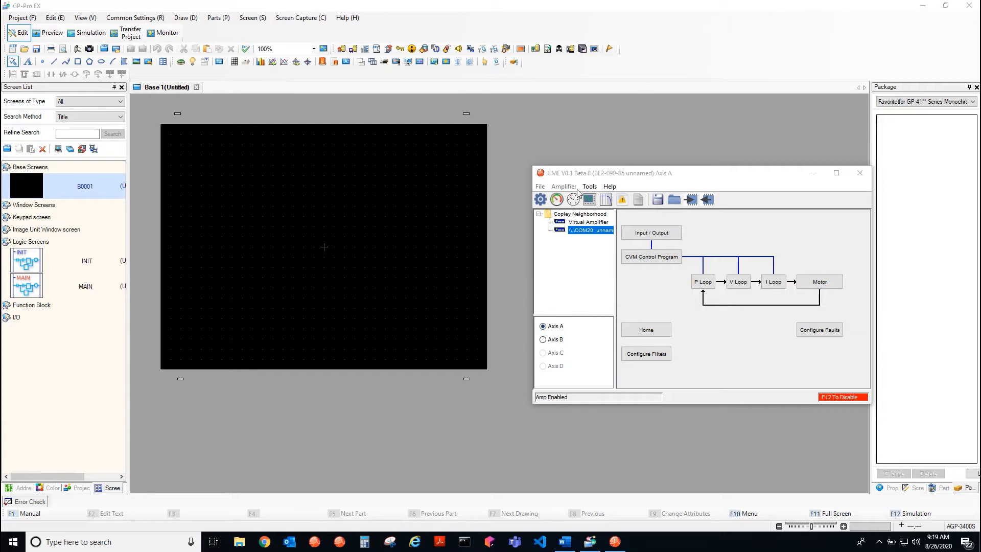
Cancel the attempt to exit CME, minimize its window, and return to the GP-Pro EX project
left_click(592, 178)
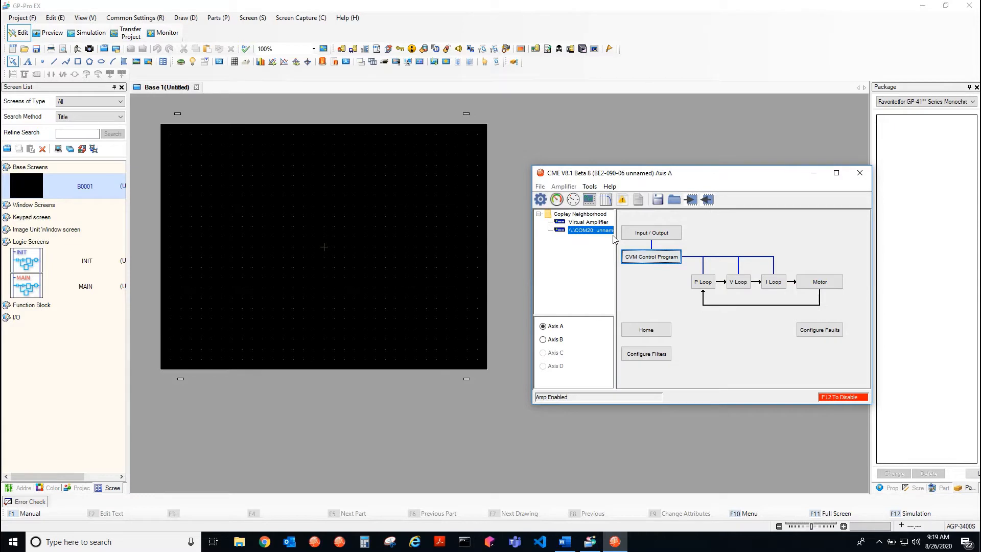
left_click(861, 177)
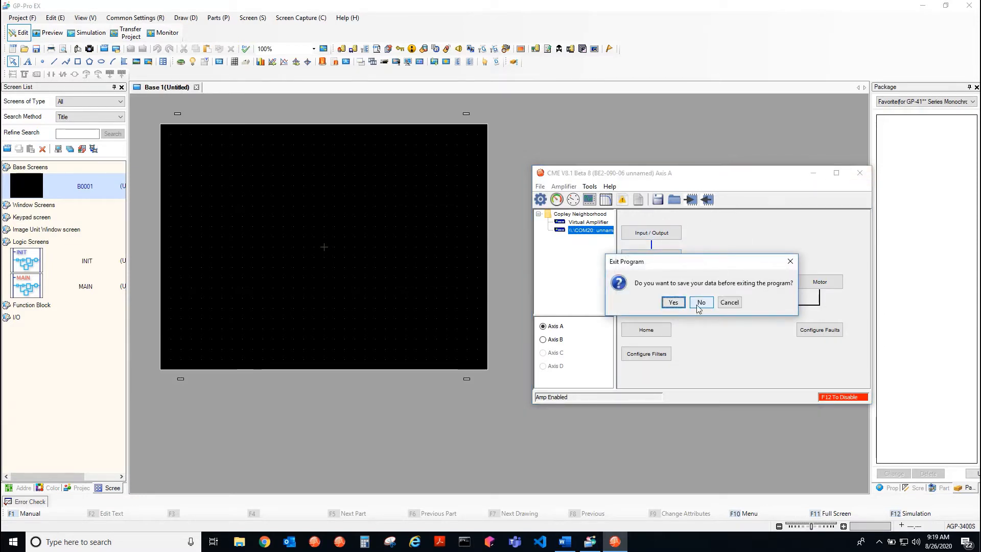
left_click(730, 302)
left_click(813, 172)
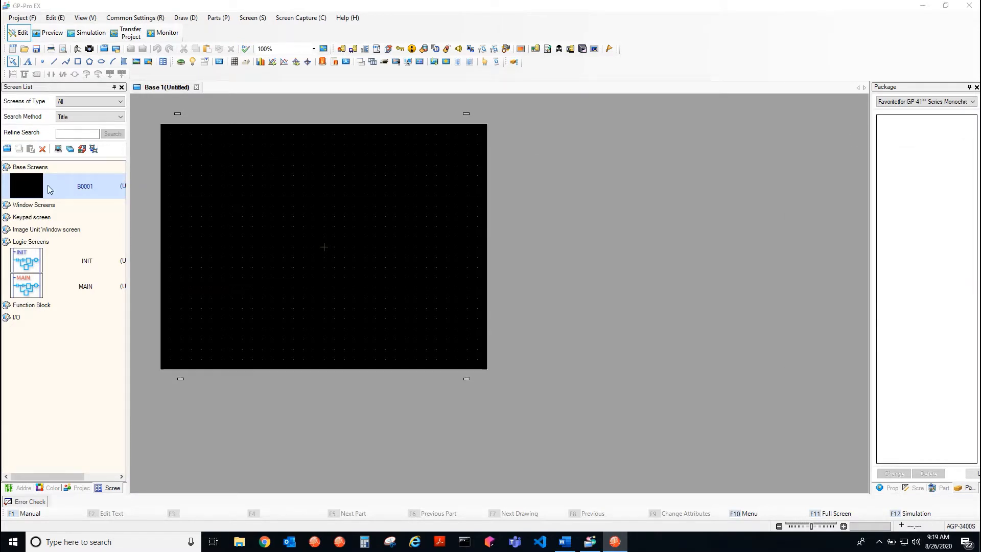
left_click(23, 6)
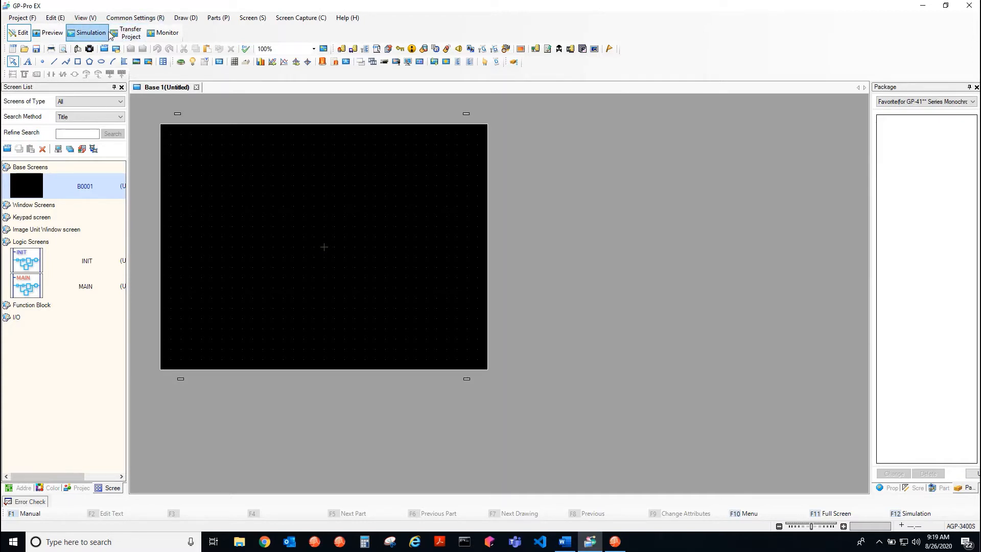
Place two matching switches, each about 103 × 83 pixels, side by side in the lower half of Base 1 by copying the first
left_click(180, 62)
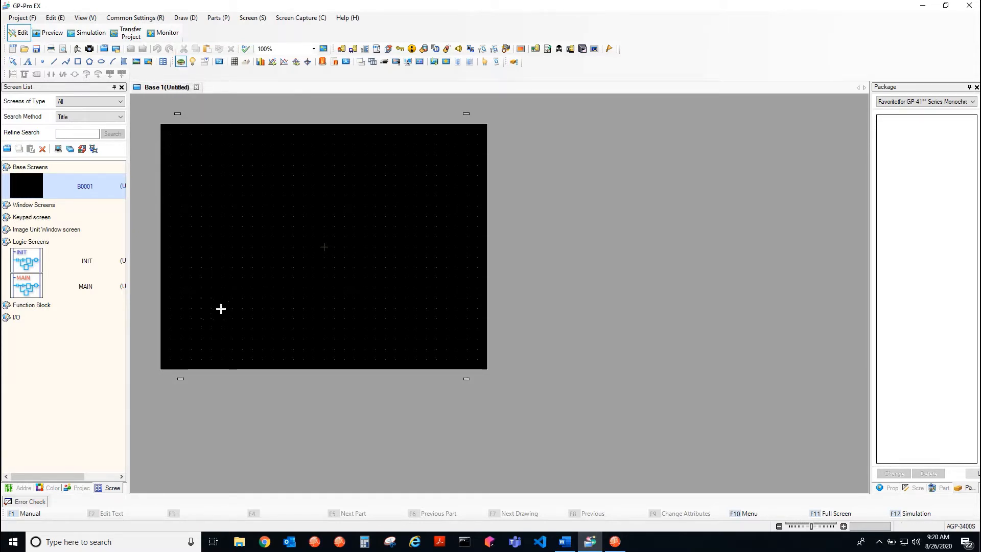
left_click_drag(205, 282, 259, 325)
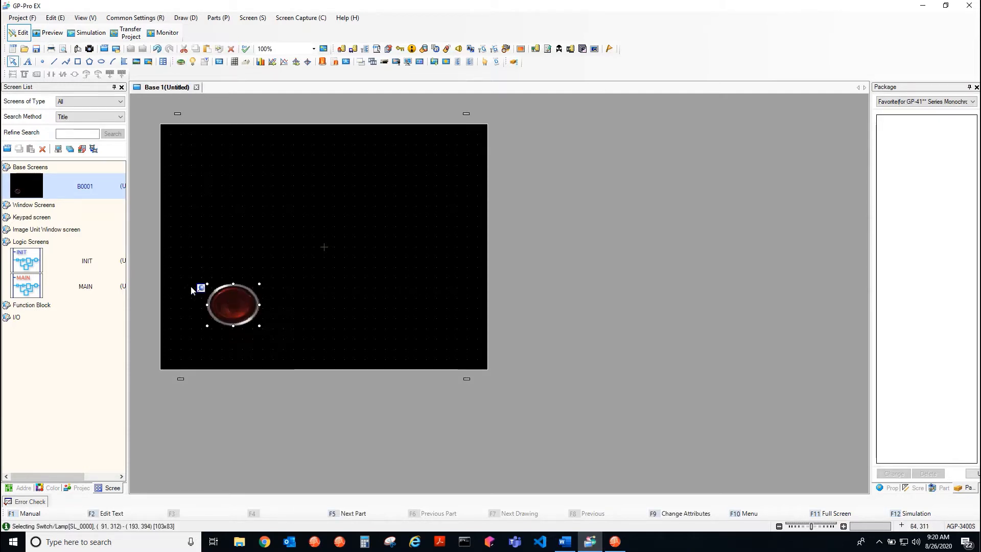
right_click(233, 301)
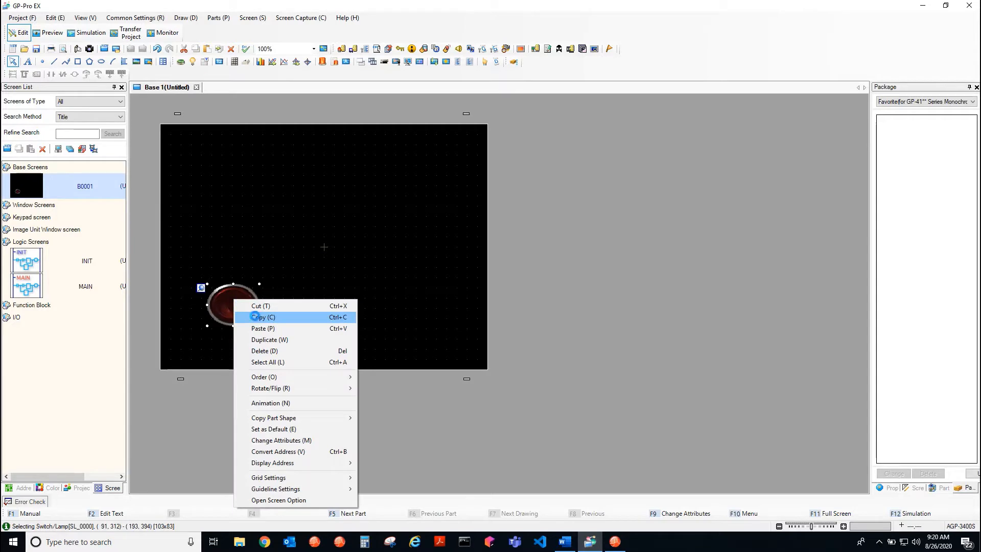
left_click(255, 317)
right_click(341, 289)
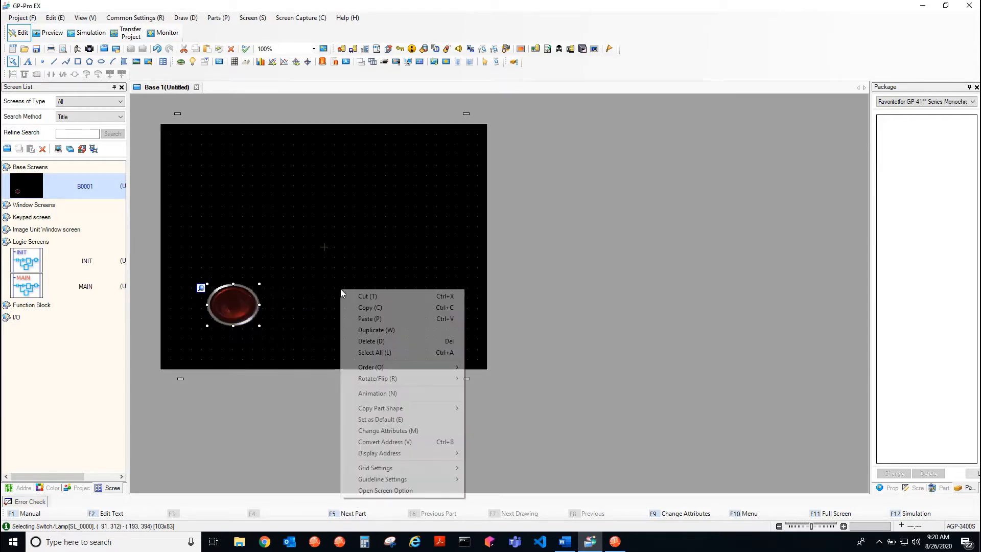
left_click(364, 318)
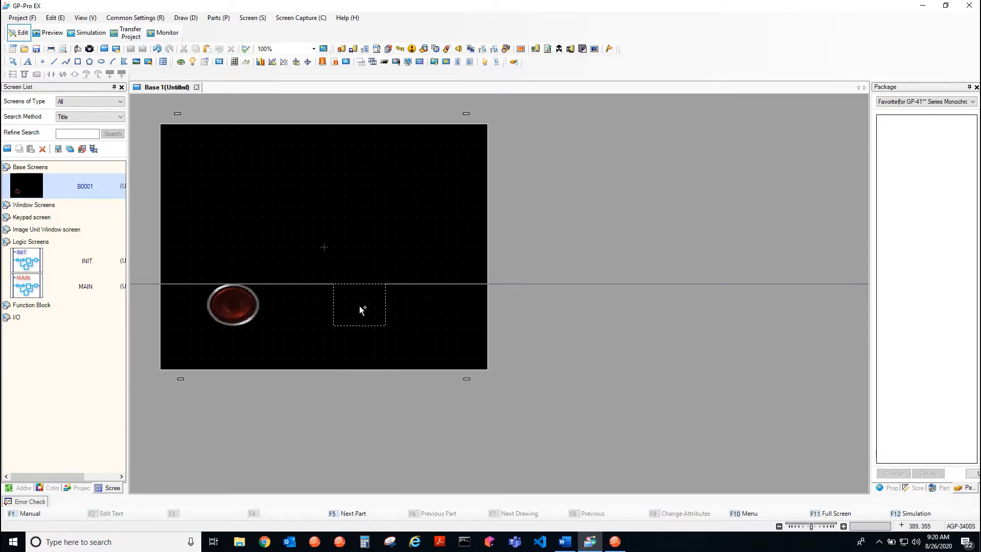
left_click(360, 306)
left_click_drag(234, 314, 260, 315)
left_click(255, 269)
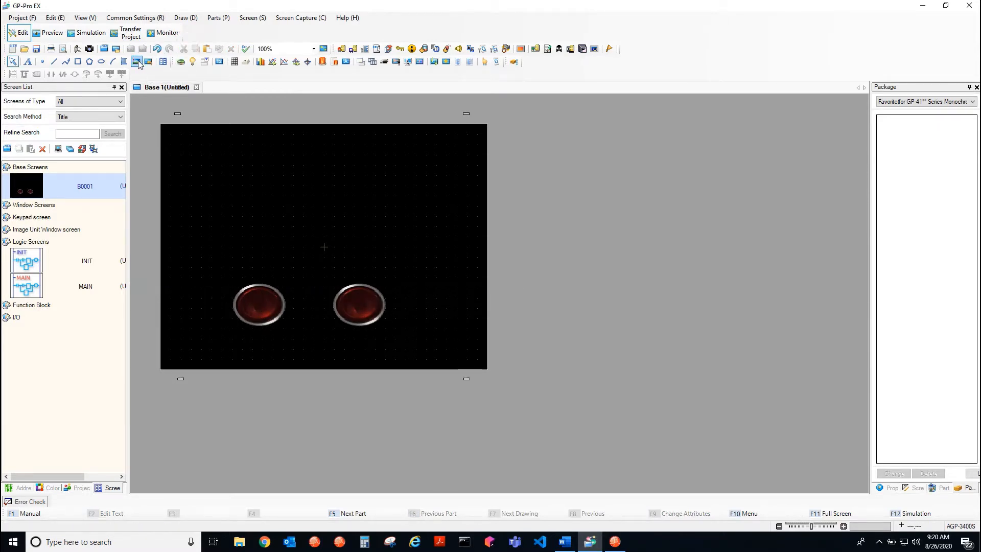
Place a numeric data display about 40 × 16 pixels above the first switch and paste a copy to its right
left_click(220, 63)
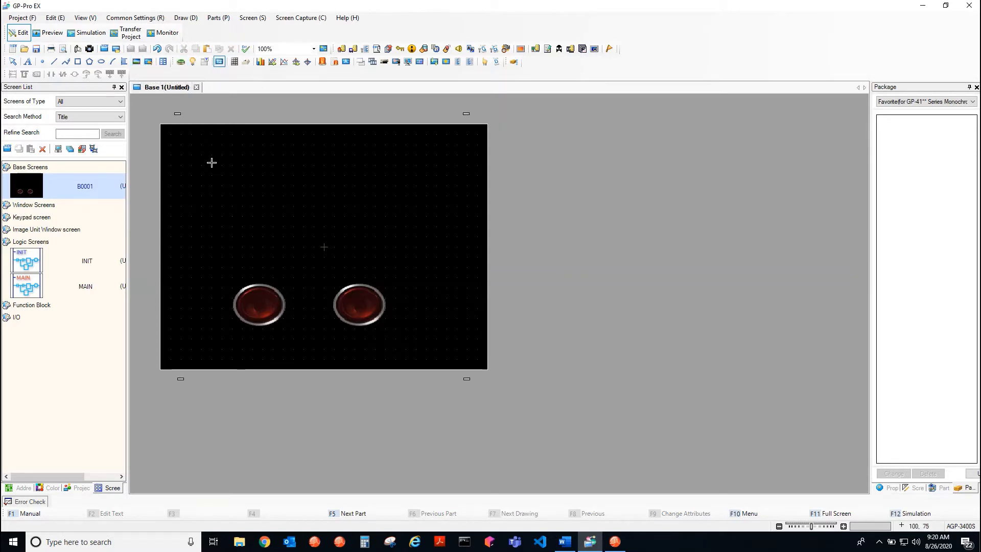
left_click_drag(210, 162, 290, 188)
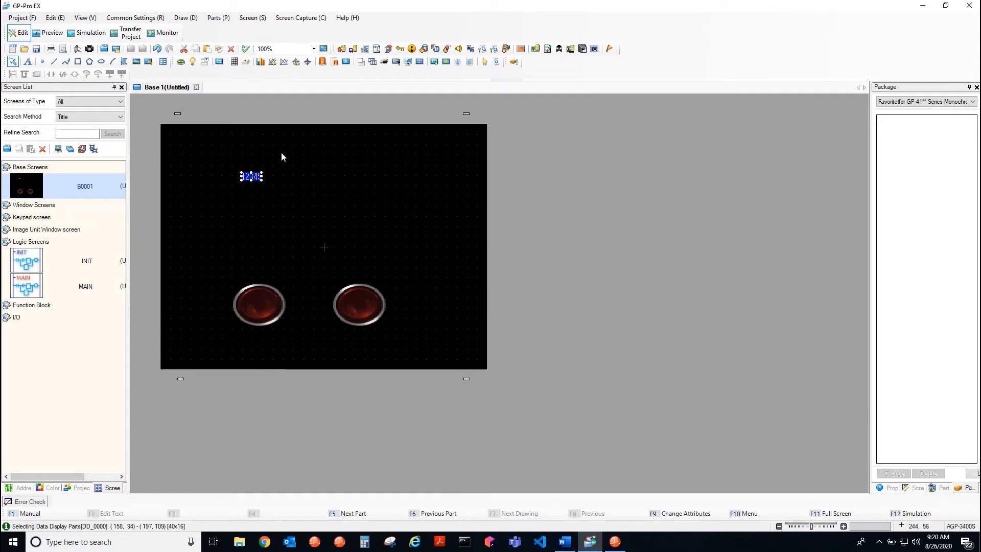
right_click(253, 176)
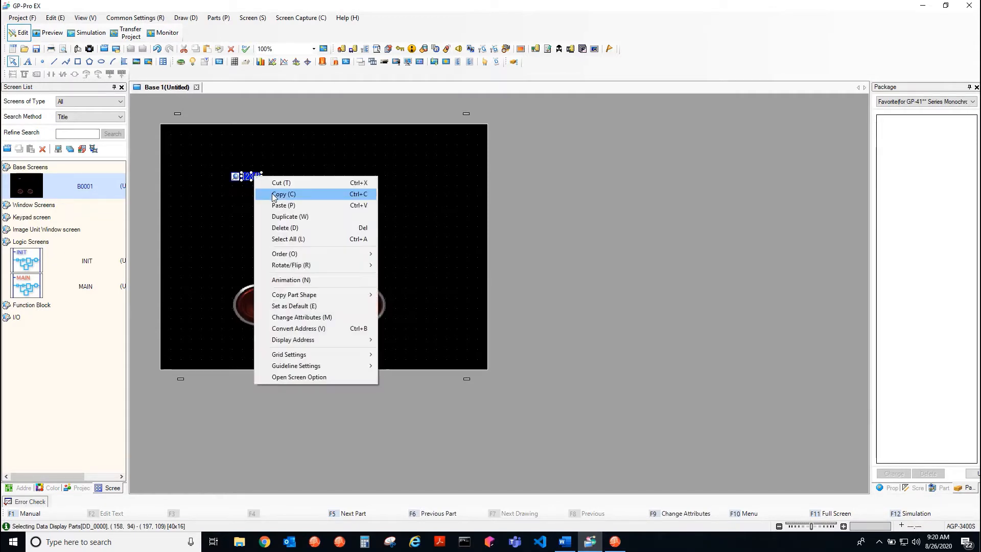
left_click(333, 167)
right_click(333, 167)
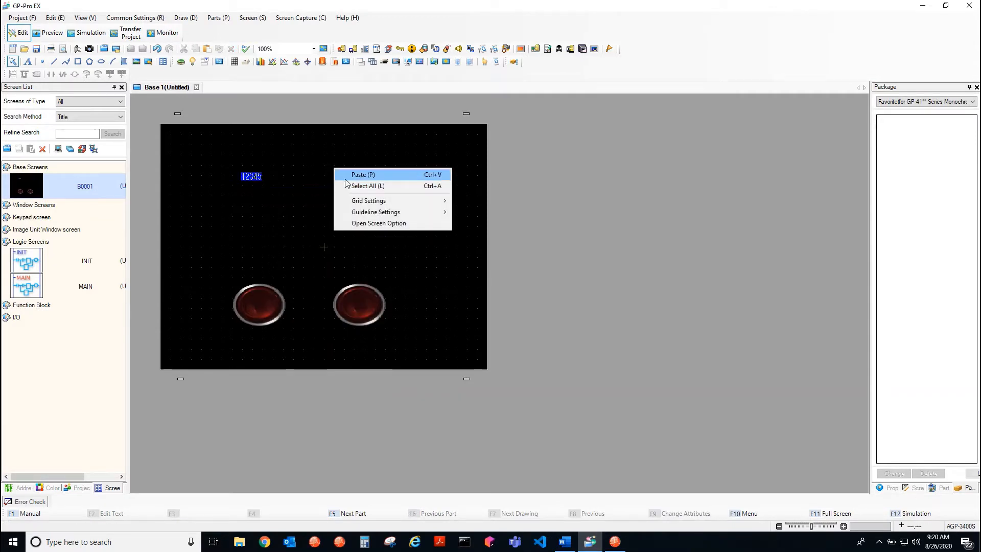
left_click(358, 174)
left_click(334, 174)
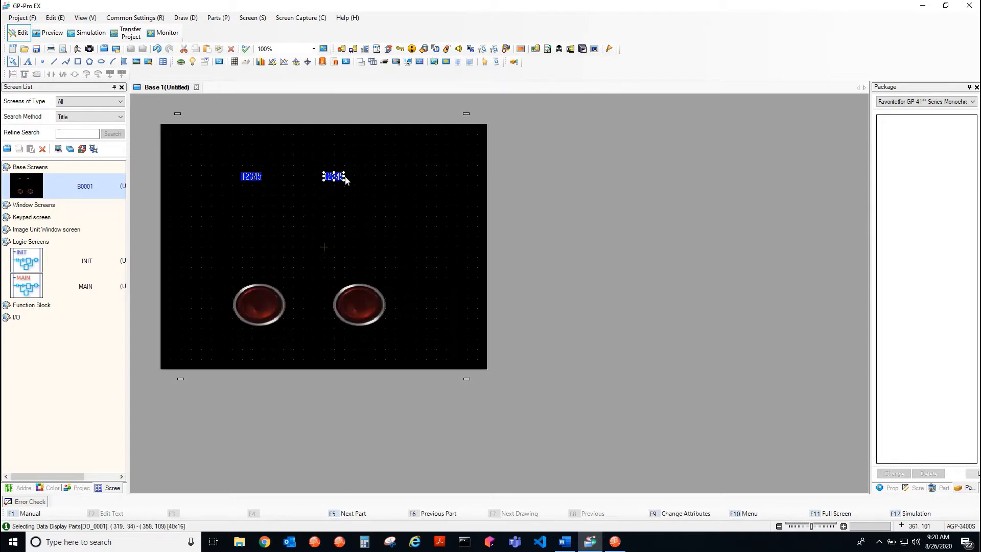
Enlarge the right data display to about 160 × 32 pixels and the left one to about 80 × 32 pixels
left_click_drag(344, 180, 416, 189)
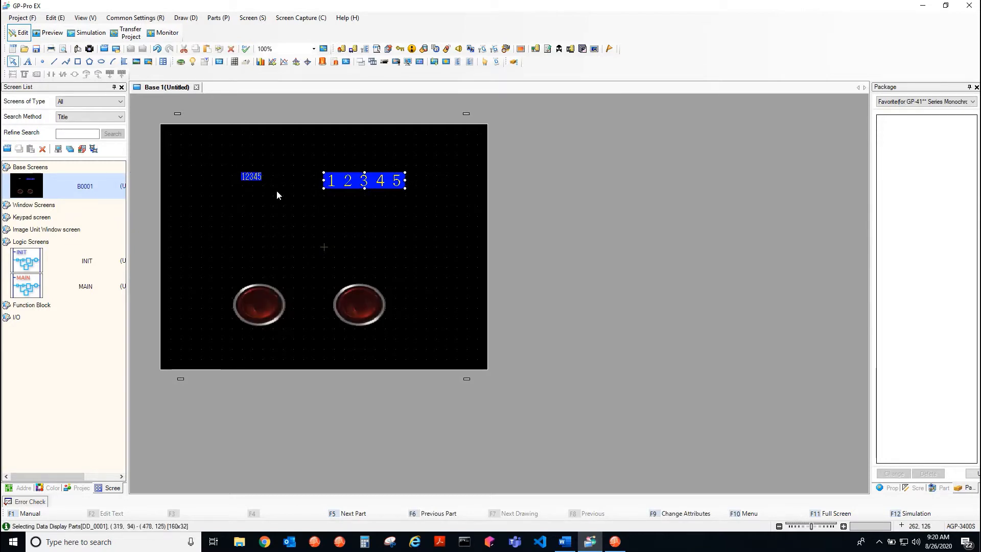
left_click(254, 178)
left_click_drag(263, 182, 284, 188)
Paste two more data displays beneath the first pair, one under each, and enlarge both
right_click(253, 207)
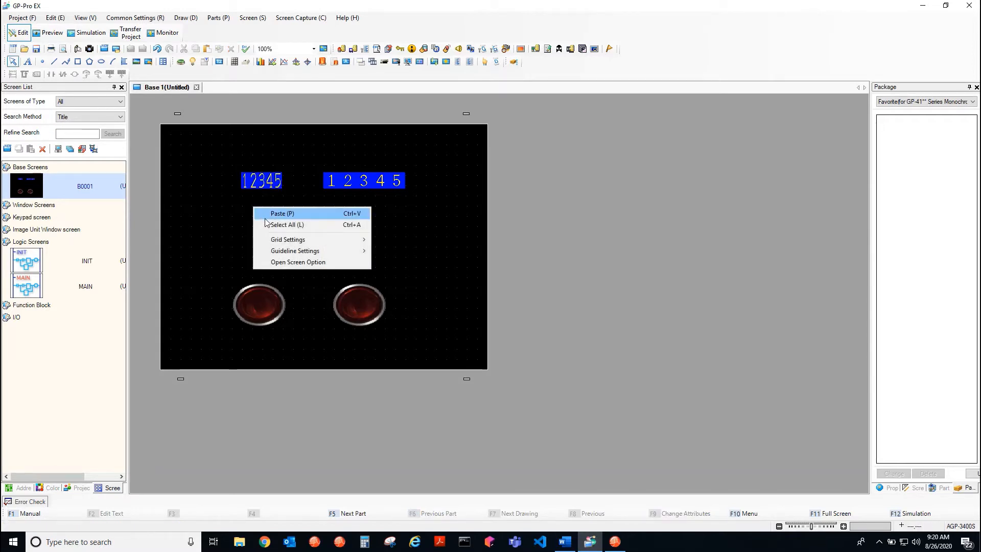
left_click(261, 213)
left_click(252, 213)
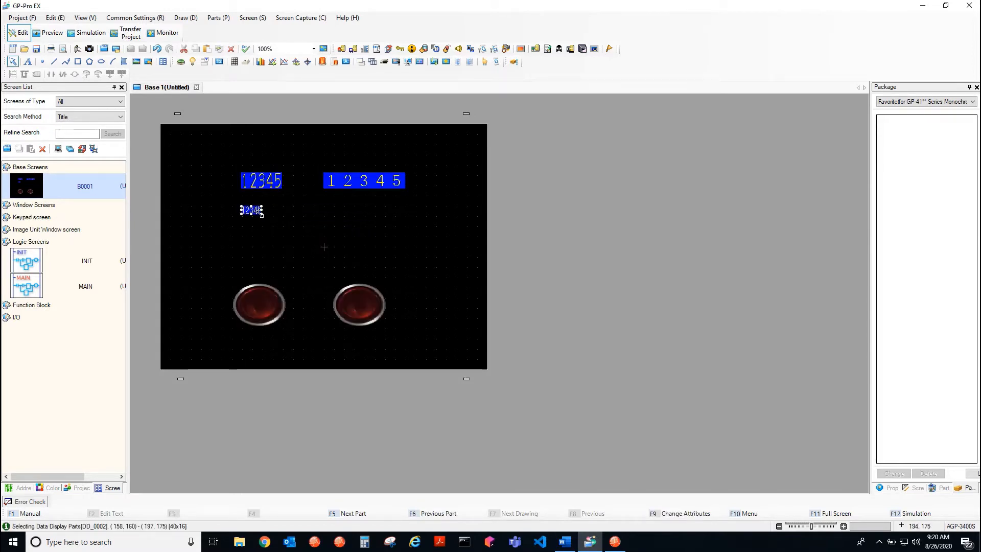
left_click_drag(261, 214, 283, 222)
right_click(326, 210)
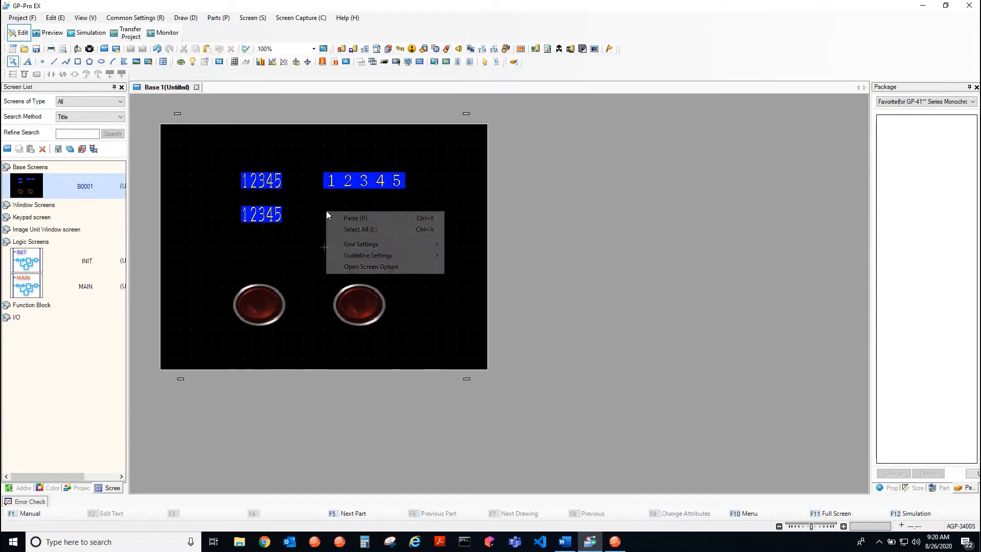
left_click(339, 218)
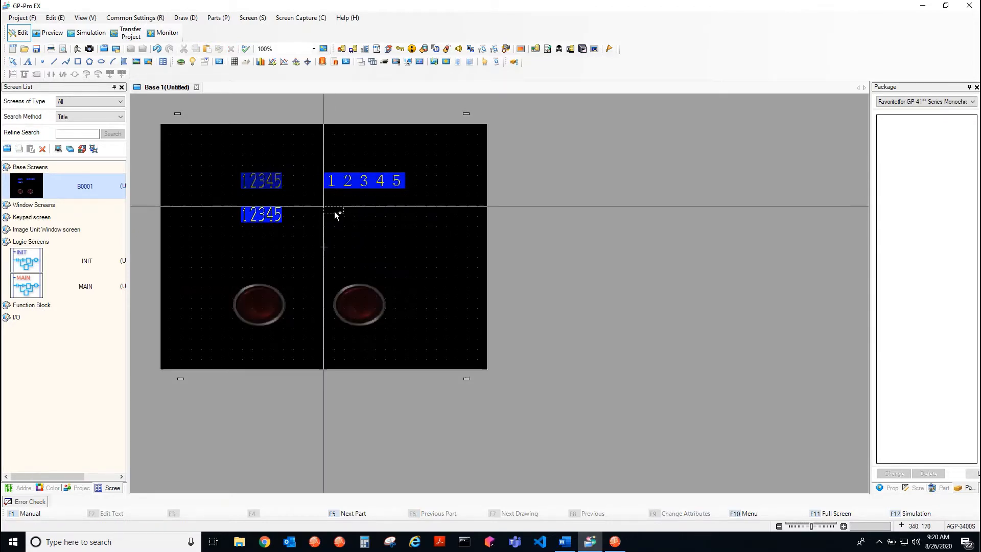
left_click(334, 211)
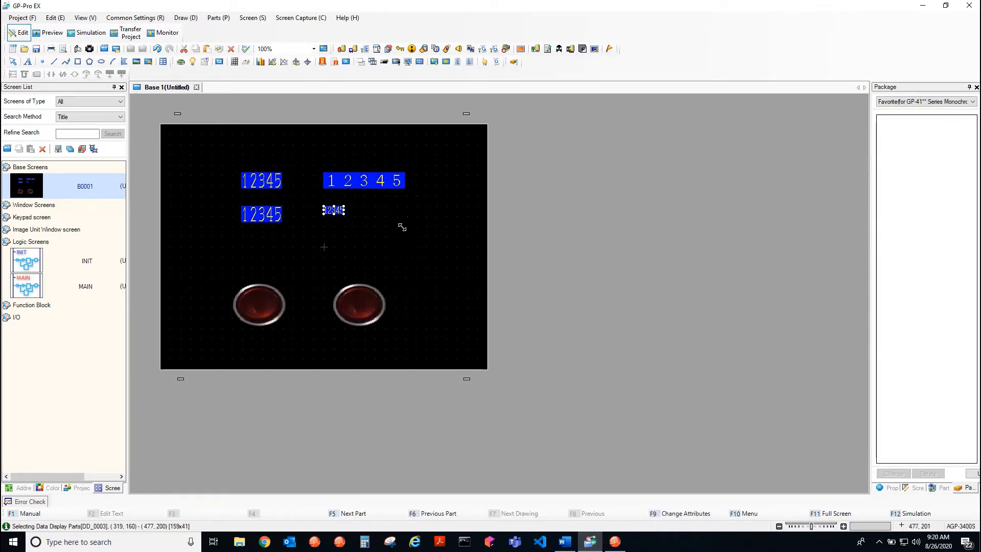
left_click_drag(402, 226, 403, 230)
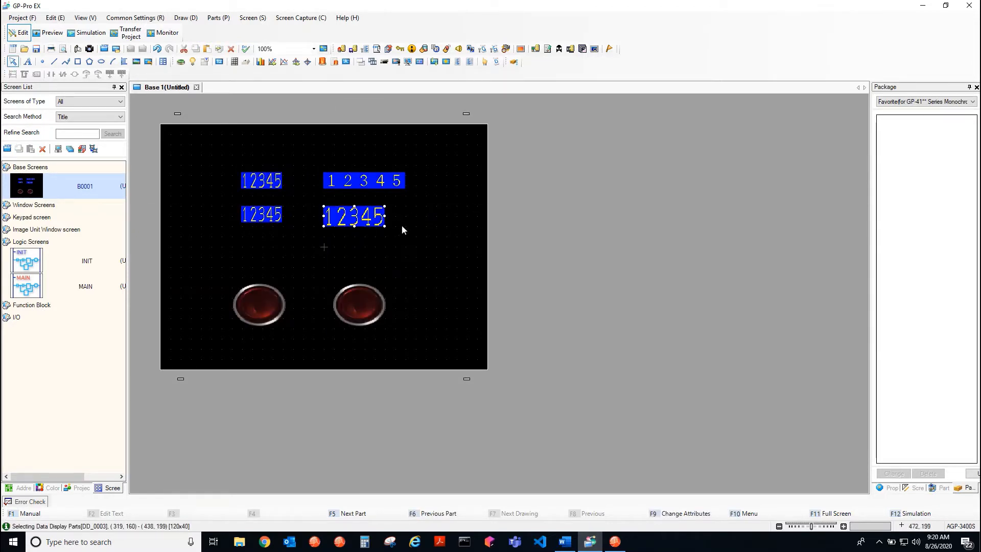
Open the Data Display settings of the upper-left numeric display
left_click(259, 178)
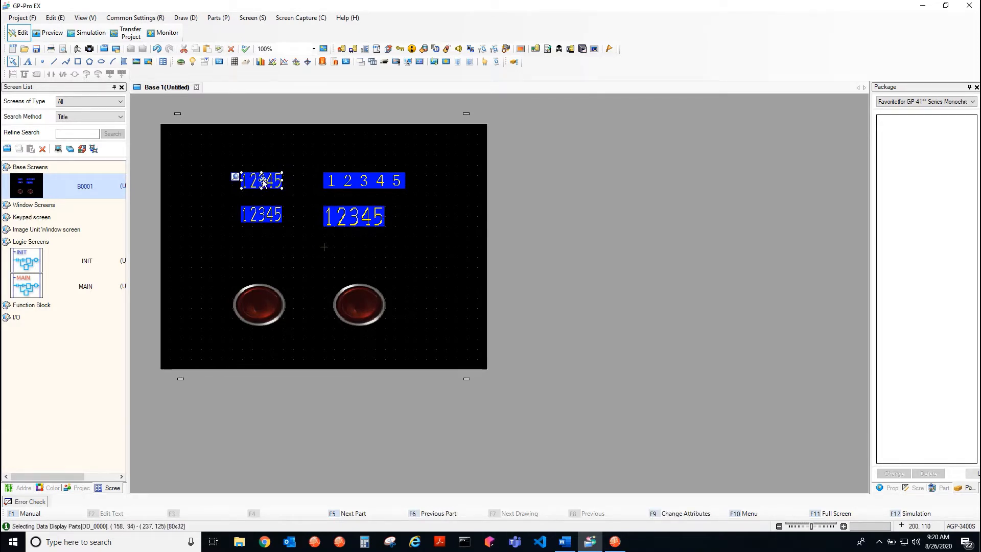
right_click(263, 180)
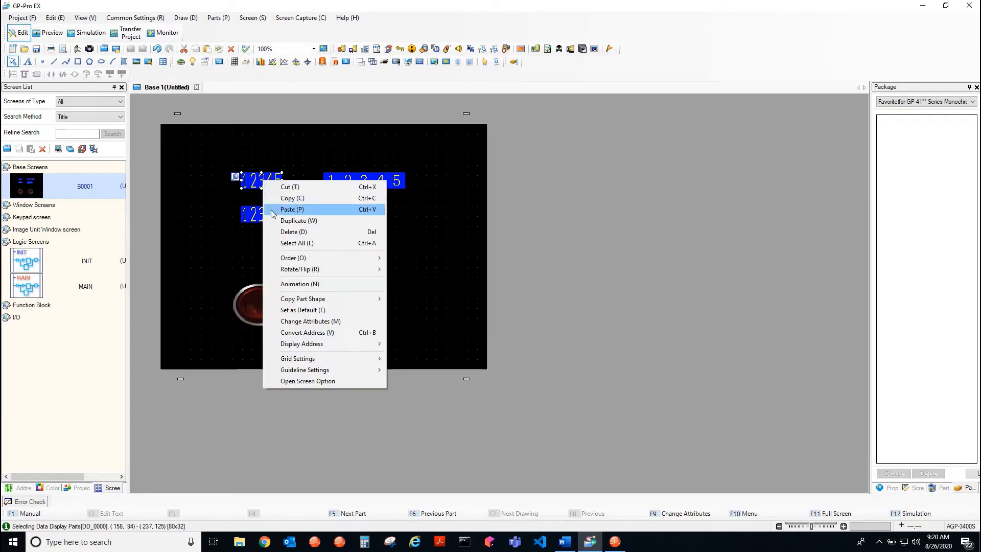
left_click(201, 198)
double_click(256, 180)
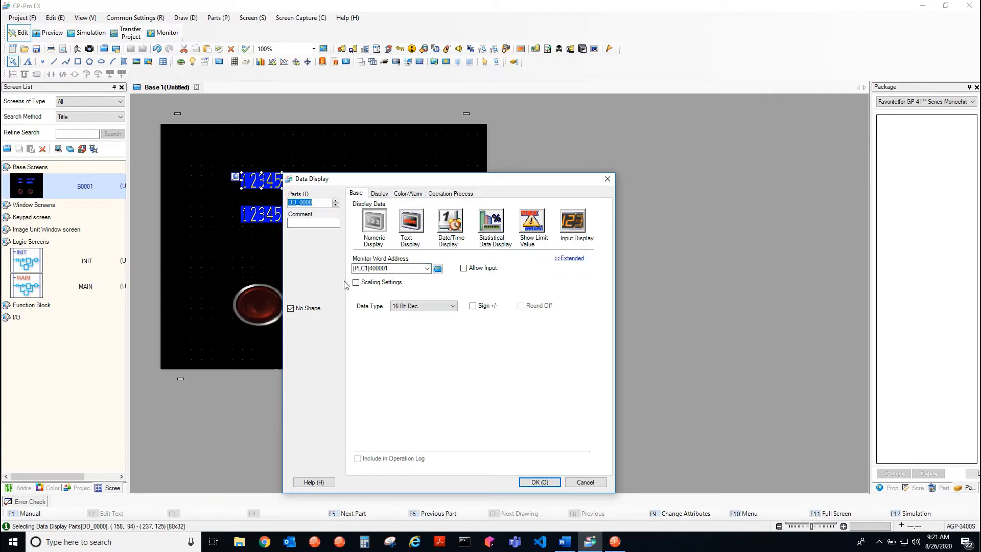
Open the AN133 Modbus Over TCP-IP PDF in Acrobat Reader and examine its register mapping table and parameter access rules
left_click(438, 542)
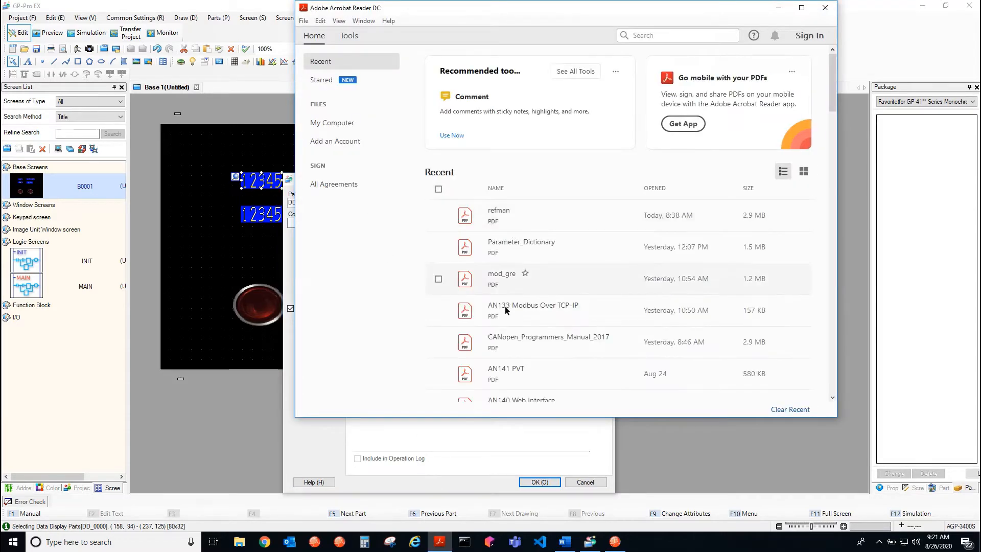
left_click(504, 312)
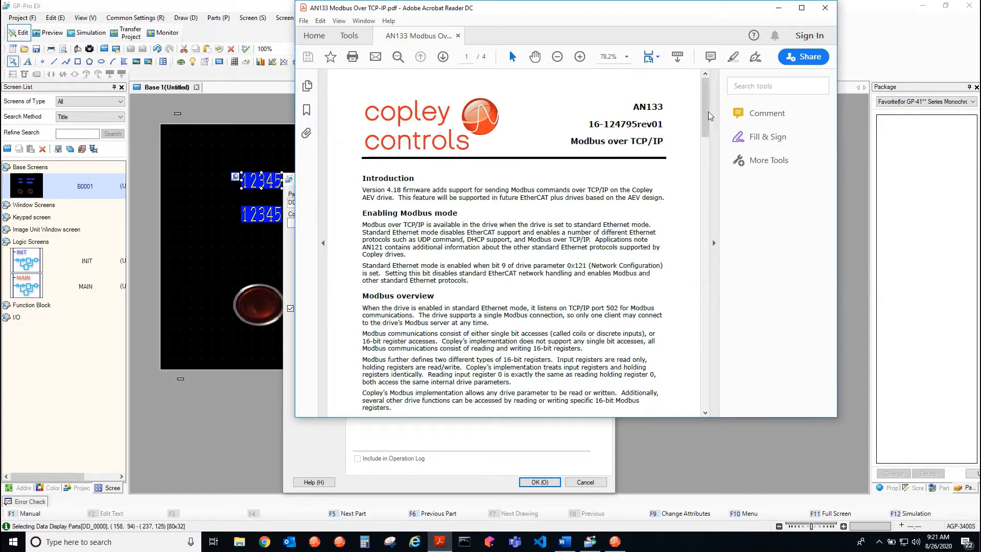
left_click_drag(707, 106, 683, 200)
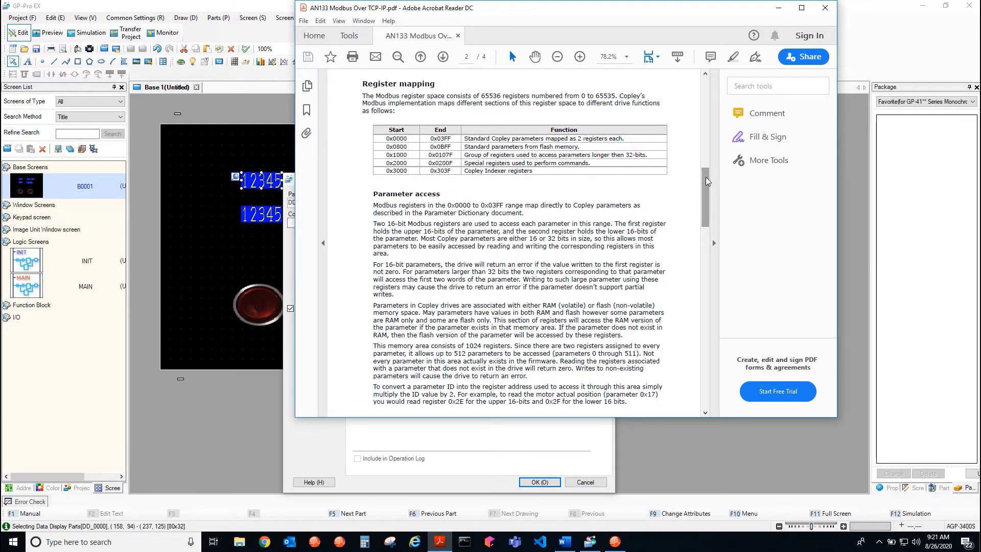
left_click_drag(386, 138, 624, 139)
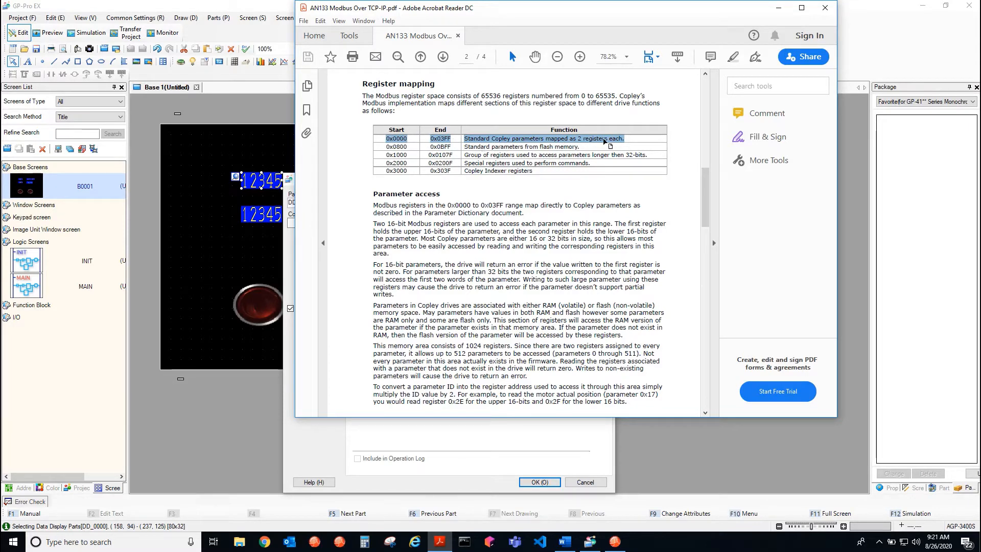
scroll(416, 280, "down", 2)
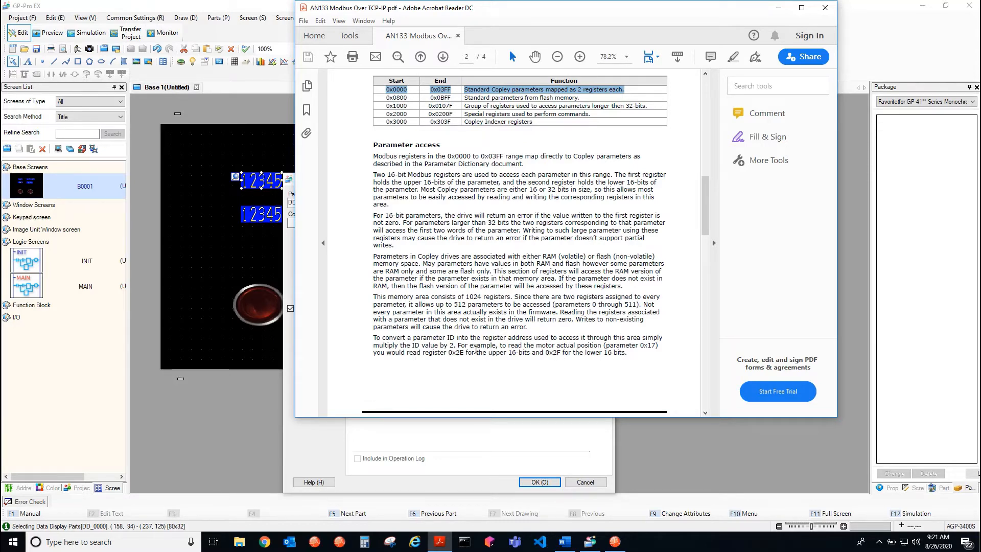
Highlight the paragraph explaining how to convert a parameter ID into its register address
left_click_drag(373, 339, 629, 360)
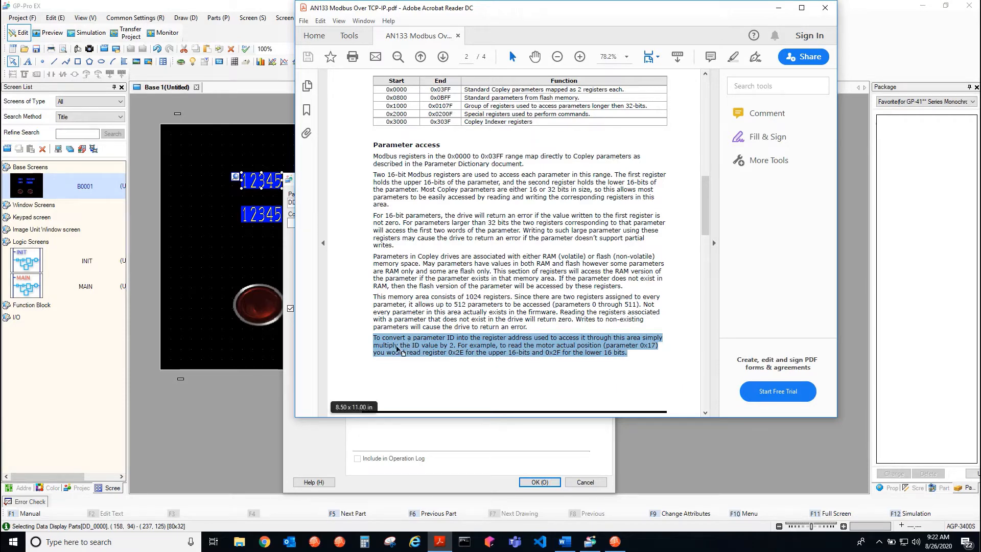
left_click(778, 9)
left_click(439, 541)
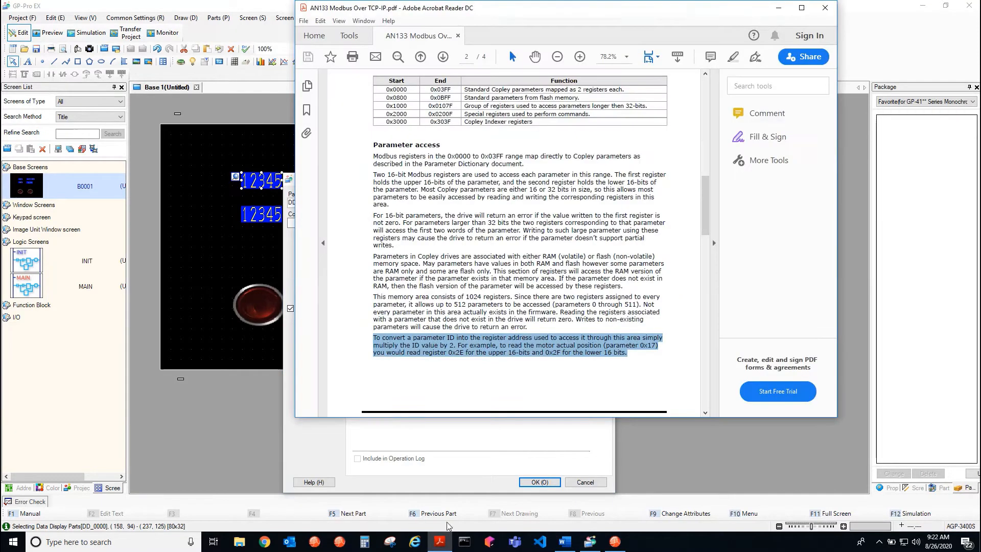
Open the recent Parameter_Dictionary.pdf and search it for parameter 0x17
left_click(303, 21)
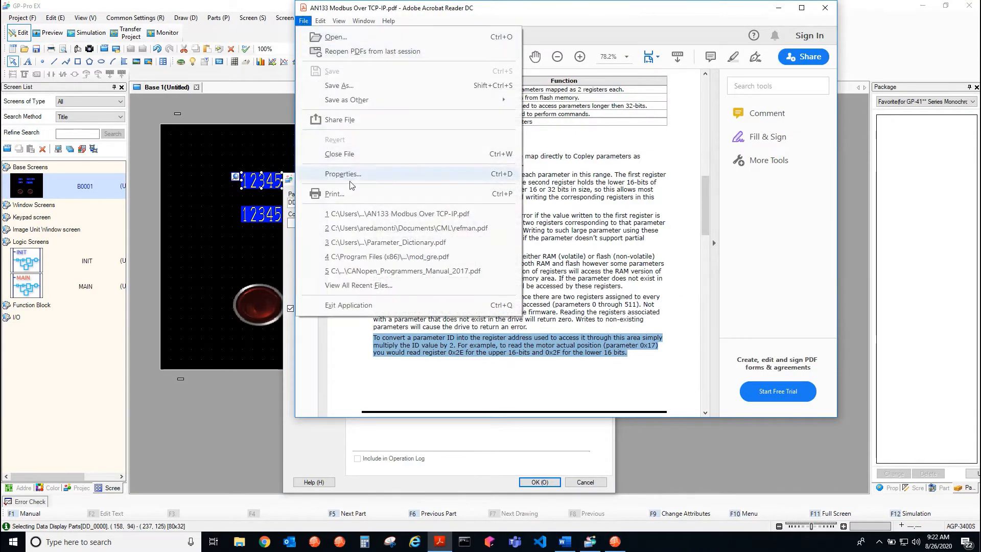
left_click(372, 242)
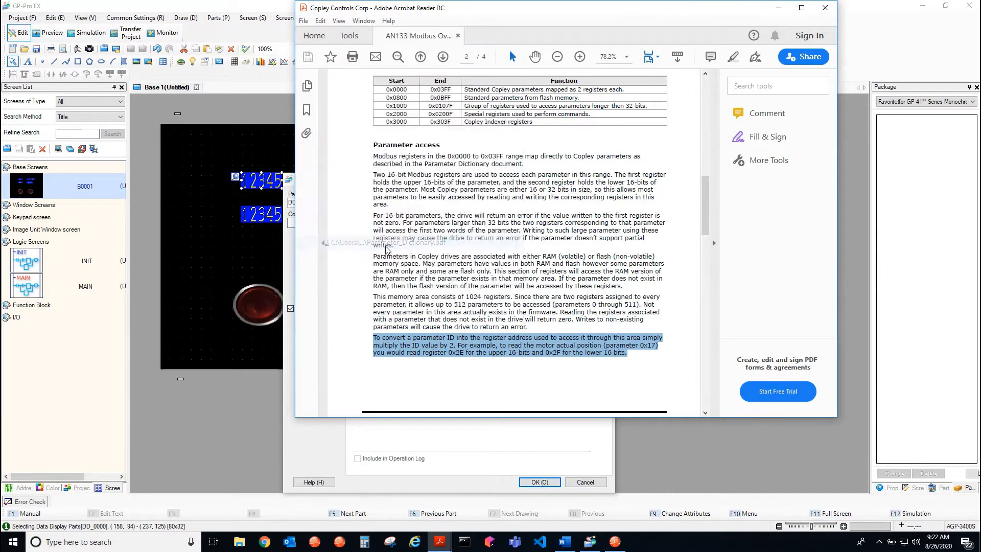
left_click(400, 58)
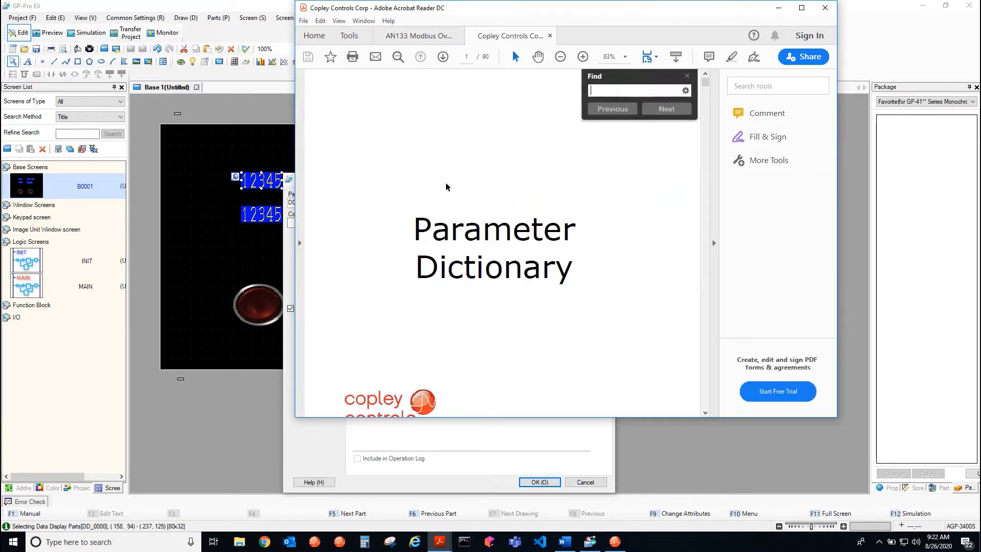
type("0x17")
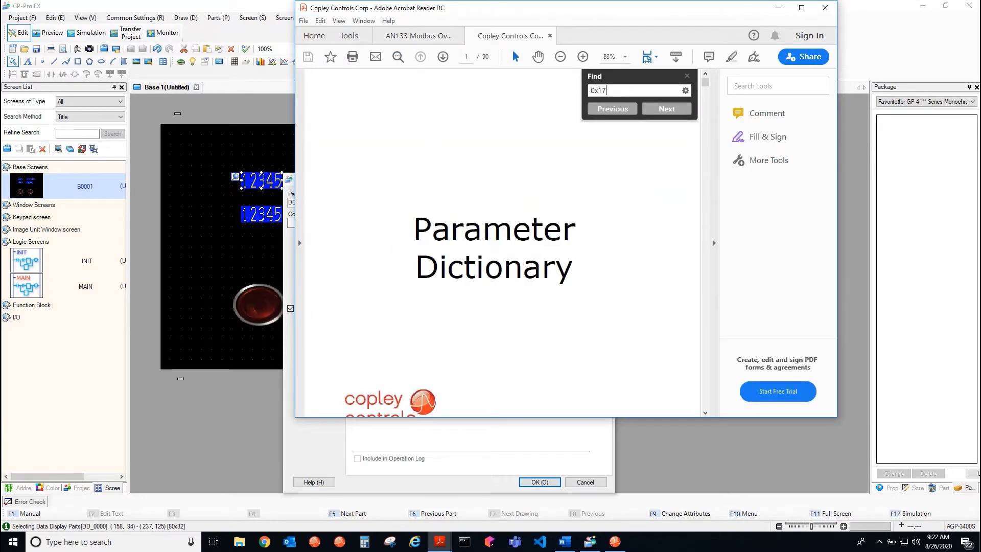
key("Return")
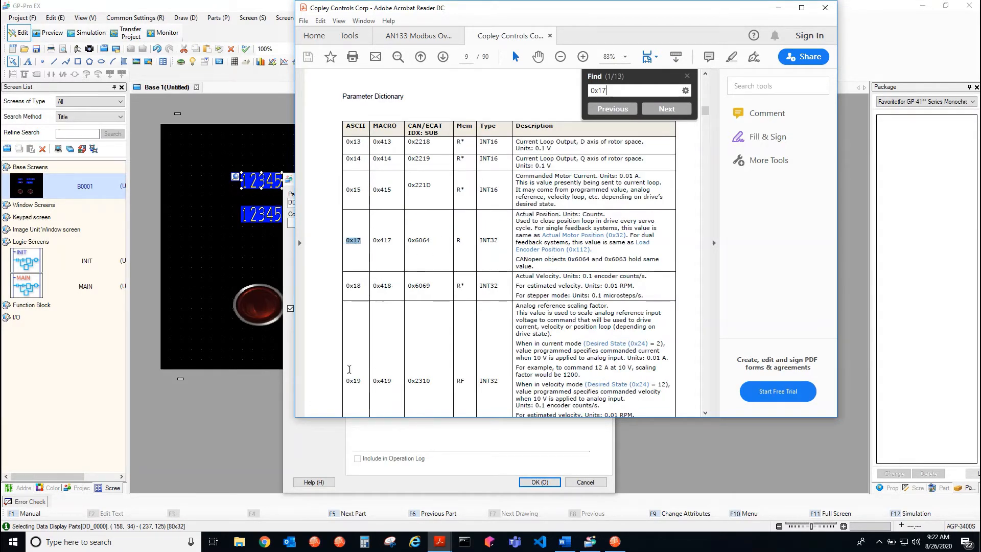
Switch to Calculator, multiply hexadecimal 17 by 2 in Programmer mode, and return to the Data Display settings in GP-Pro EX
left_click(364, 541)
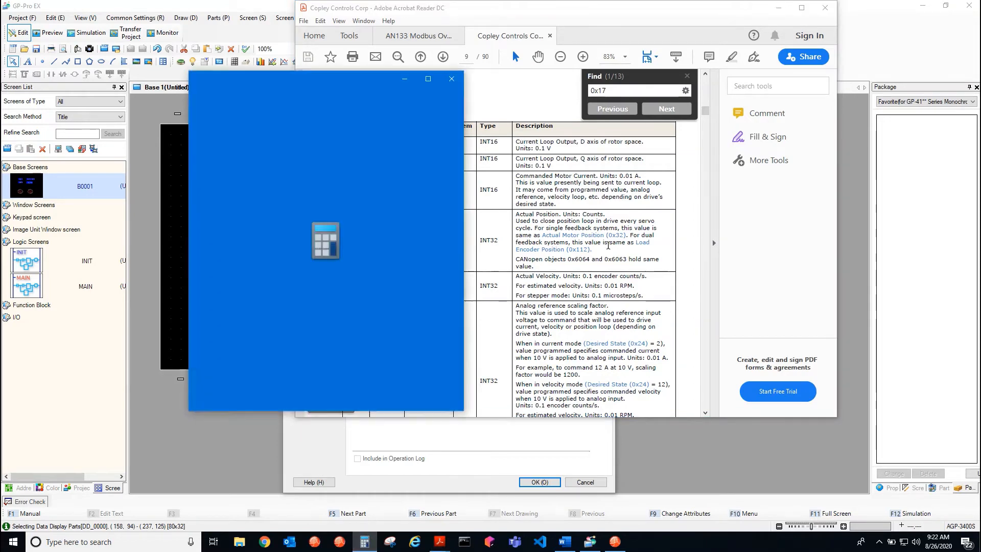
left_click(201, 171)
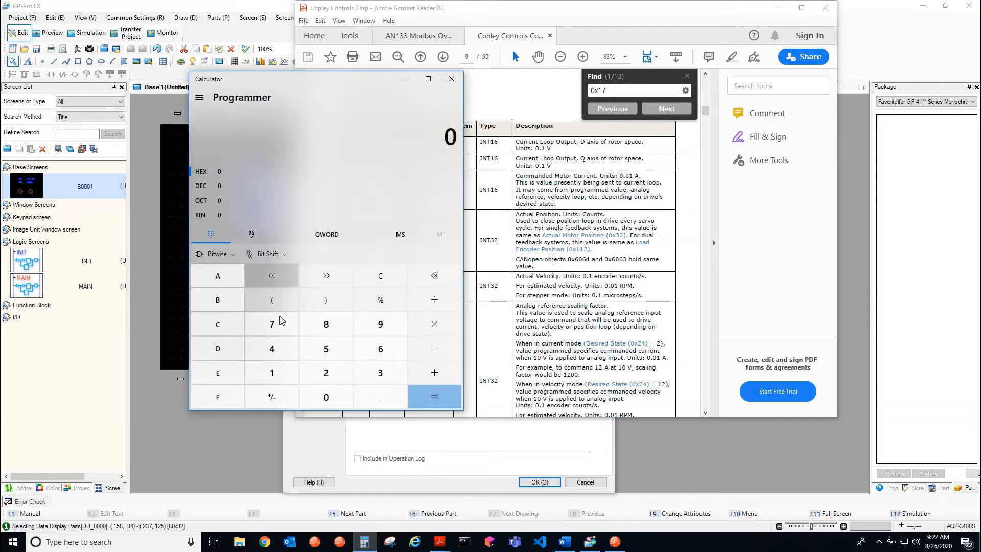
left_click(272, 372)
left_click(278, 333)
left_click(350, 370)
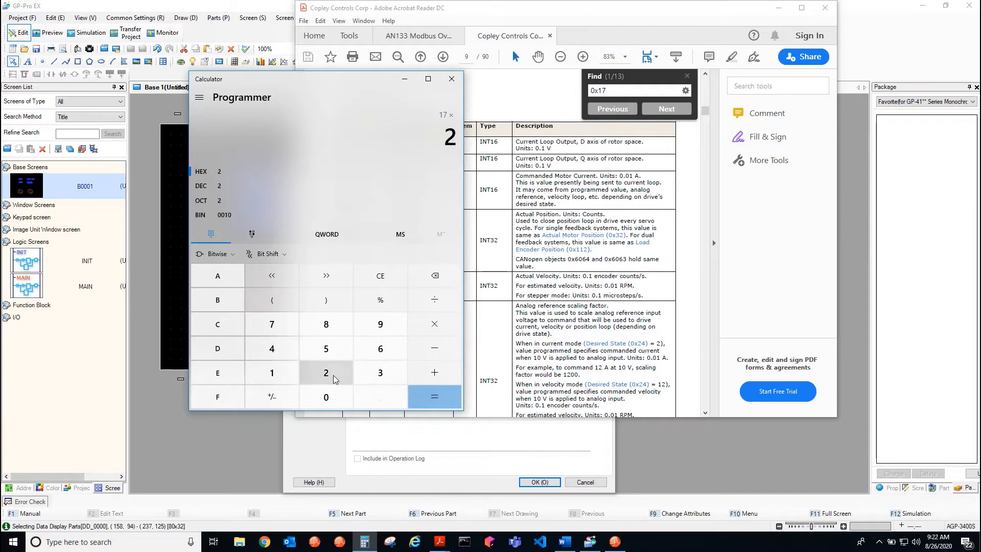
left_click(439, 396)
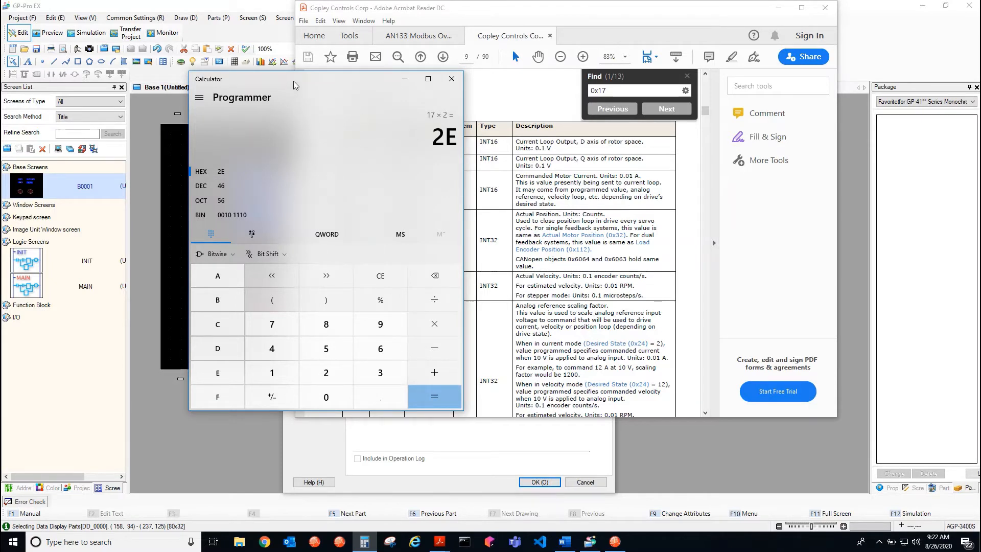
left_click_drag(294, 84, 649, 103)
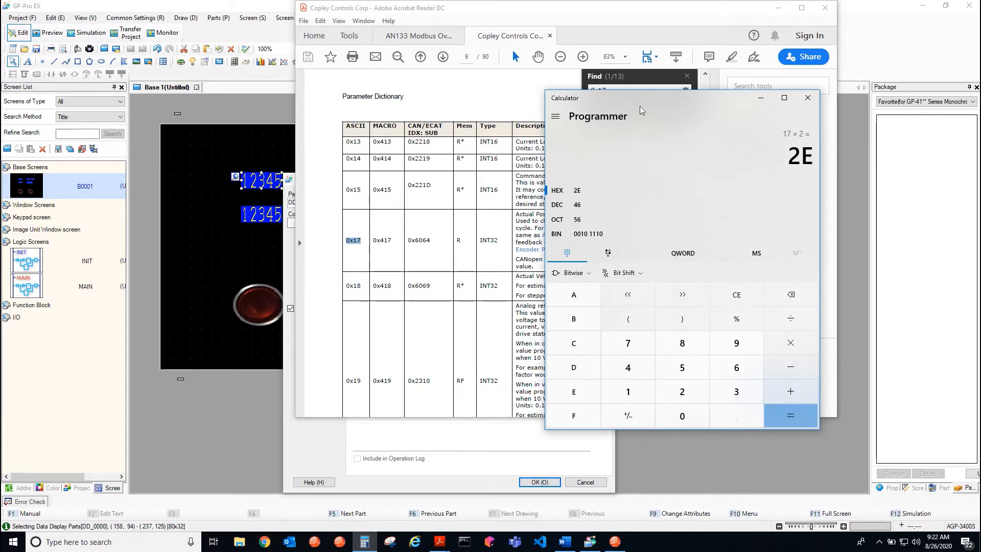
left_click(761, 98)
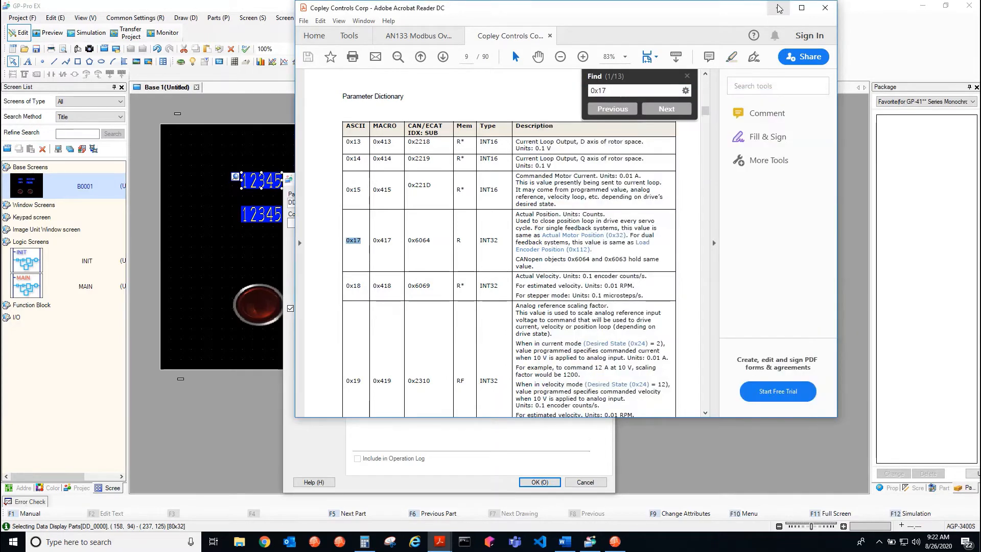
left_click(779, 8)
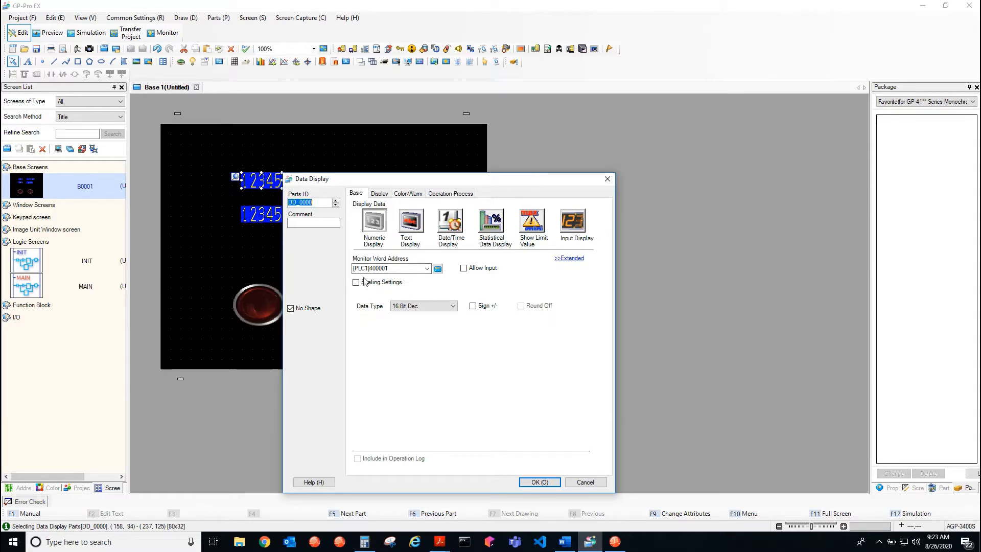
Check the decimal result in Calculator and set the upper-left display's monitor word address to [PLC1]400047
left_click(364, 541)
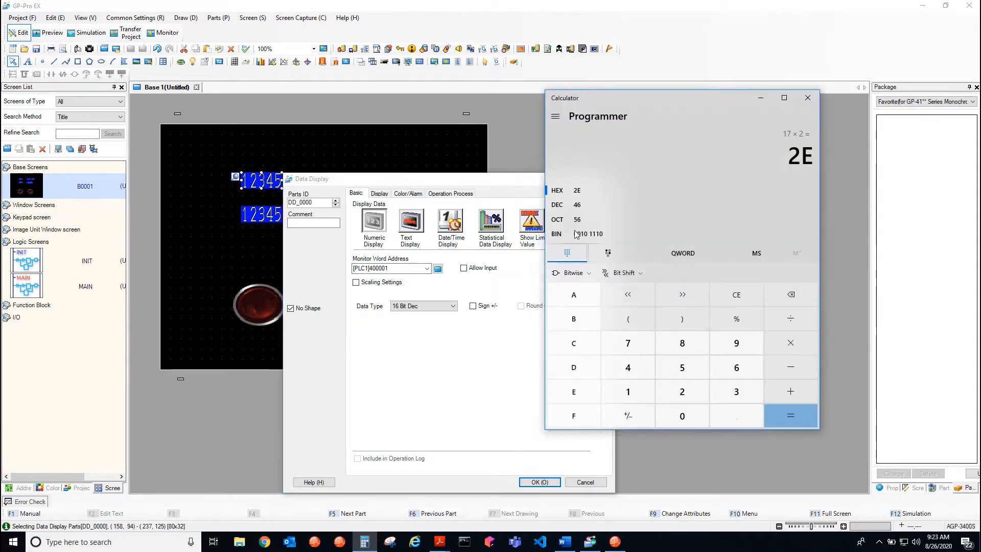
left_click(408, 268)
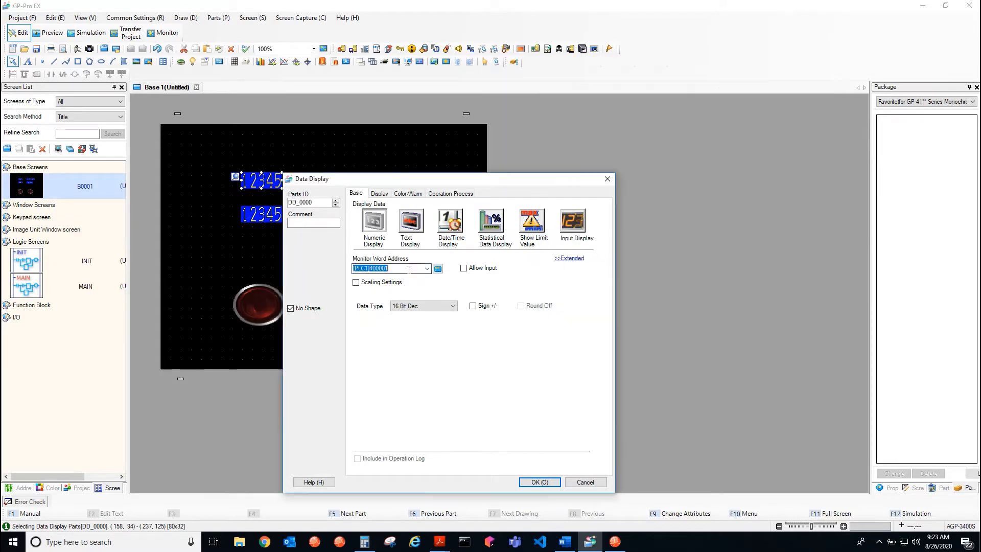
left_click(400, 270)
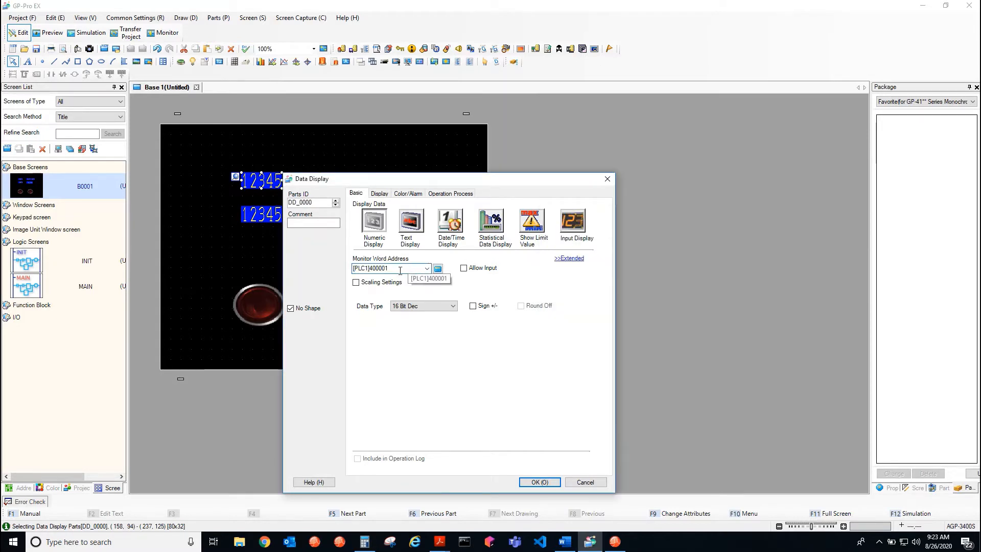
left_click(438, 269)
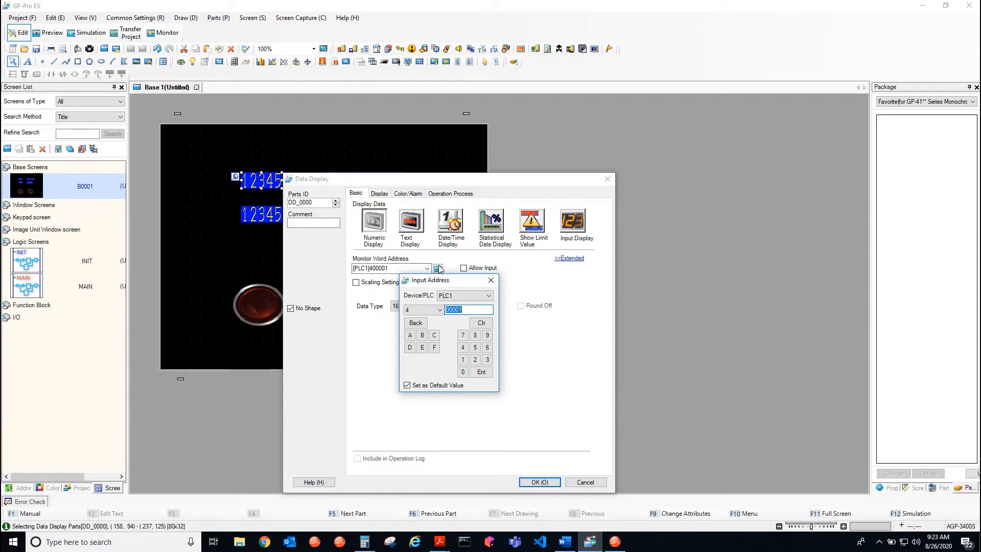
left_click(470, 311)
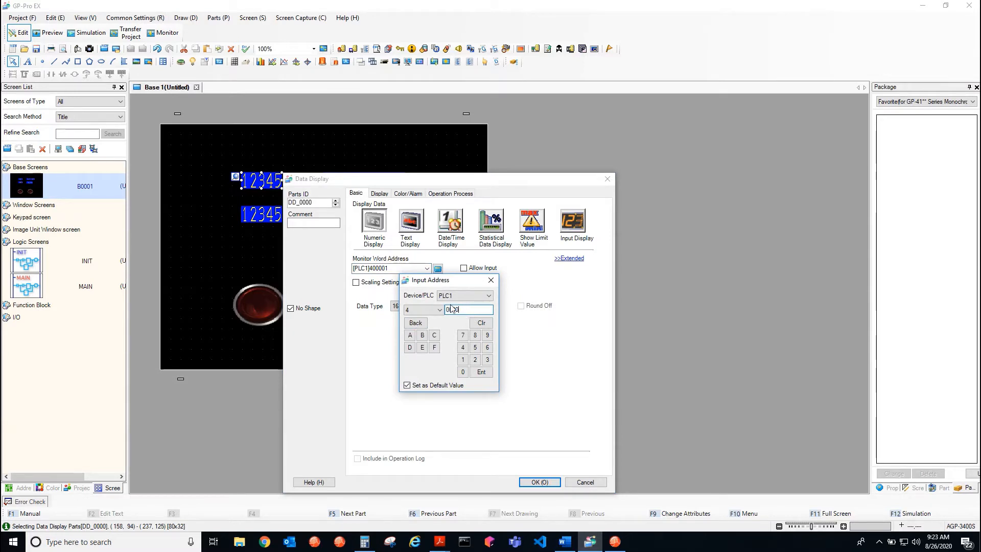
key("BackSpace")
key("BackSpace")
type("94")
left_click(481, 372)
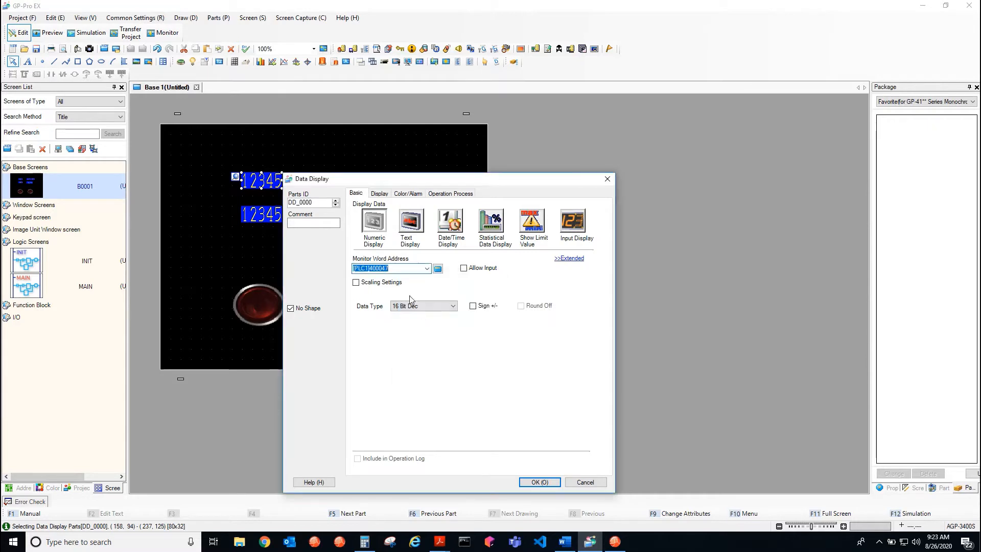
Examine the register type options available for the upper-left display's monitor word address
left_click(437, 268)
left_click(439, 310)
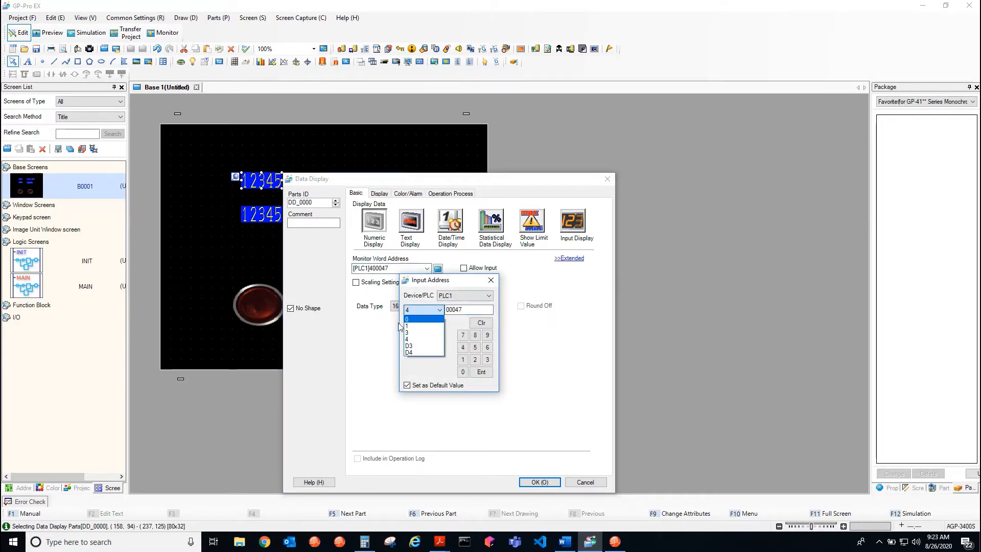
left_click(415, 332)
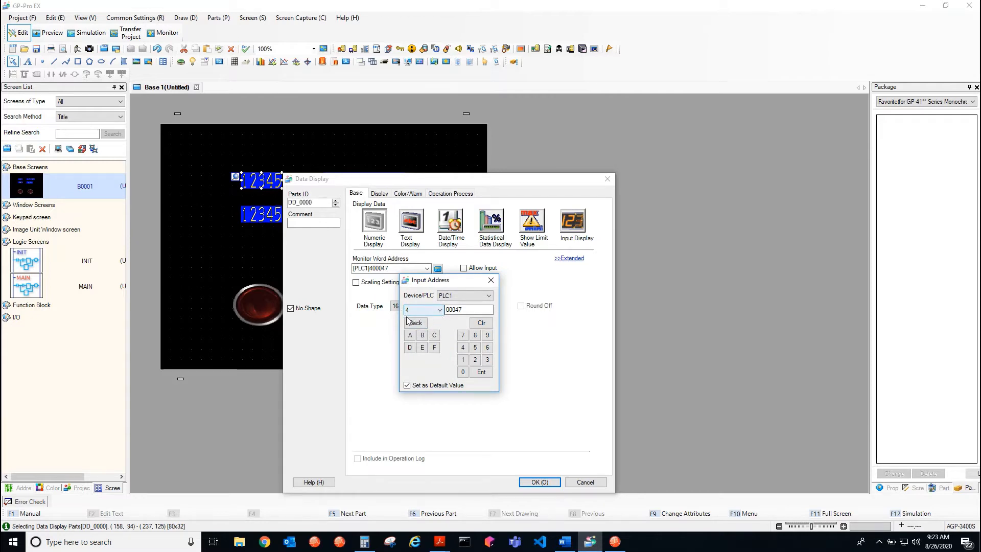
mouse_move(615, 541)
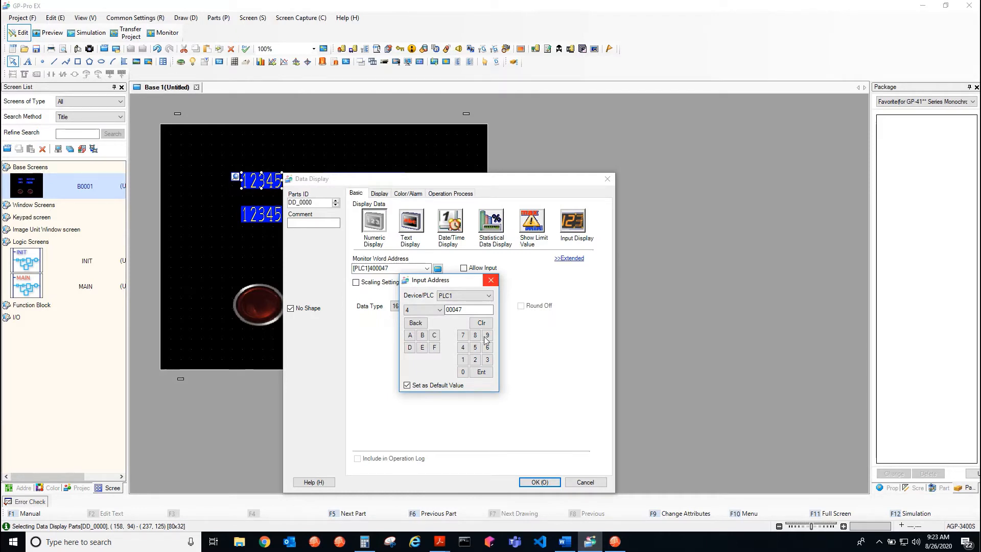
left_click(489, 281)
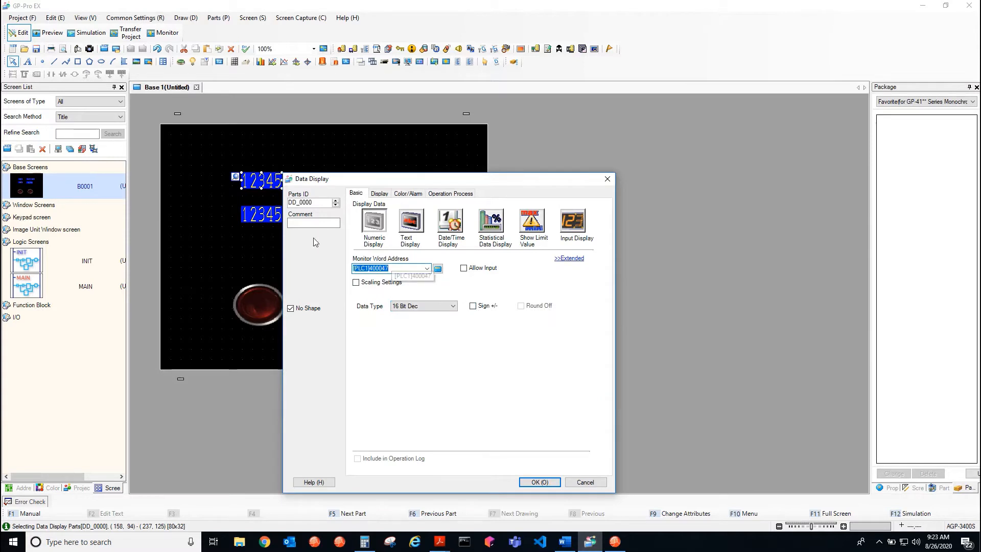
Set the upper-left display's data type to 16 Bit Hex and apply its settings
left_click(473, 307)
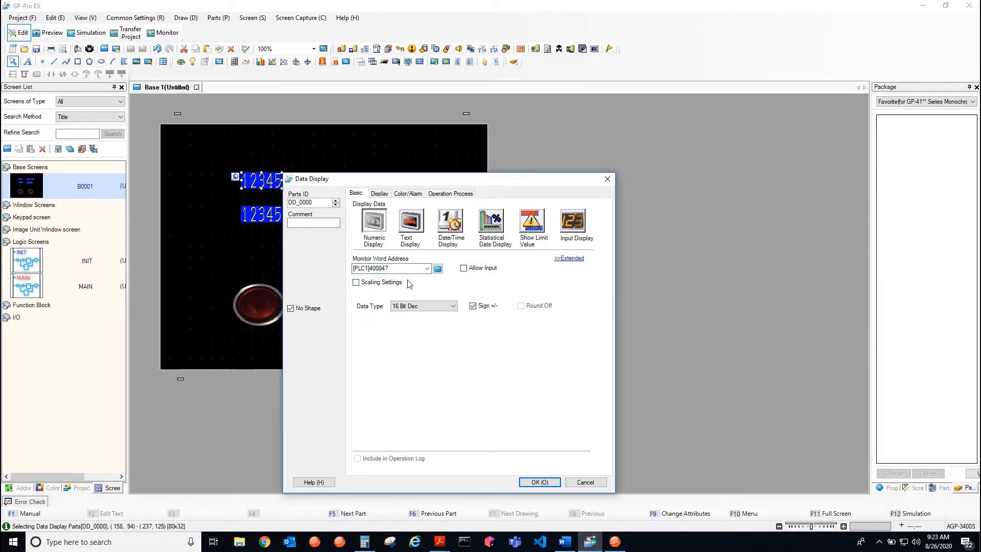
left_click(473, 306)
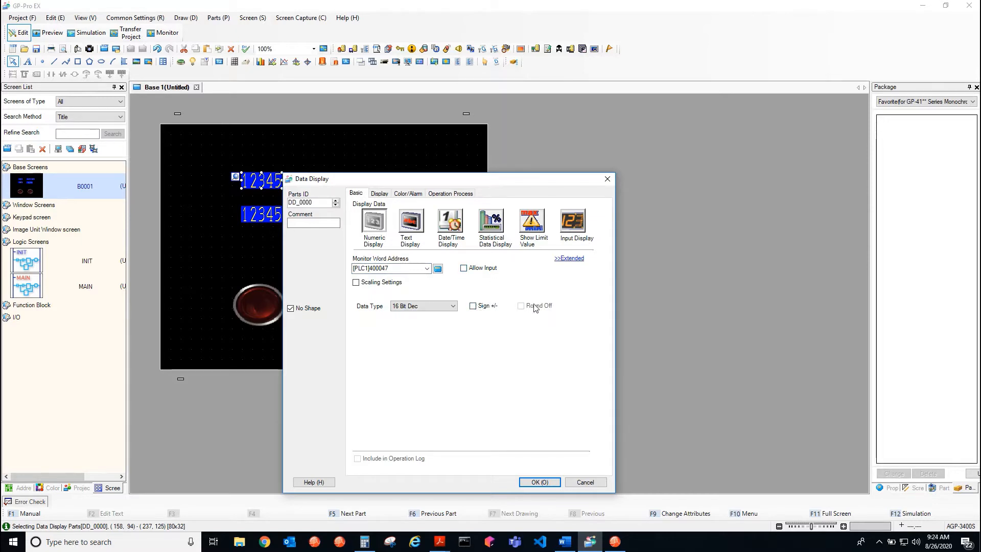
left_click(444, 306)
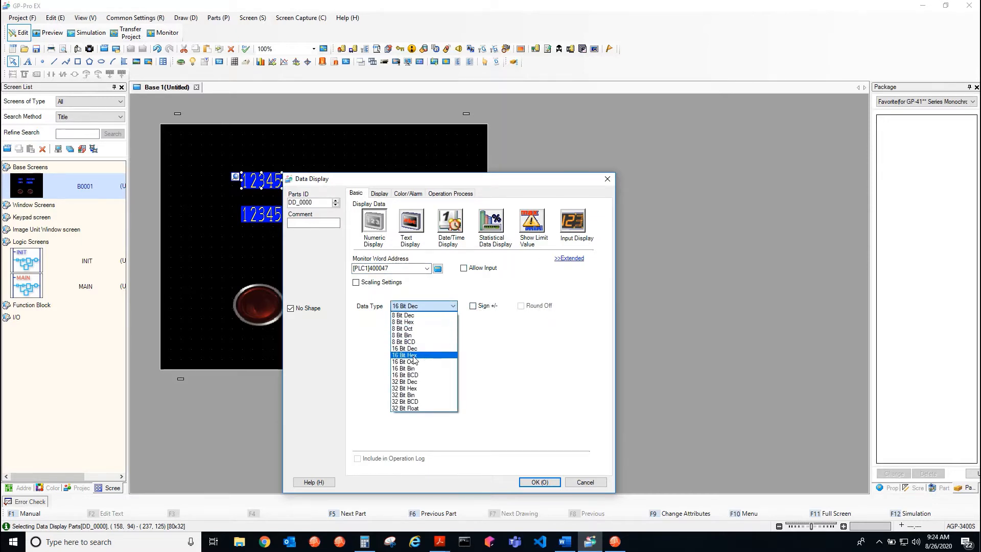
left_click(403, 355)
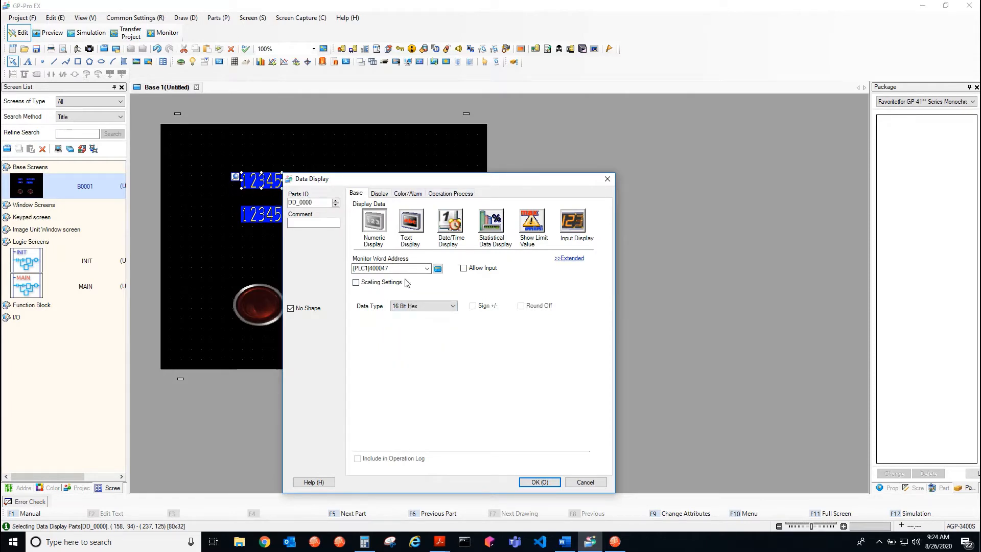
left_click(531, 484)
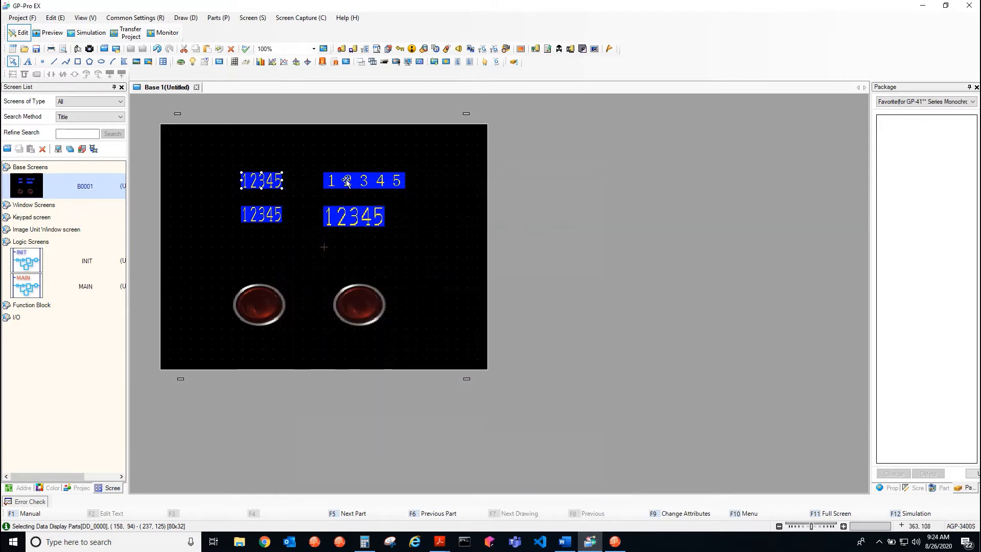
Set the upper-right data display's monitor word address to [PLC1]400048 and its data type to 16 Bit Hex
left_click(346, 180)
double_click(346, 180)
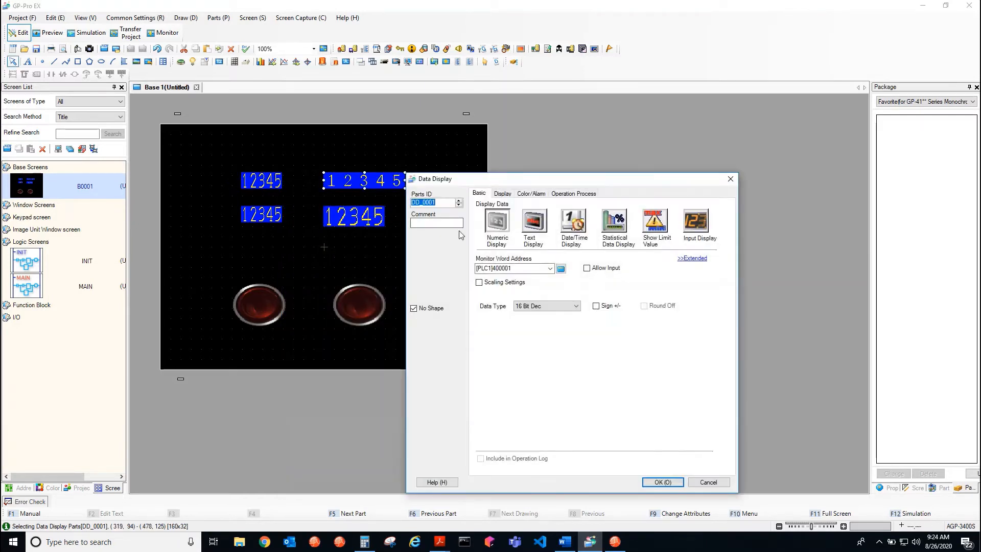
double_click(524, 270)
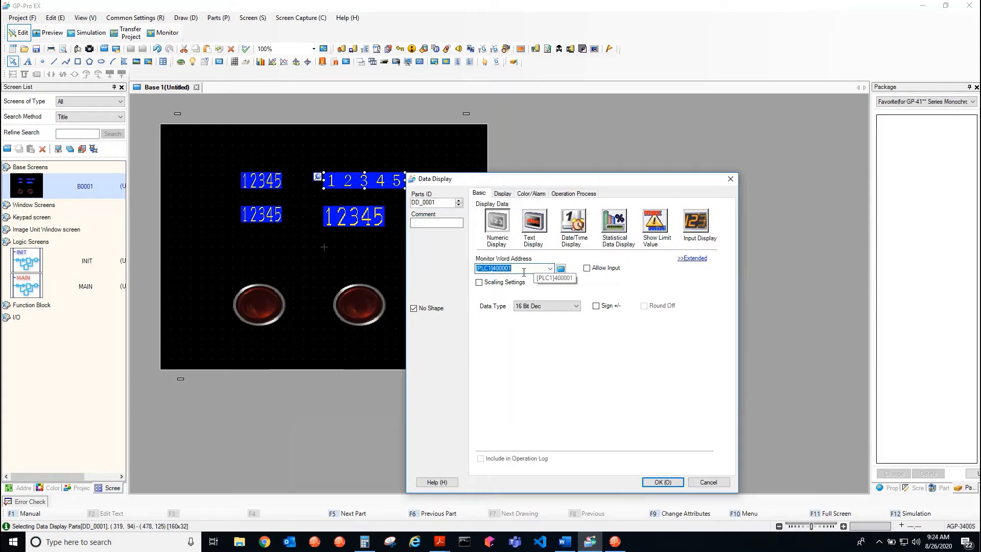
left_click(524, 271)
key("BackSpace")
key("BackSpace")
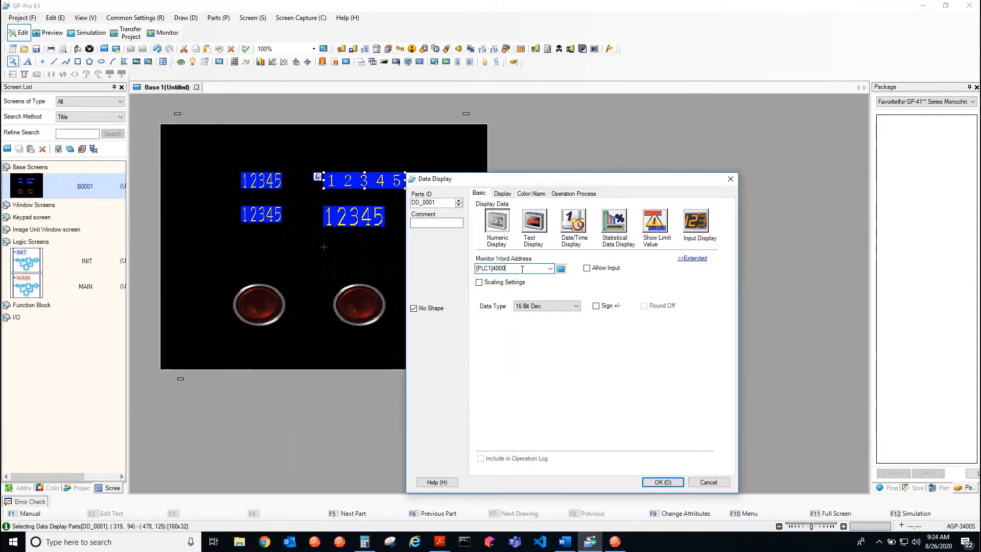
type("48")
left_click(558, 305)
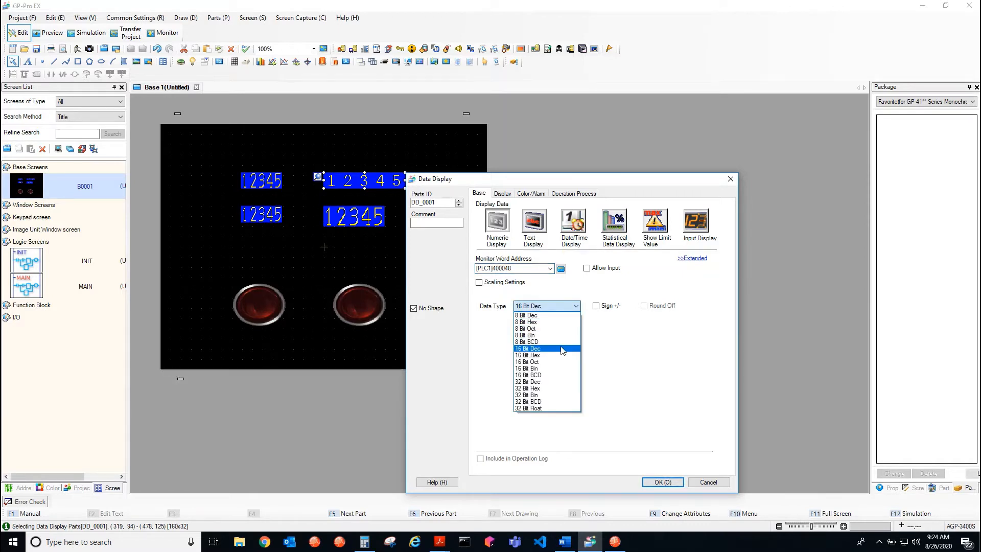
left_click(550, 355)
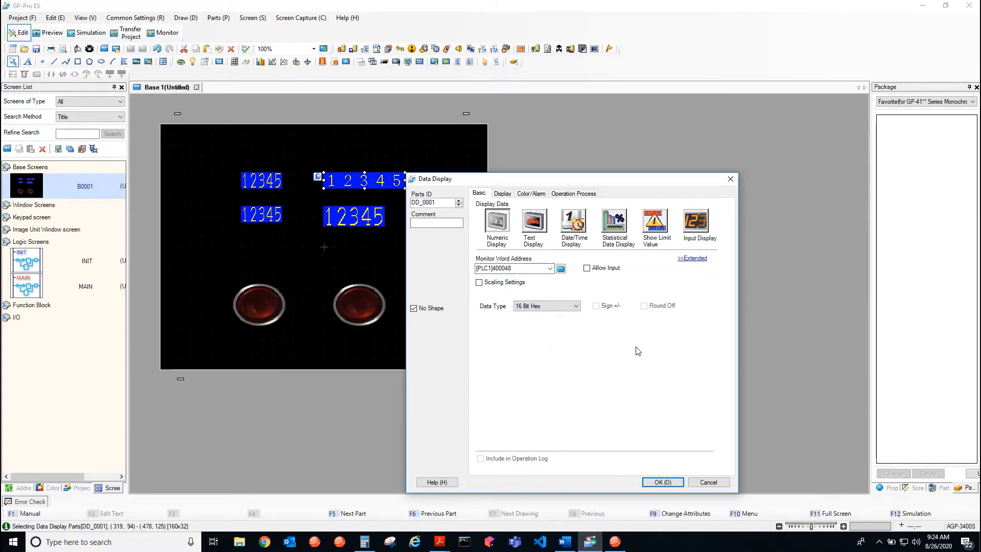
left_click(663, 482)
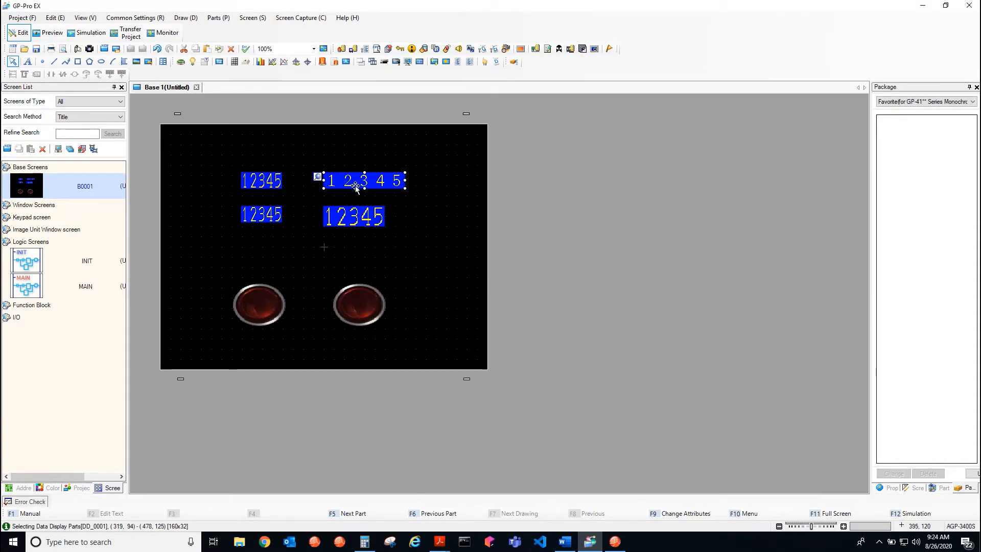
Widen the upper-left data display on the Base 1 screen to 120x32
left_click(277, 187)
left_click_drag(282, 189, 304, 190)
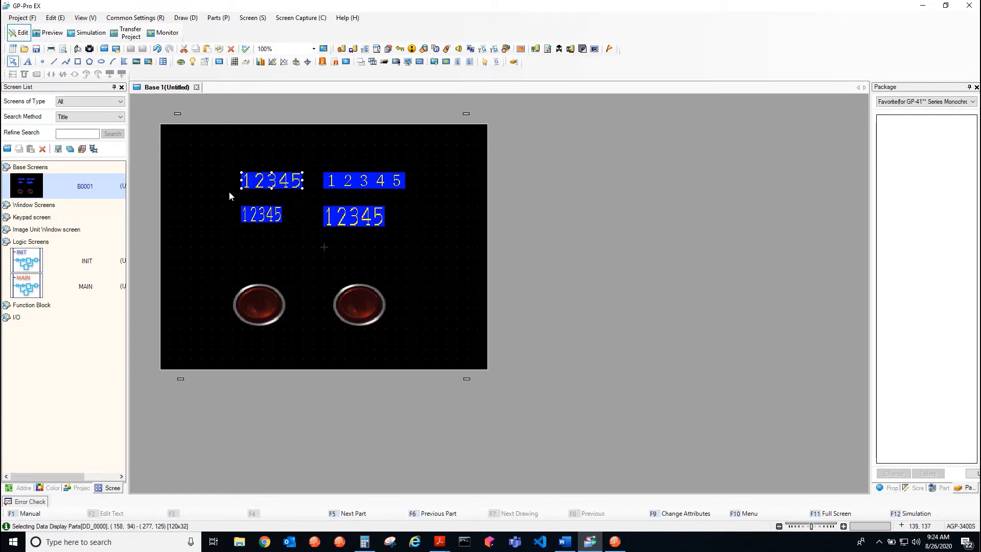
left_click(261, 216)
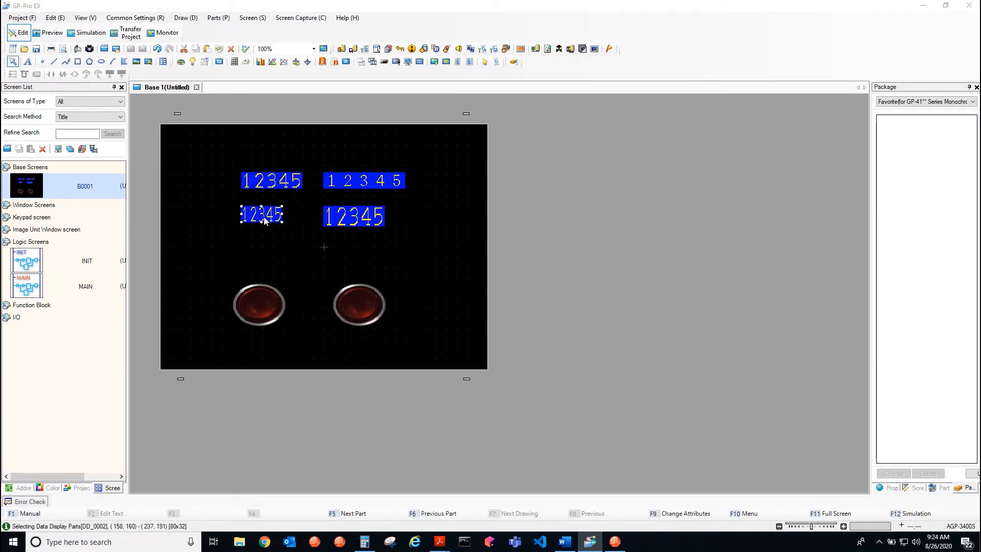
double_click(264, 218)
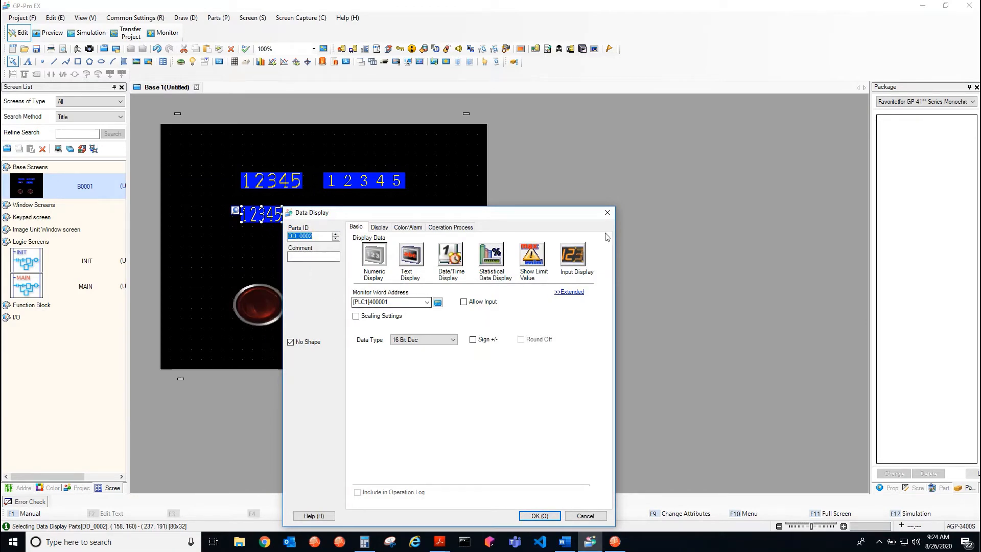
left_click(608, 213)
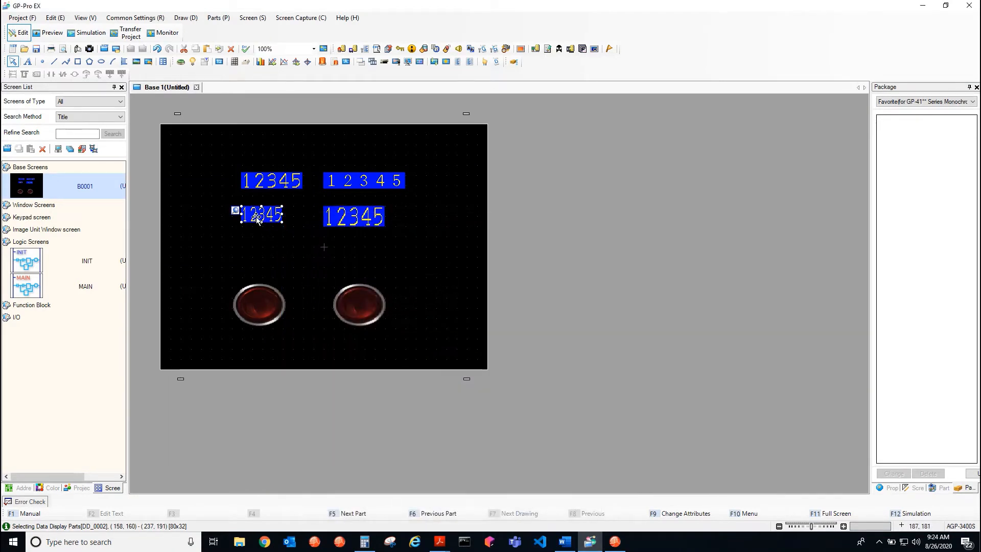
left_click(230, 194)
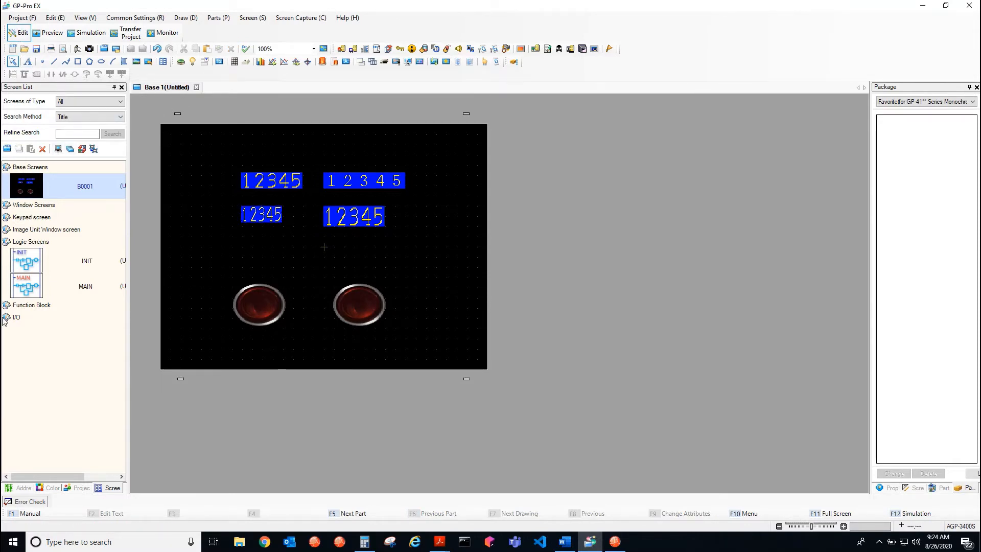
In the project's Device/PLC settings, set PLC1's IP address to 192.168.11.13 and its Unit ID to 1
left_click(80, 488)
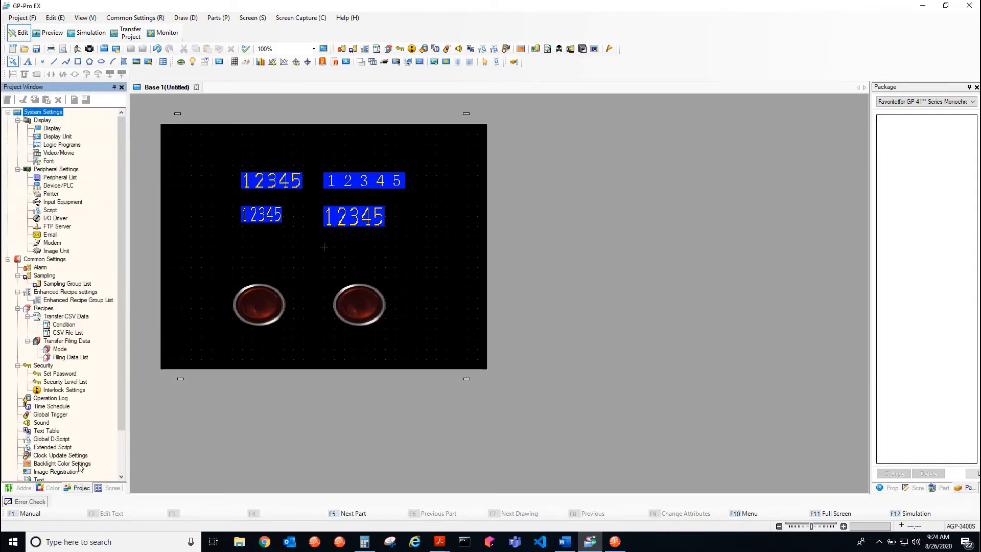
double_click(50, 186)
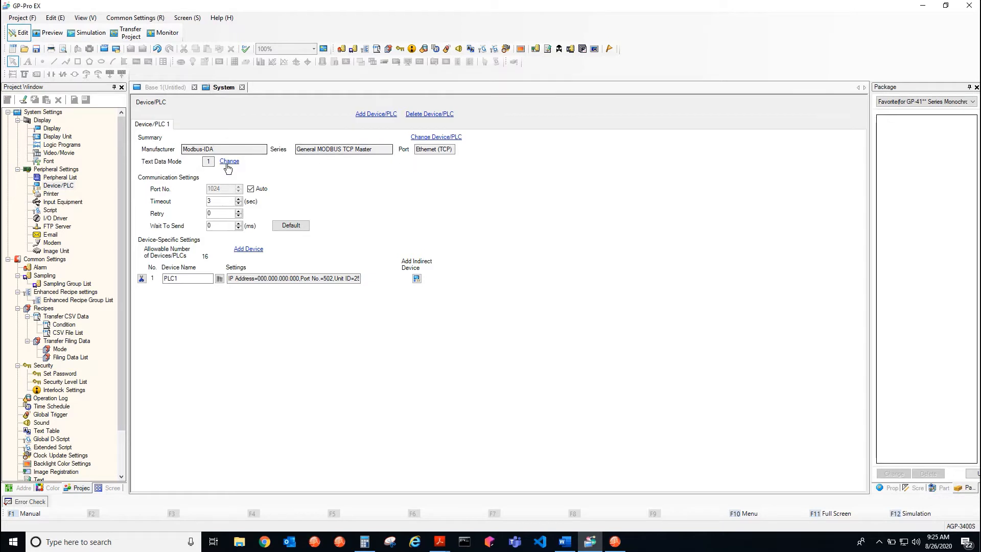
left_click(220, 279)
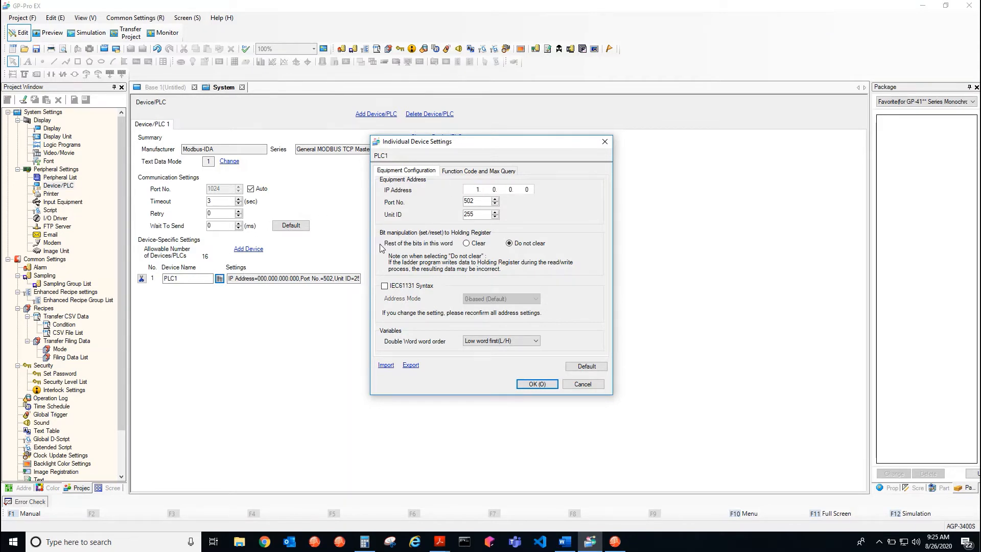
type("192.168")
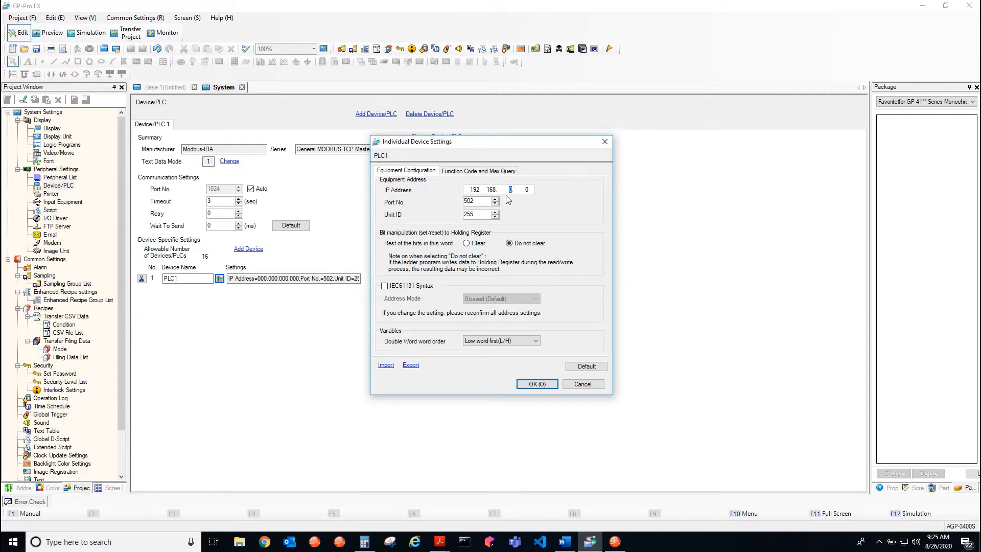
type("11")
double_click(527, 190)
type("13")
type("1")
left_click(532, 383)
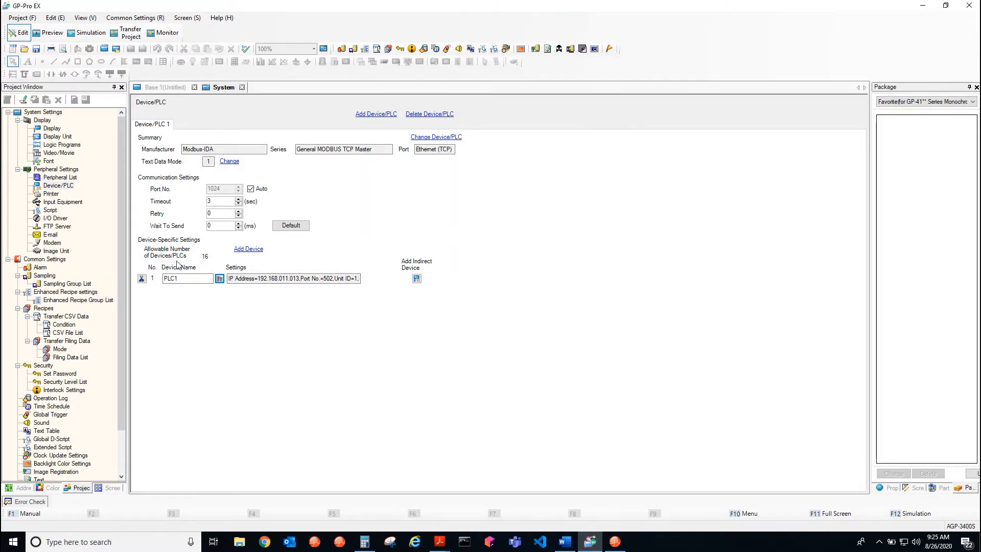
Add a second device to the Device/PLC settings with IP address 192.168.11.13 and Unit ID 2
left_click(248, 250)
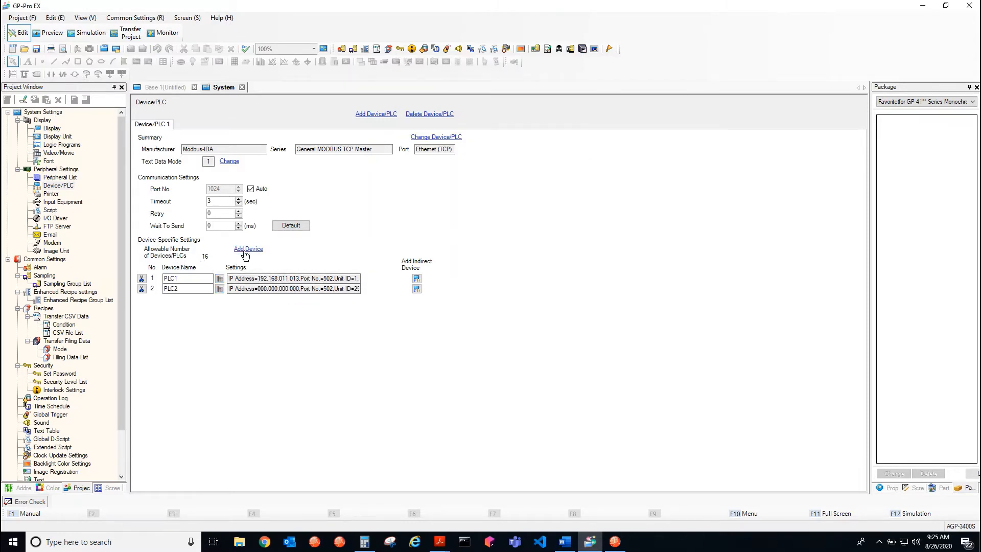
left_click(219, 289)
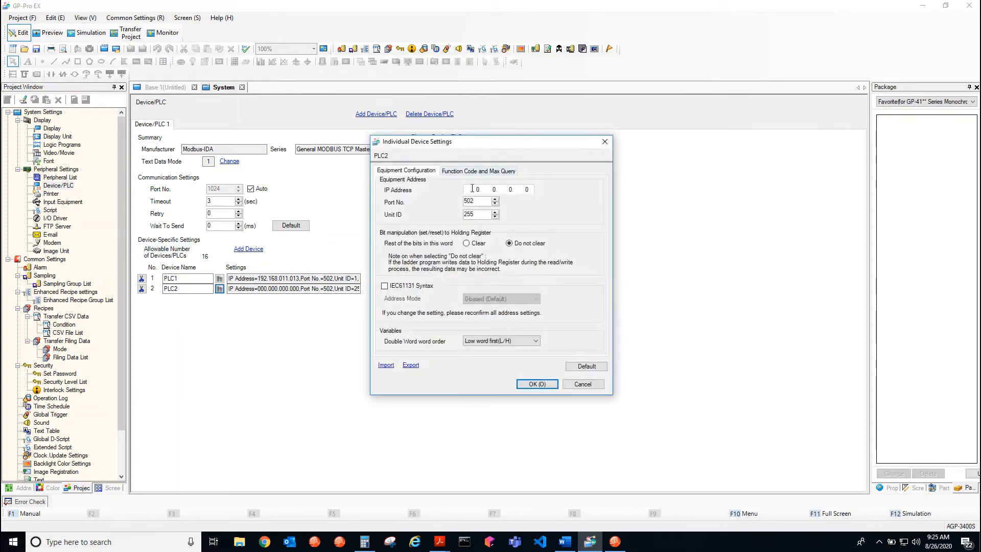
double_click(483, 190)
type("192 2")
key("BackSpace")
type("11.13")
double_click(482, 212)
type("2")
left_click(536, 383)
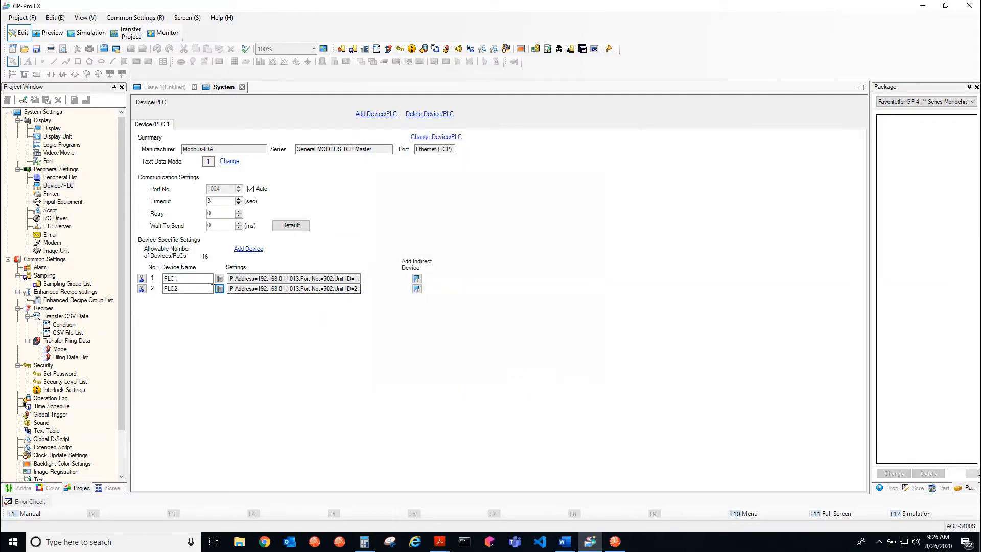
Switch to the AN133 Modbus Over TCP-IP PDF in Acrobat Reader and examine its unit identifier rules for single-axis and multi-axis drives
mouse_move(440, 541)
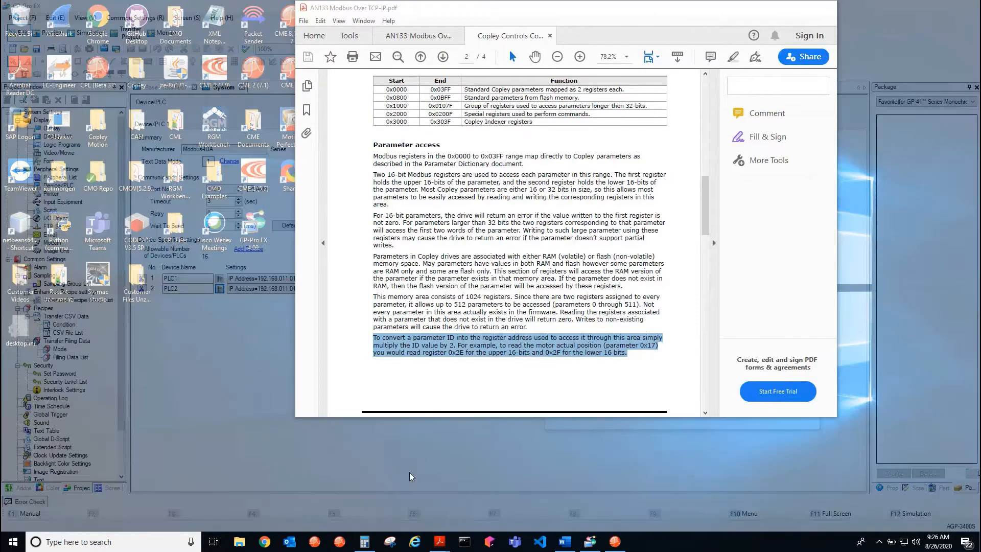
left_click(409, 475)
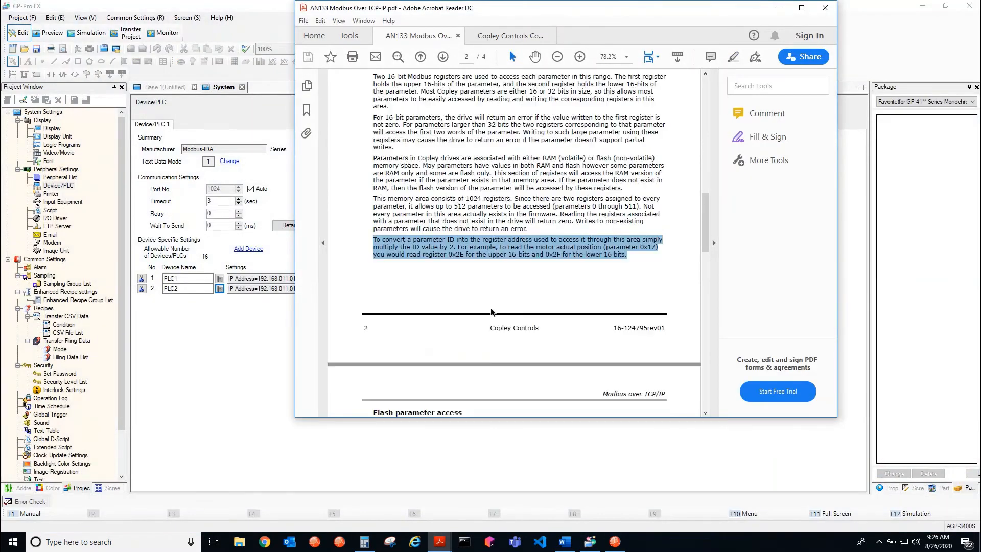
left_click_drag(705, 221, 702, 124)
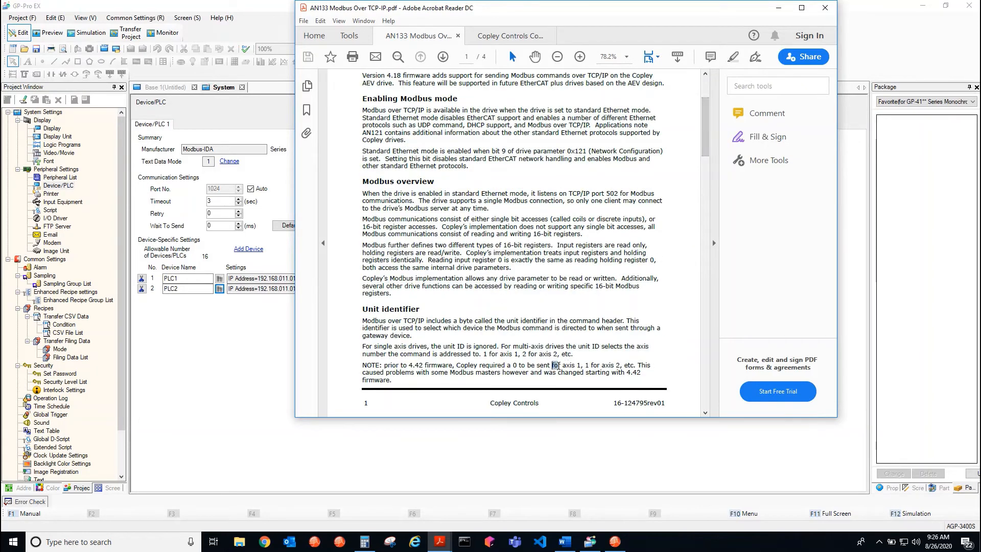
left_click_drag(556, 366, 630, 368)
left_click(460, 366)
left_click_drag(484, 353, 567, 355)
left_click(591, 201)
left_click(779, 7)
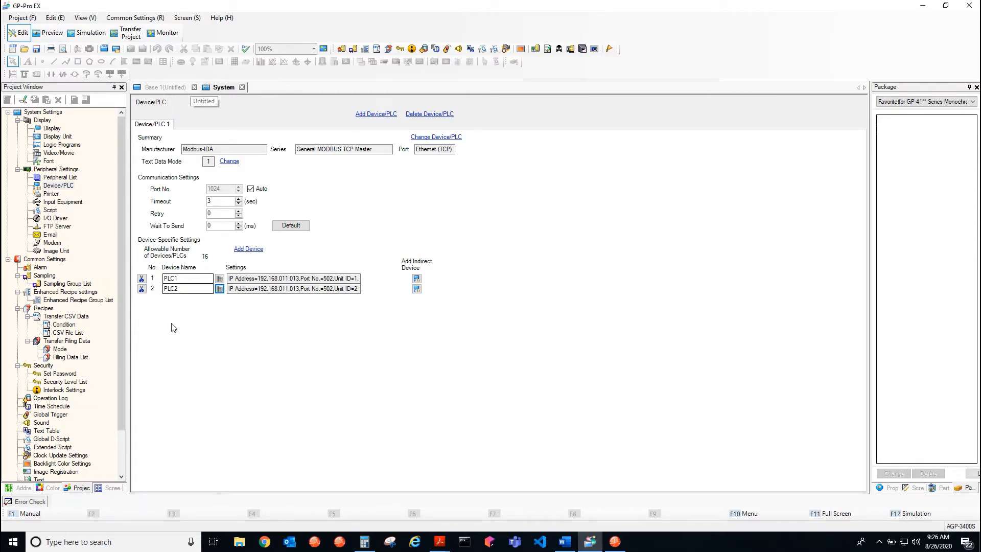
Set the lower-left data display's monitor word address to [PLC2]400047 on the Base 1 screen
left_click(161, 88)
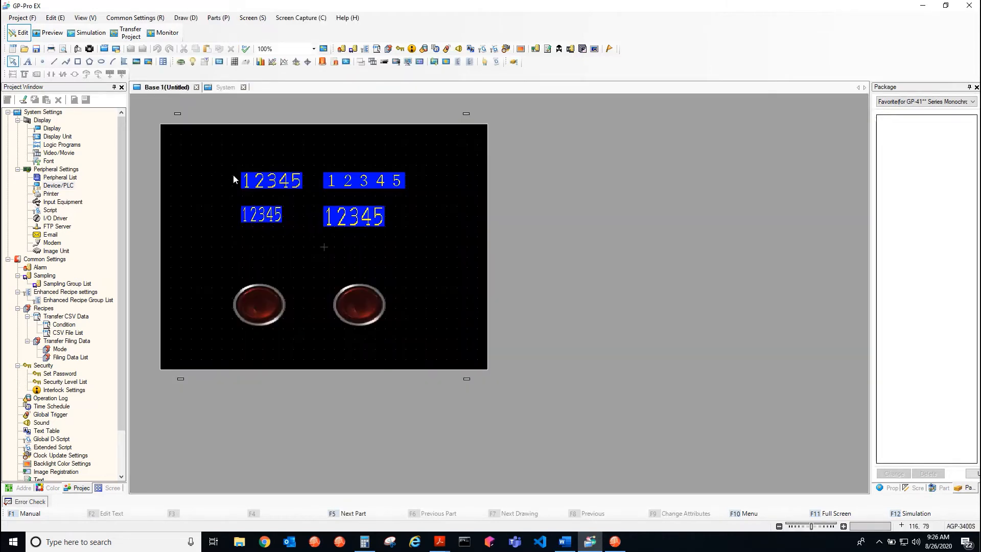
double_click(262, 214)
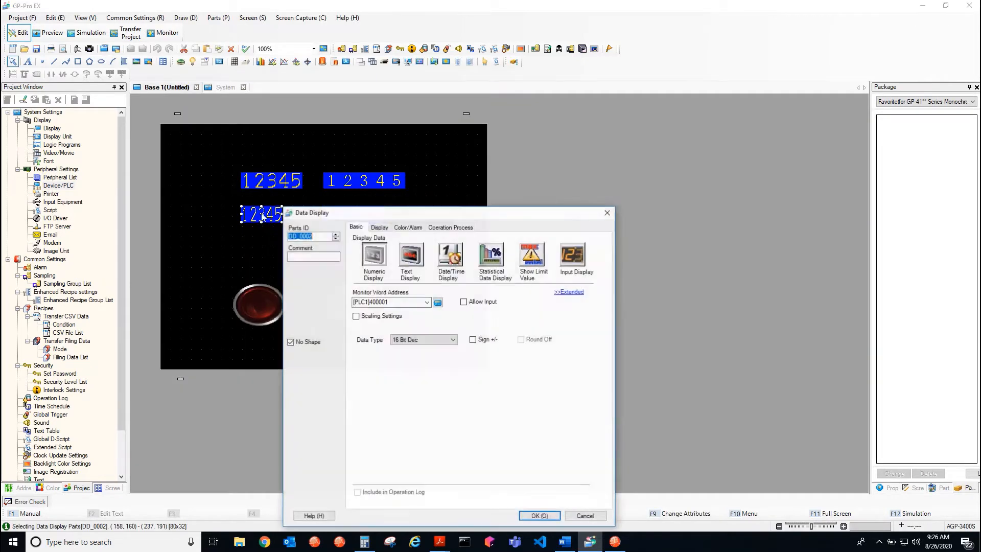
left_click(426, 303)
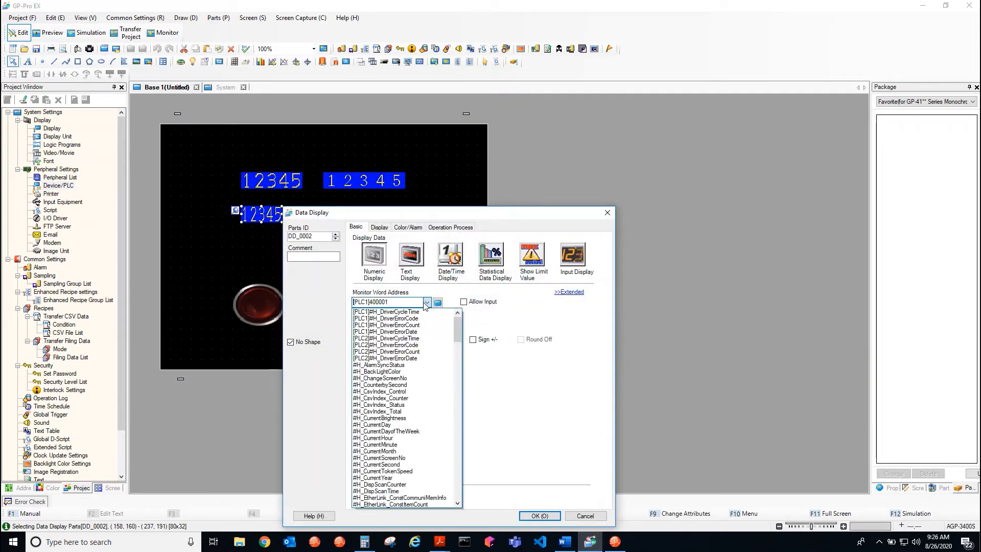
left_click(427, 302)
left_click(438, 303)
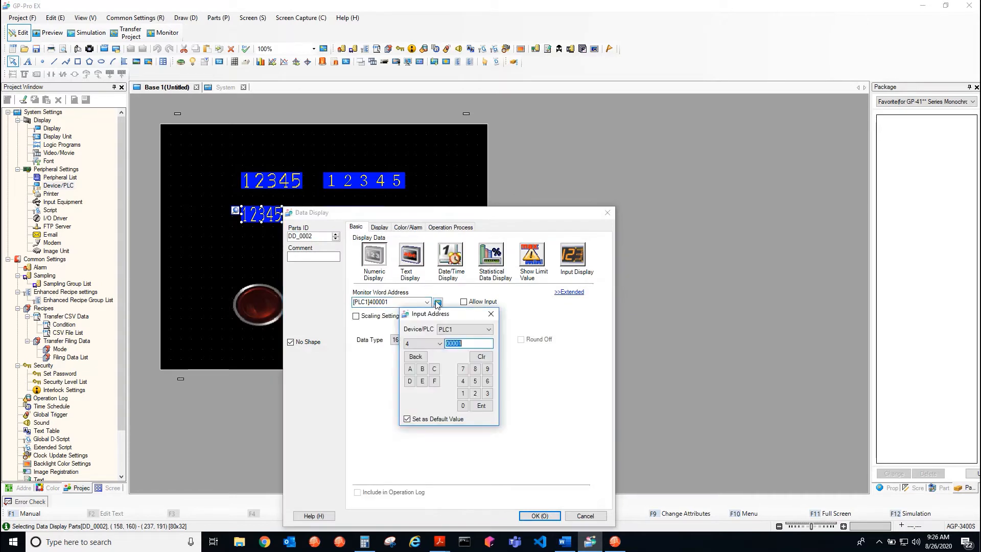
left_click(440, 332)
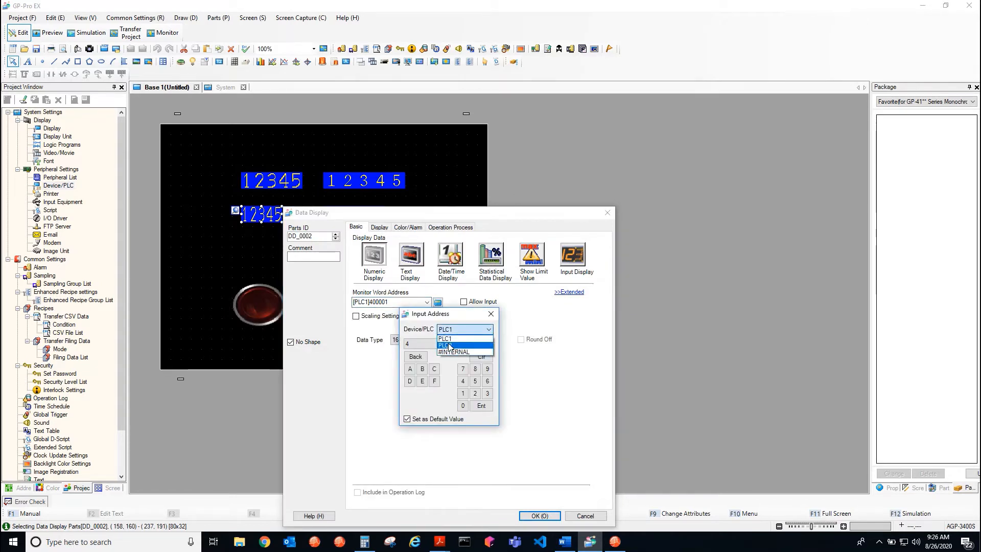
left_click(447, 344)
left_click(465, 344)
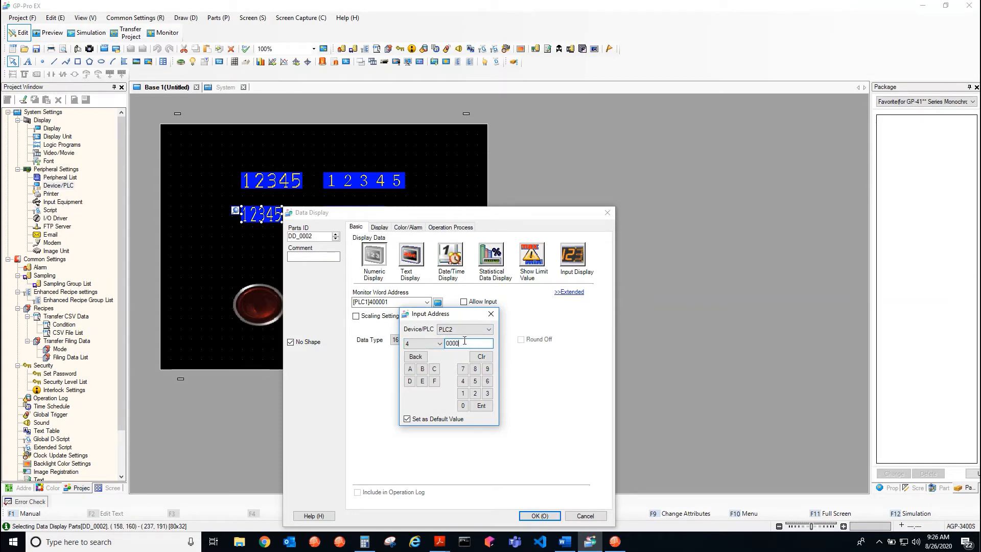
type("47")
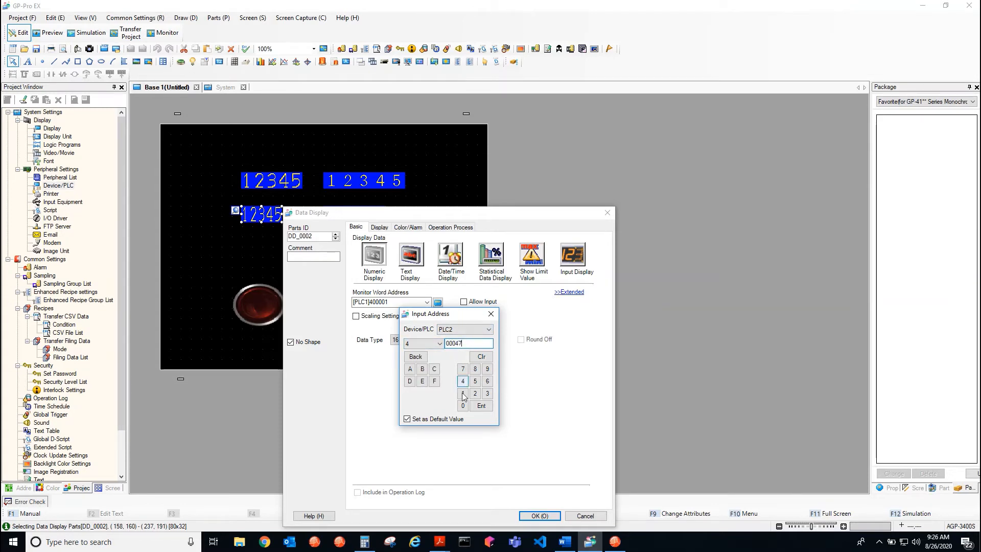
key("Return")
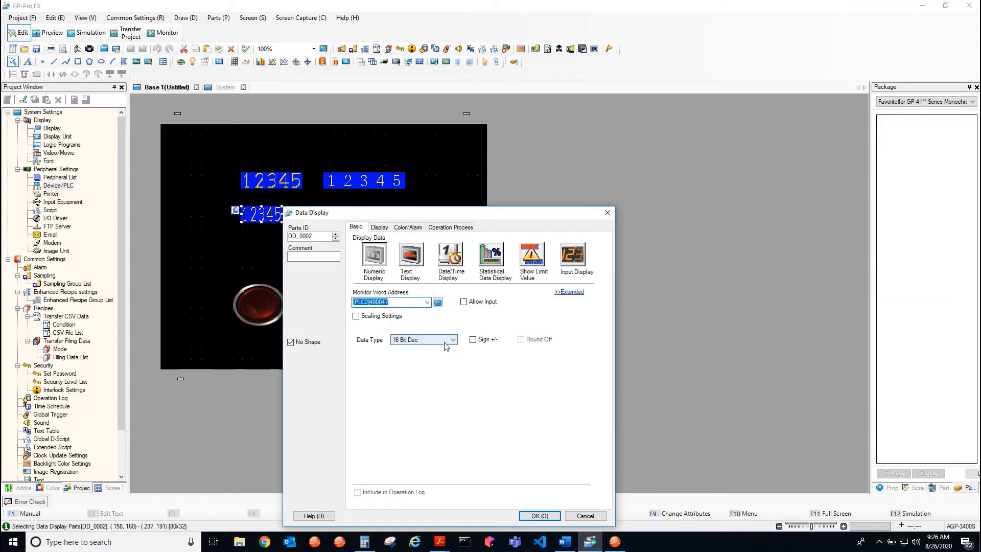
Set the lower-left data display's data type to 16 Bit Hex and apply its settings
left_click(444, 342)
left_click(425, 393)
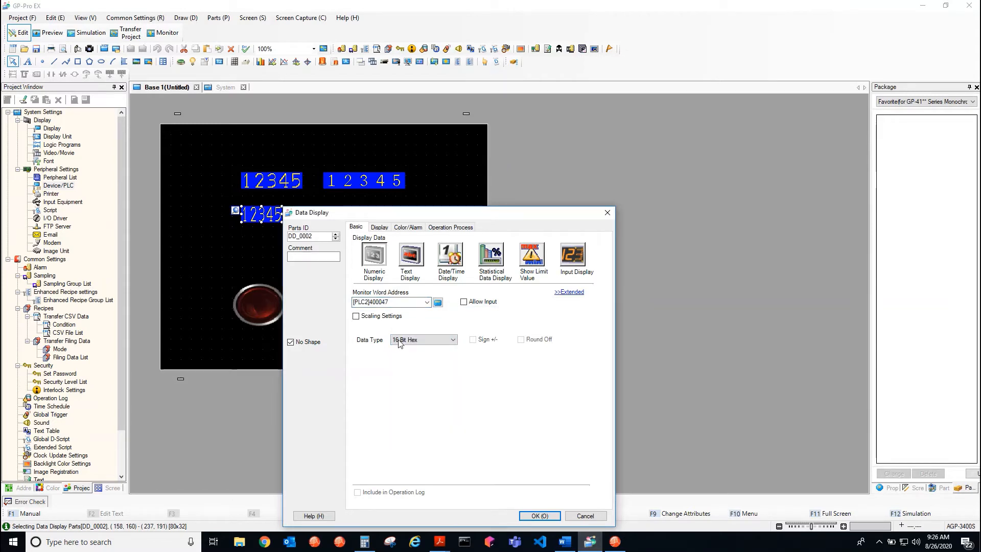
left_click(539, 516)
Set the lower-right data display's monitor word address to [PLC2]400048 and its data type to 16 Bit Hex
left_click(356, 225)
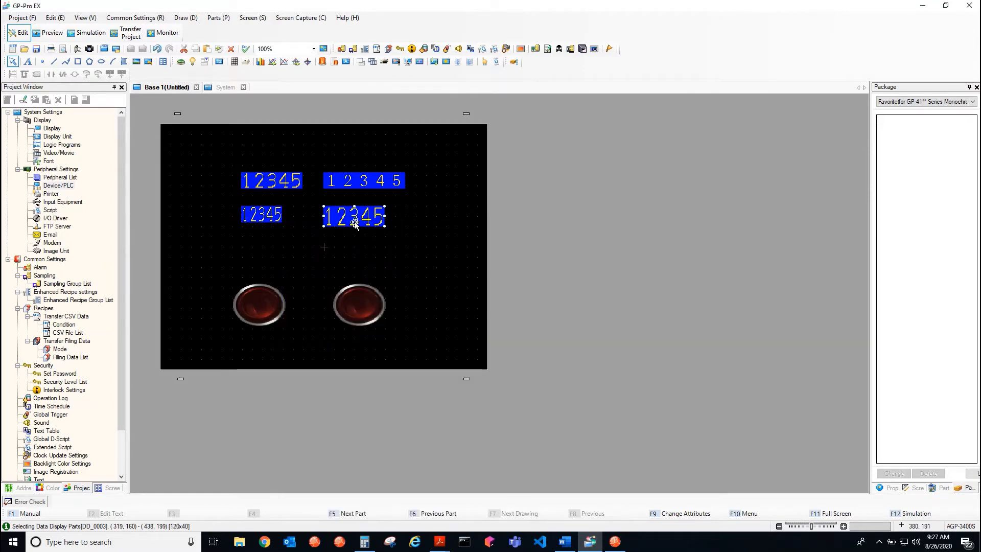
double_click(356, 225)
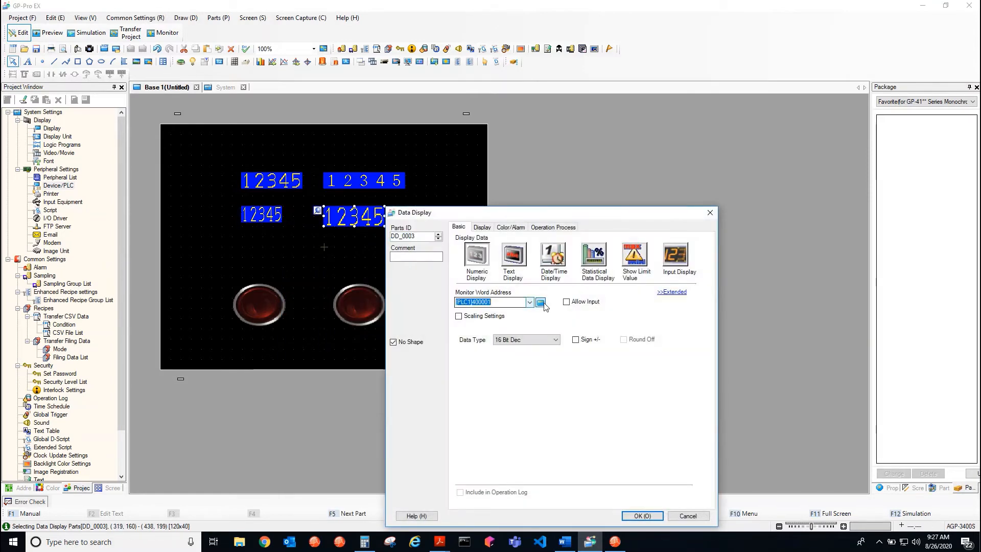
left_click(541, 303)
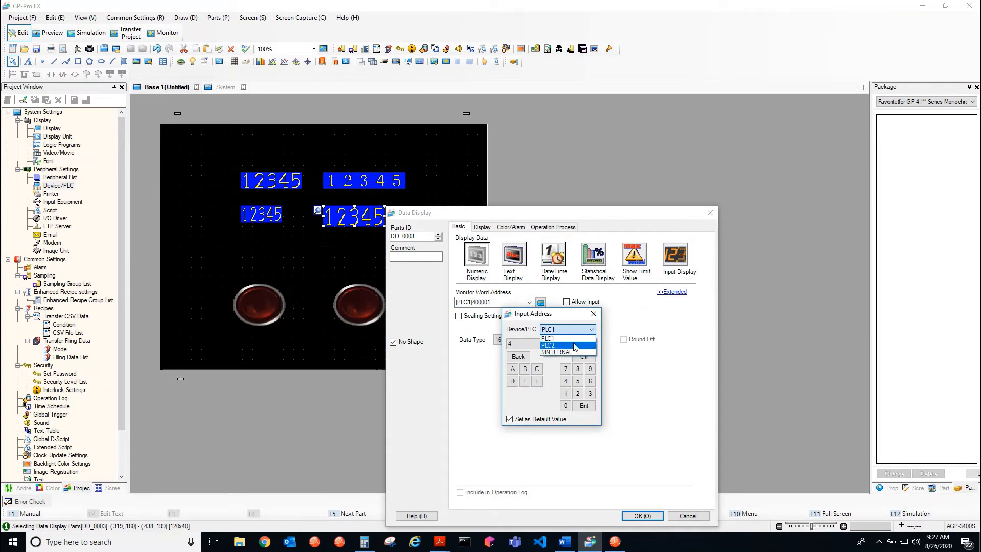
left_click(574, 341)
left_click(571, 342)
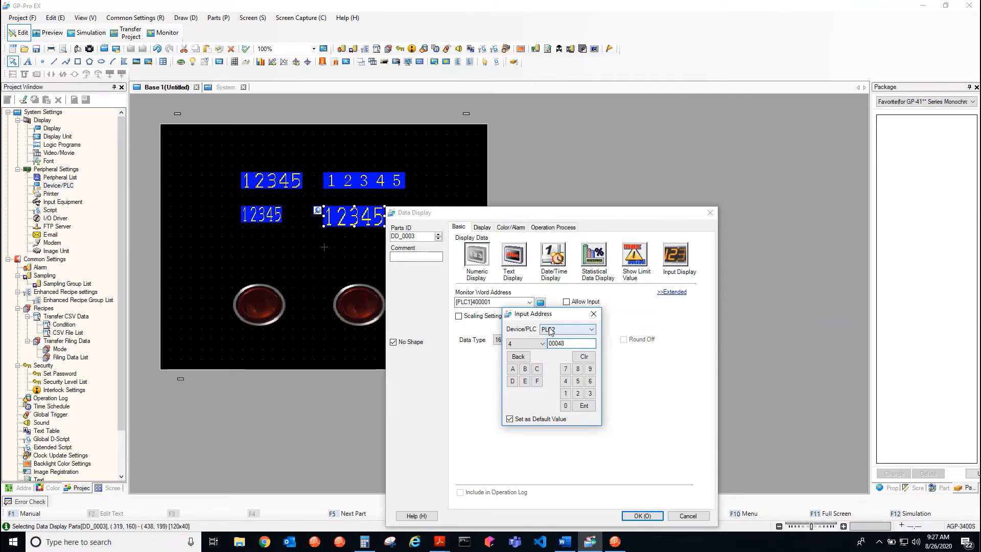
left_click(584, 406)
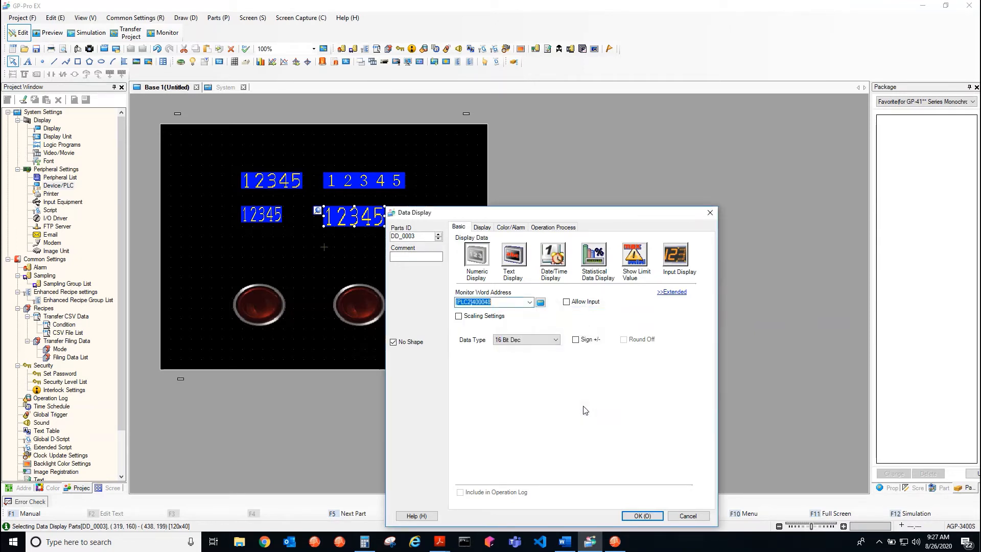
left_click(550, 340)
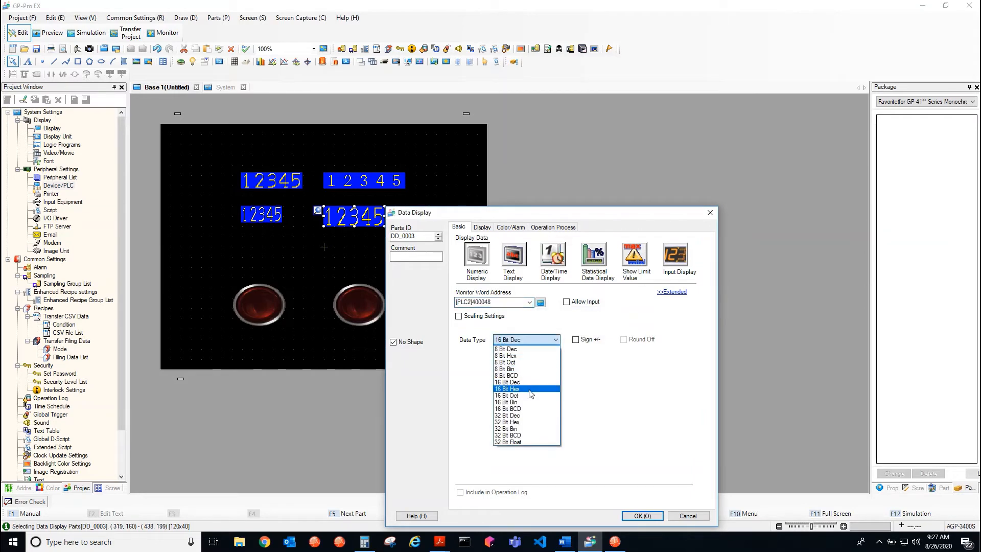
left_click(530, 390)
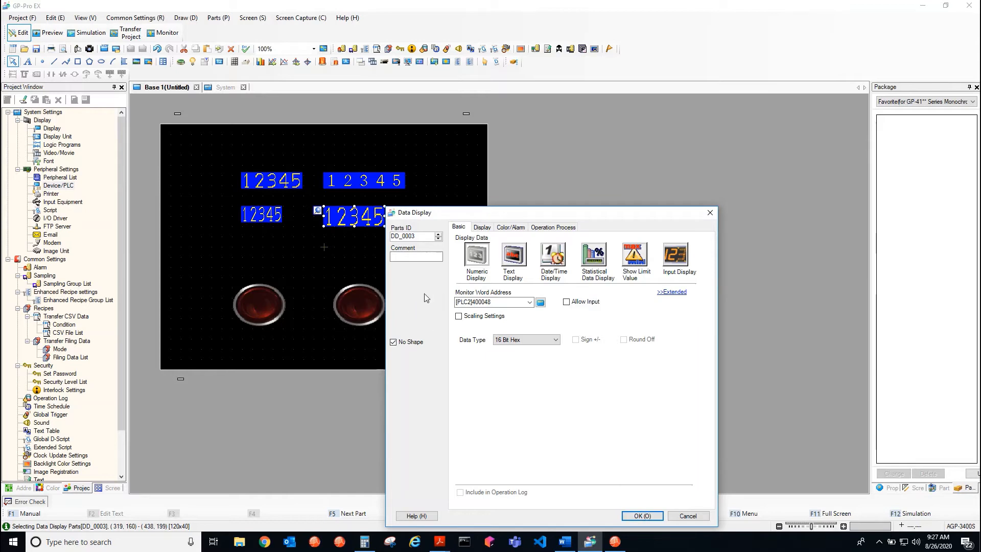
left_click(642, 515)
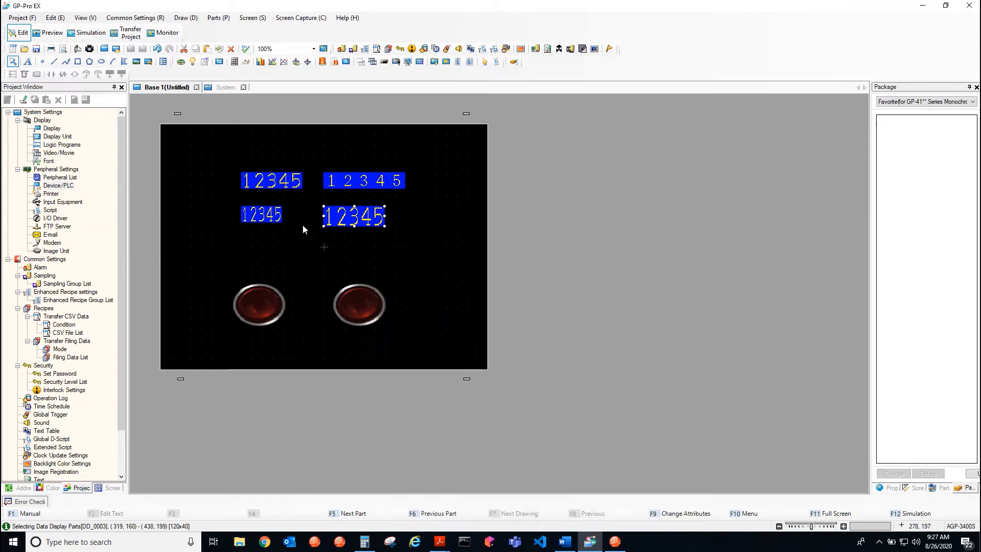
left_click(284, 264)
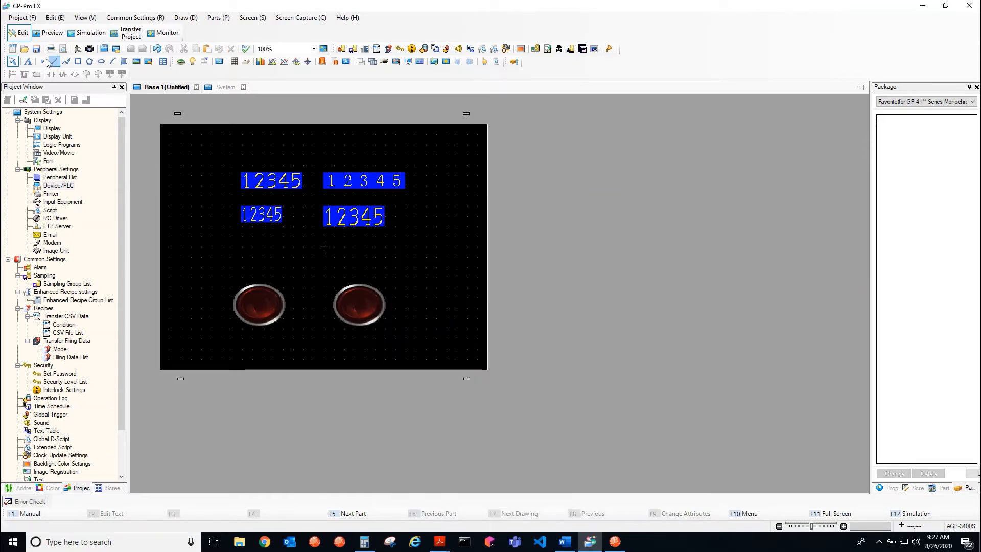
Add a narrow "Stop CVM" text label above the left switch on the Base 1 screen and copy it above the right switch
left_click(28, 62)
left_click_drag(225, 238, 394, 270)
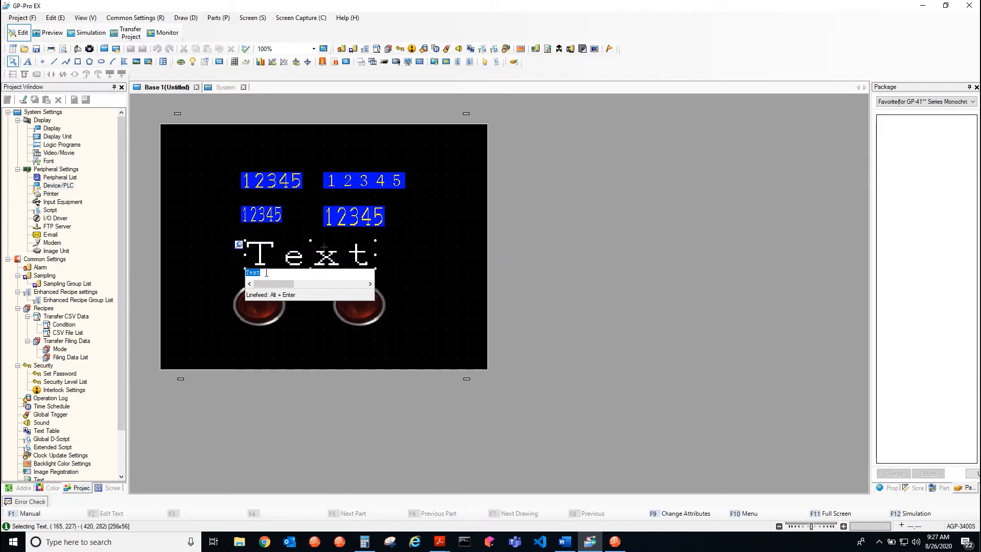
type("Stop CVM")
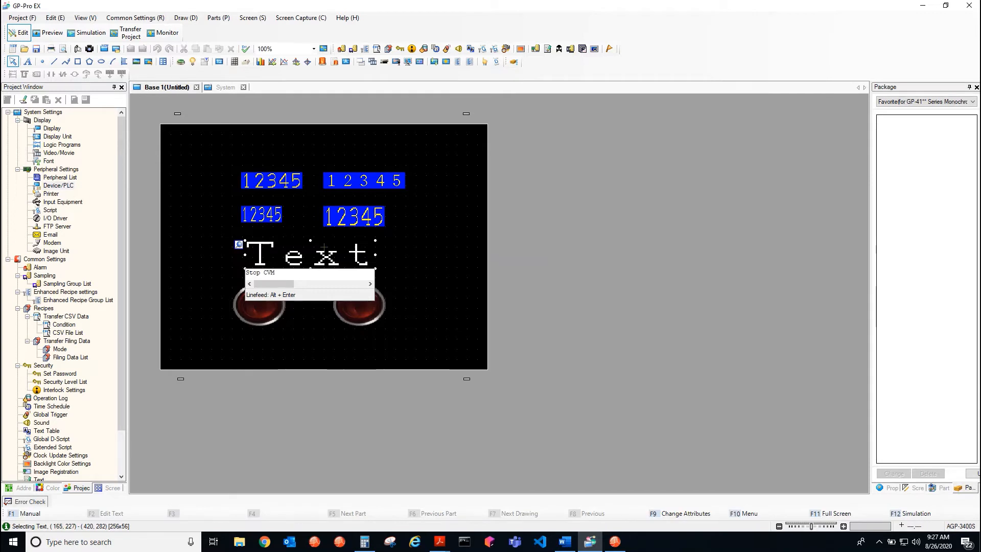
key("Return")
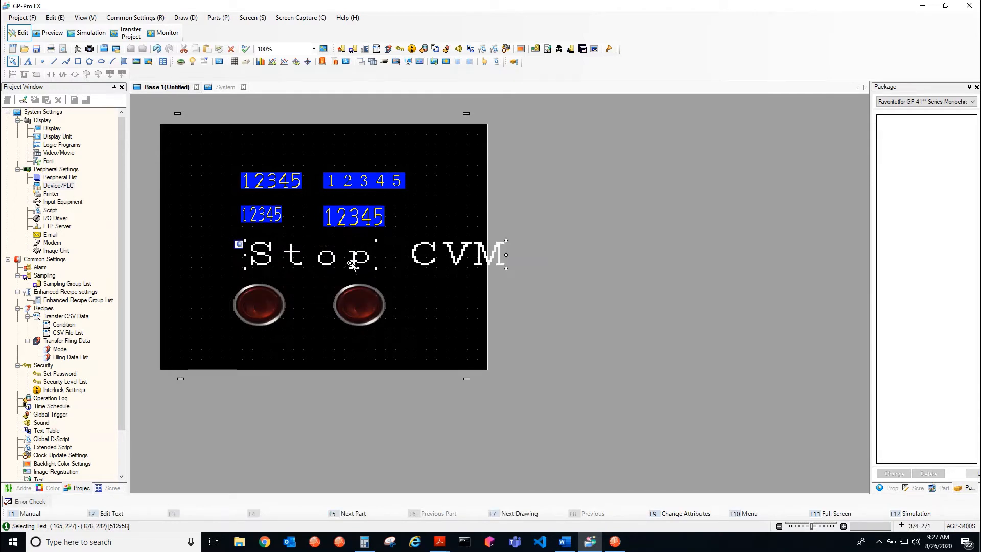
left_click_drag(510, 269, 374, 255)
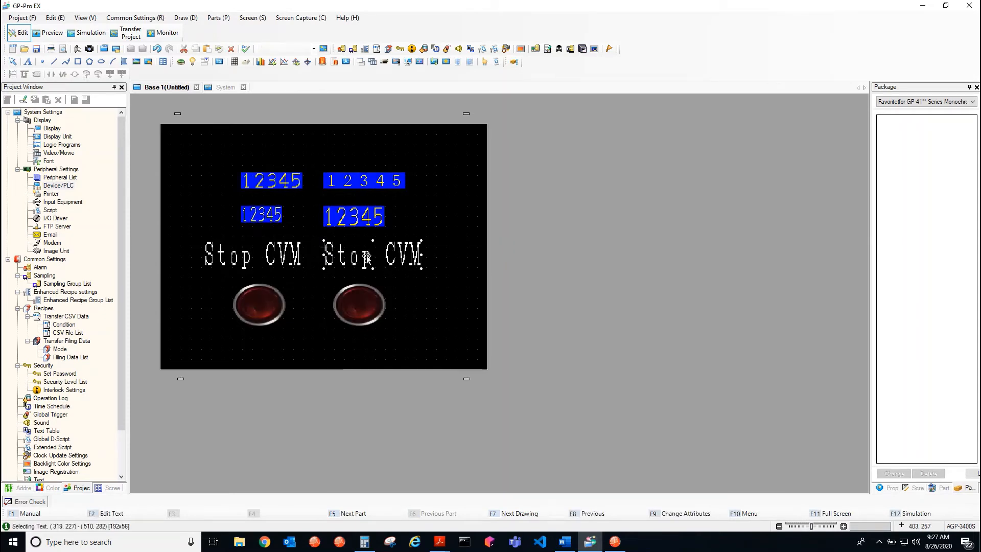
Change the copied label above the right switch to "Start CVM"
double_click(367, 257)
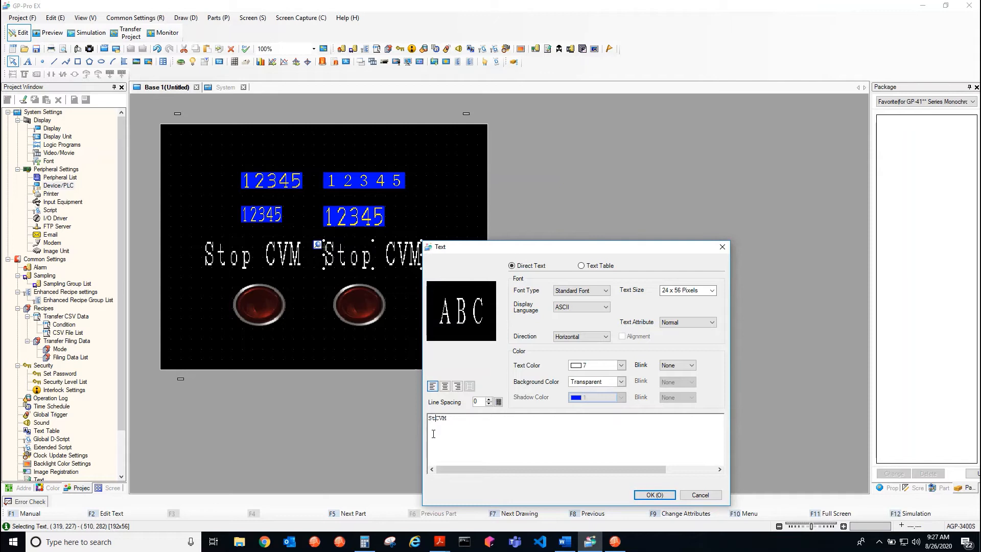
type("art")
left_click(654, 494)
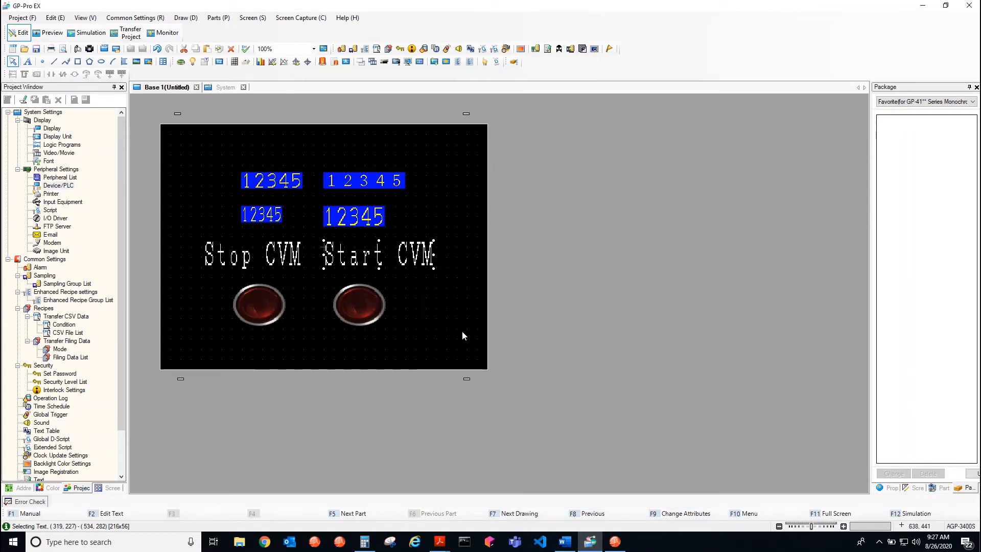
left_click(439, 304)
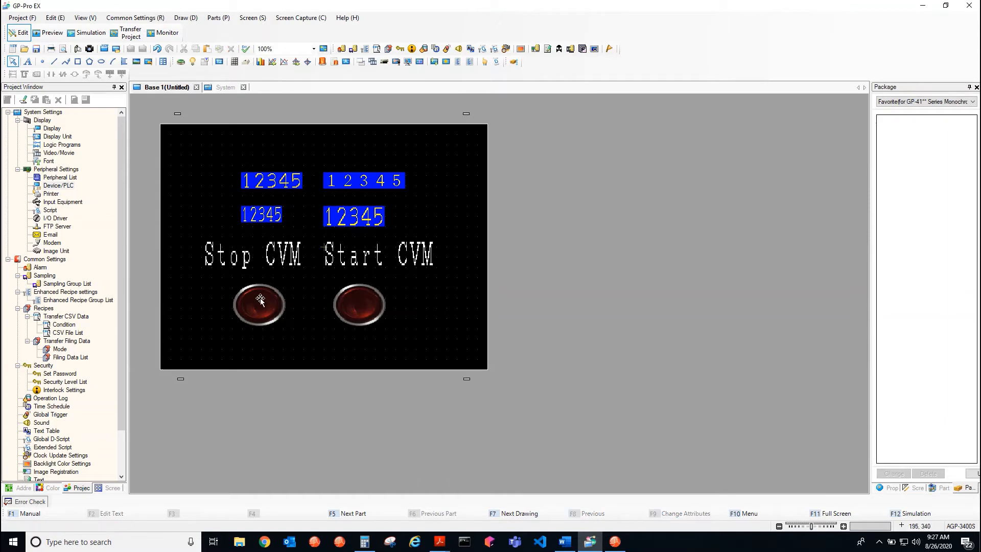
Set the Normal state color of the switch under the "Start CVM" label to Green
double_click(377, 317)
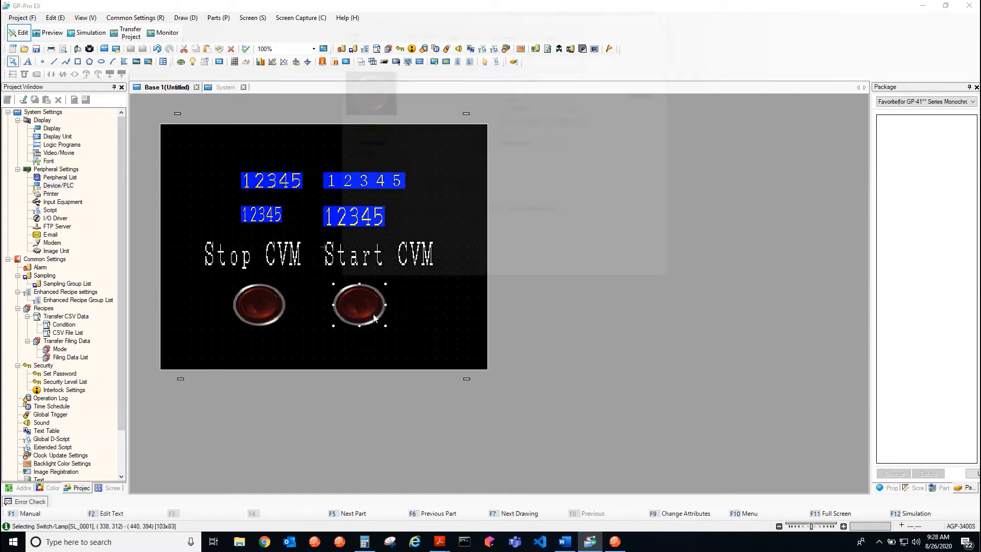
left_click(532, 34)
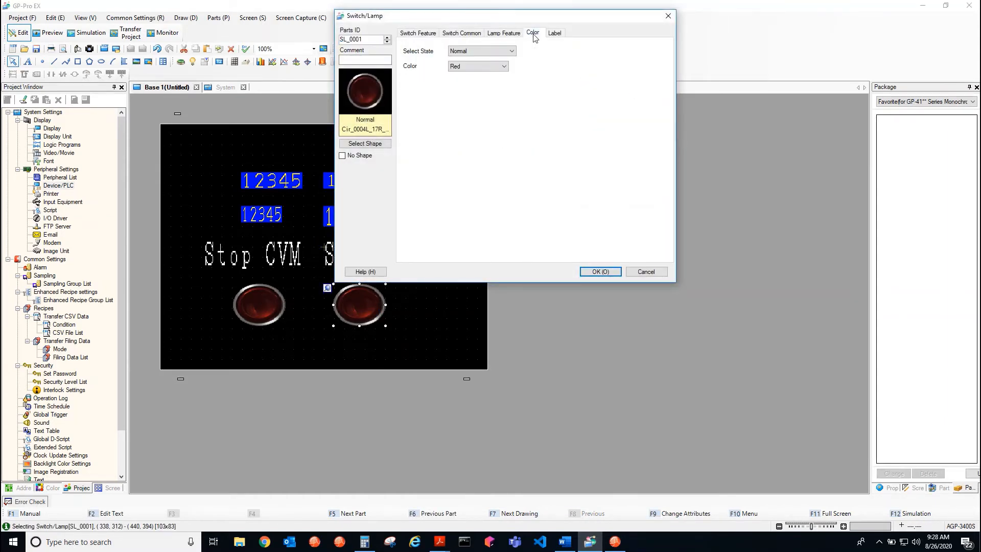
left_click(490, 65)
left_click(491, 82)
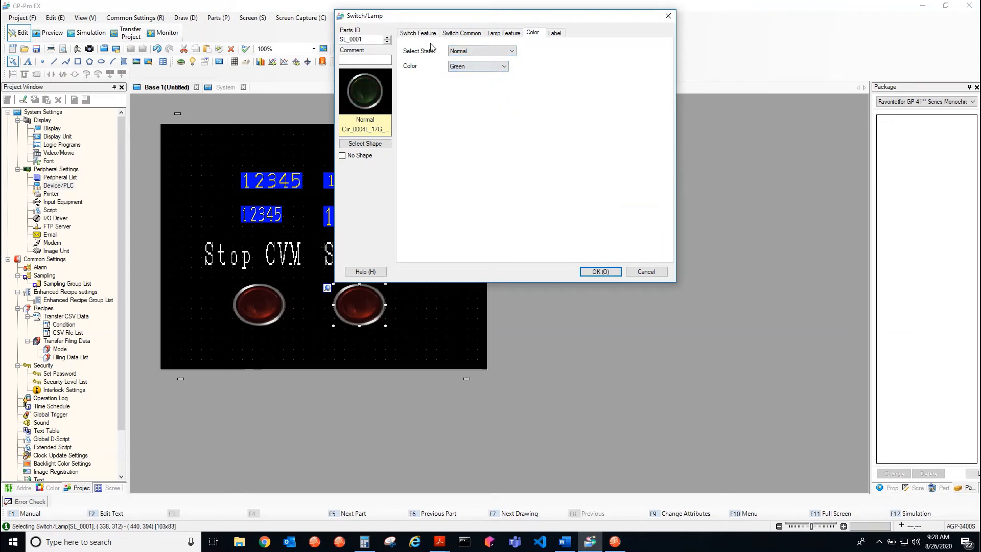
left_click(601, 272)
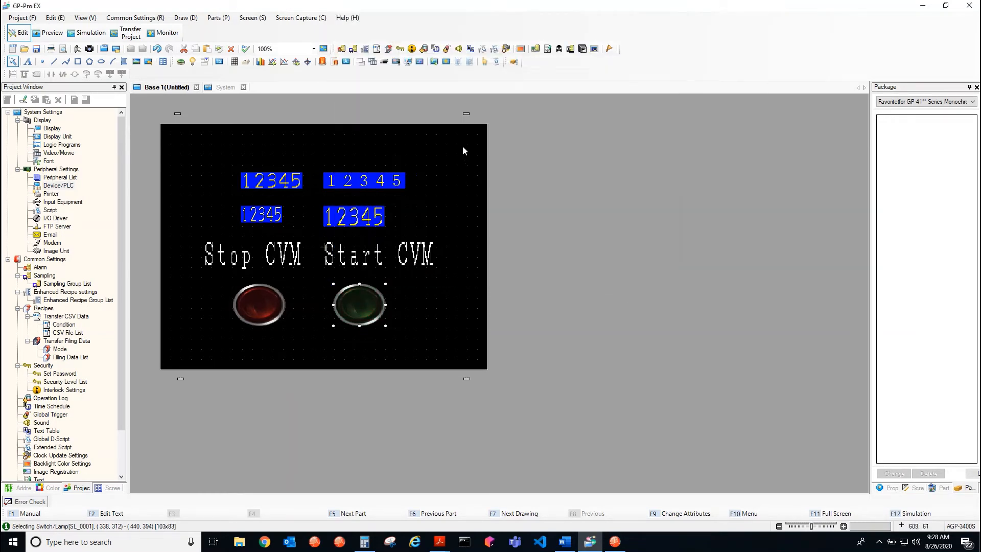
Open the red switch's settings, switch to the AN133 Modbus Over TCP-IP PDF and examine the register mapping table for the special command registers
double_click(259, 302)
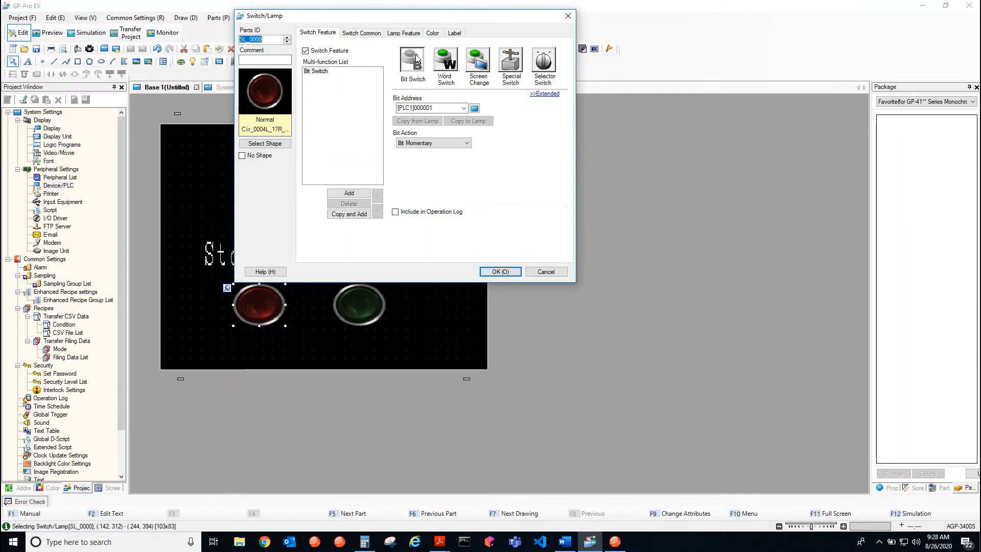
left_click_drag(357, 24, 496, 119)
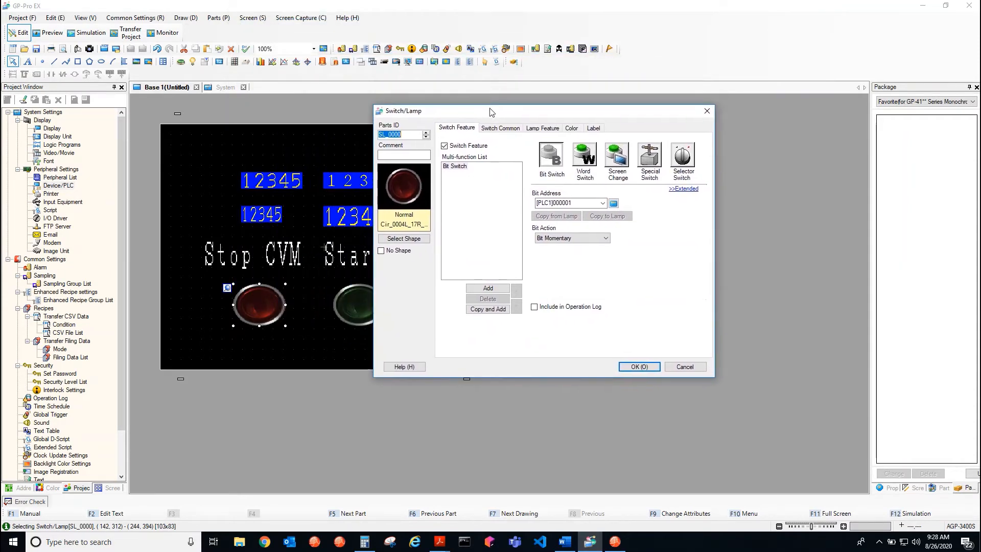
left_click(439, 541)
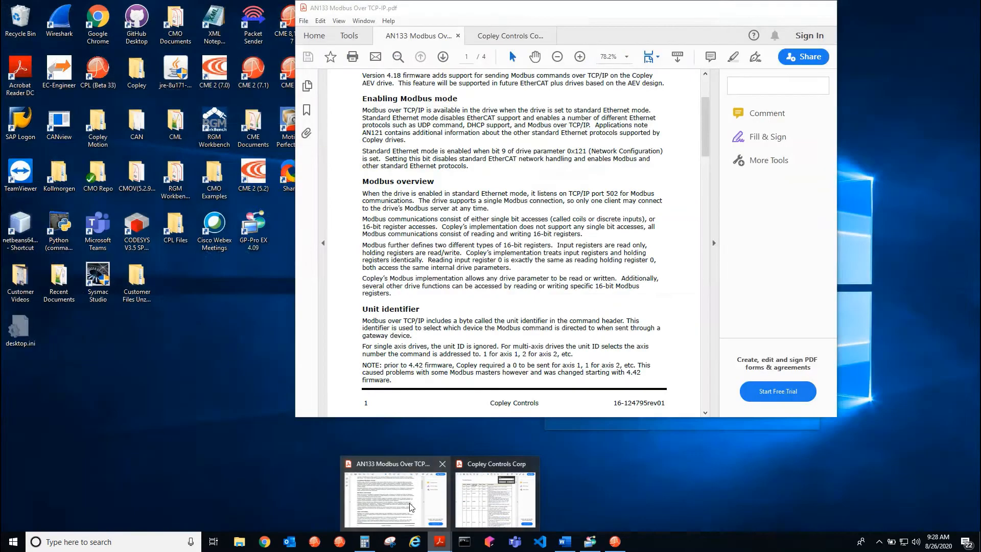
left_click(410, 506)
scroll(445, 311, "down", 3)
scroll(445, 311, "down", 4)
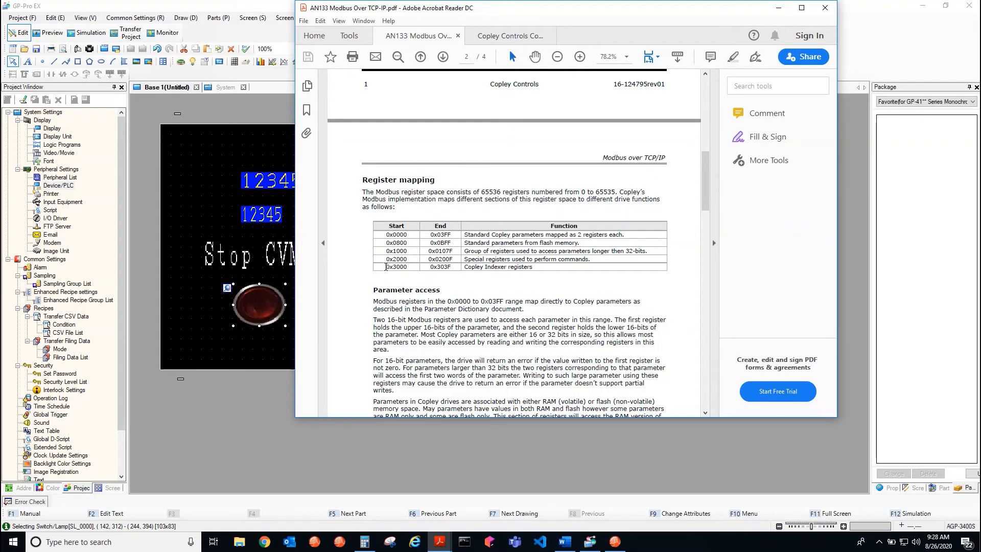
scroll(387, 266, "down", 2)
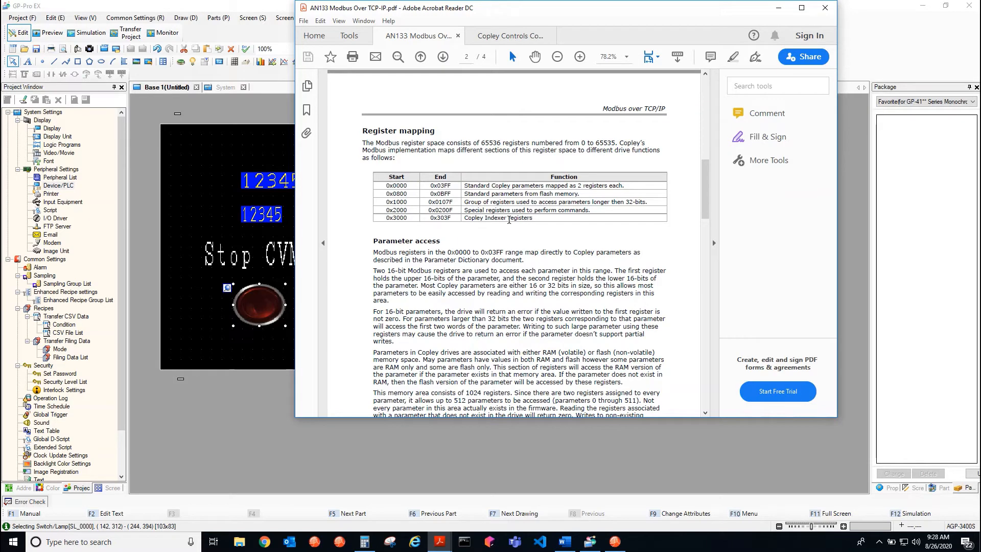
scroll(457, 245, "down", 4)
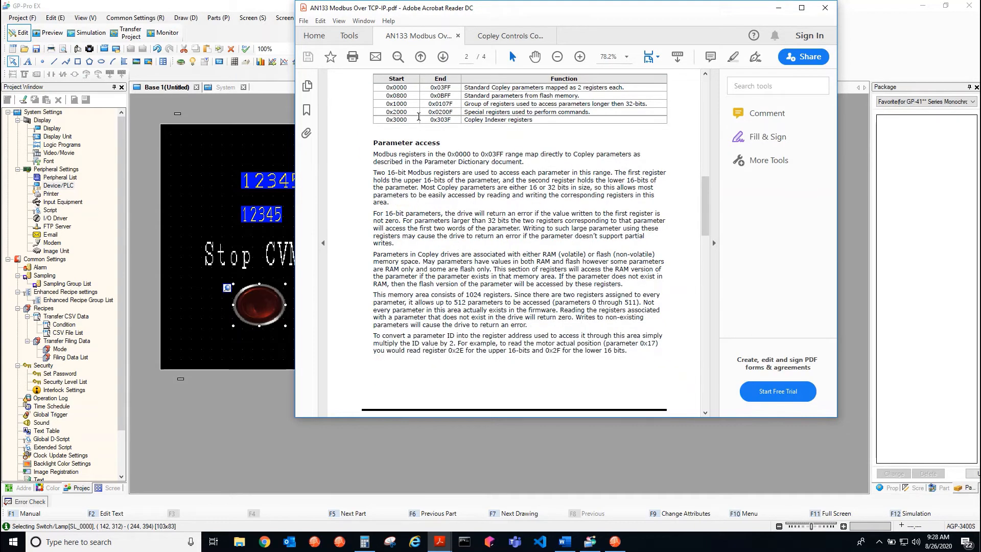
double_click(397, 112)
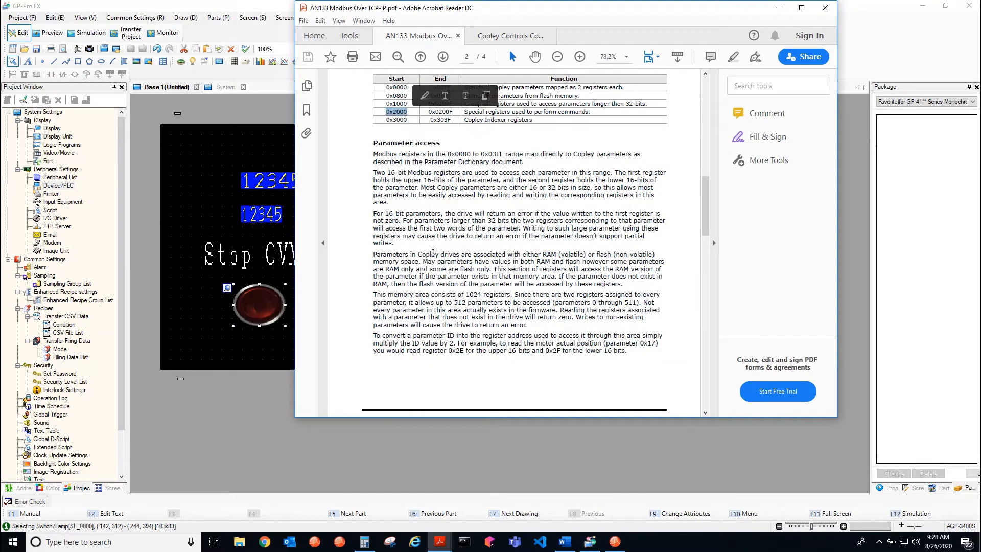
Find the command registers section of the PDF and highlight register 0x2001 for starting and stopping CVM programs
scroll(438, 192, "down", 1)
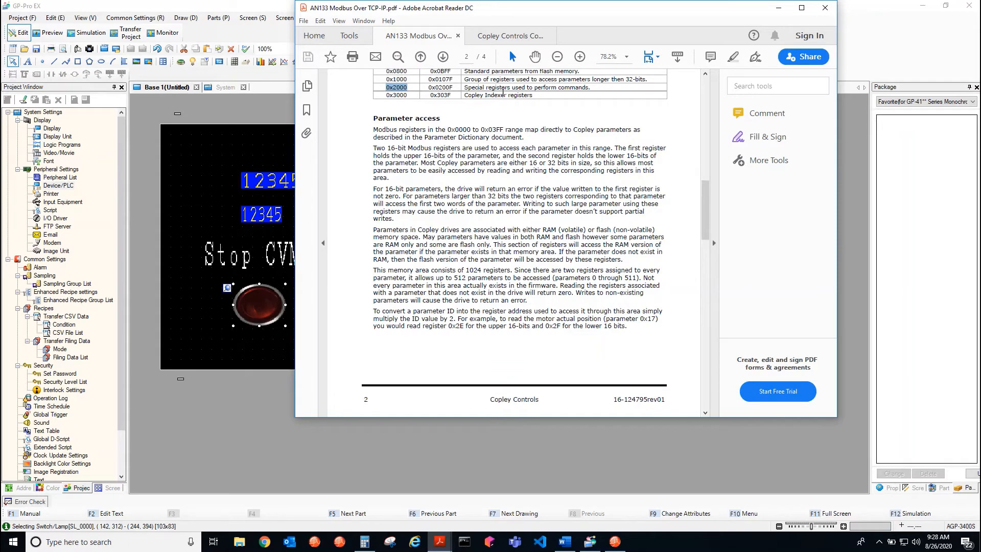
scroll(471, 344, "down", 15)
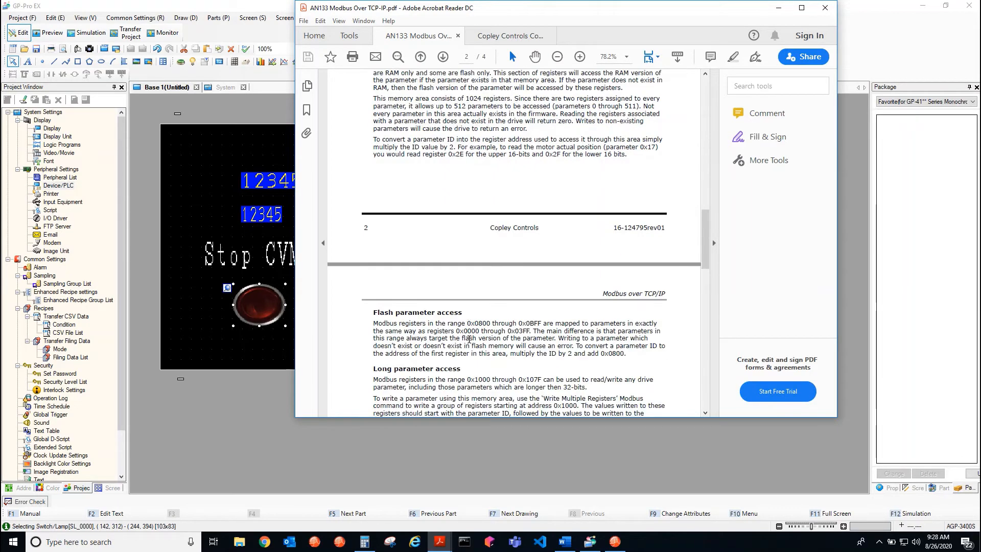
scroll(468, 342, "down", 4)
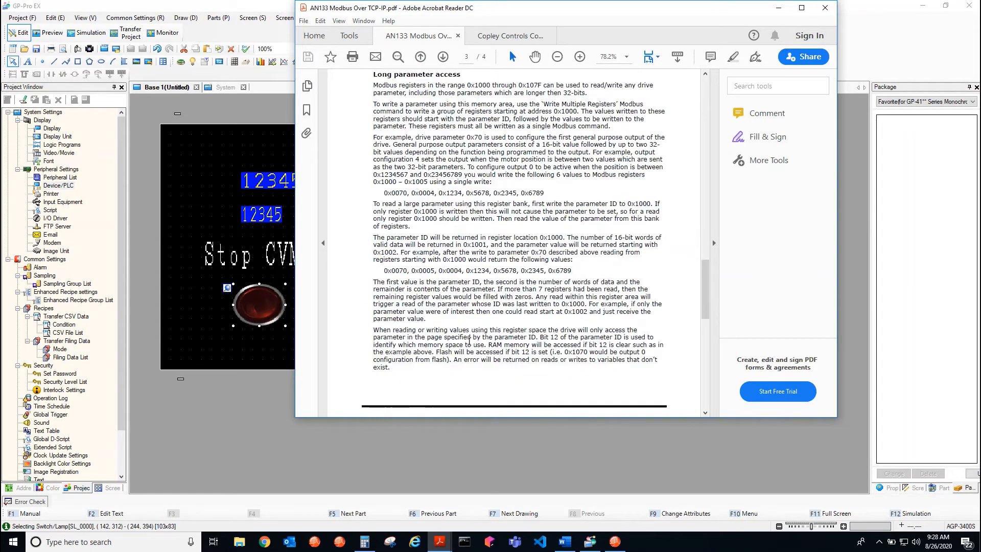
scroll(469, 341, "down", 8)
scroll(468, 341, "down", 4)
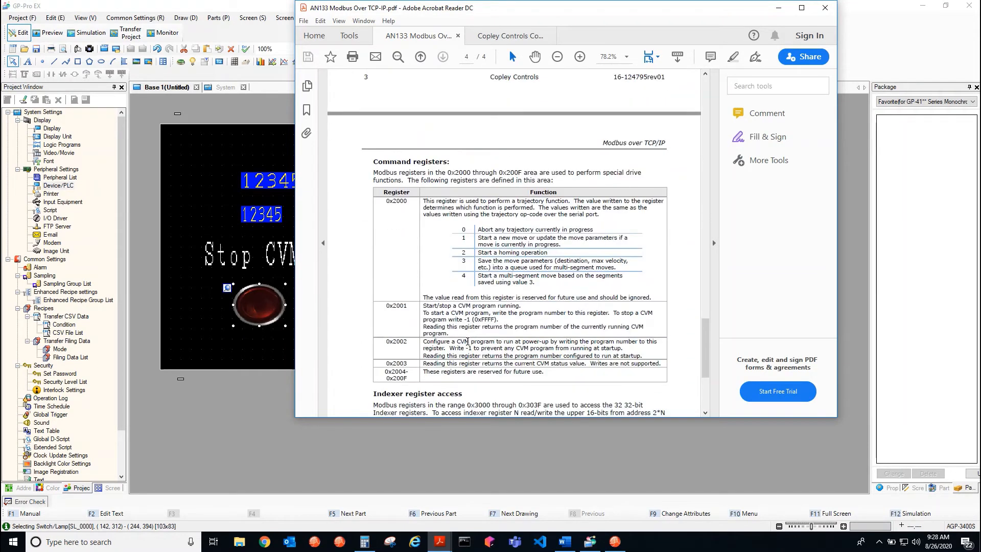
scroll(401, 220, "down", 1)
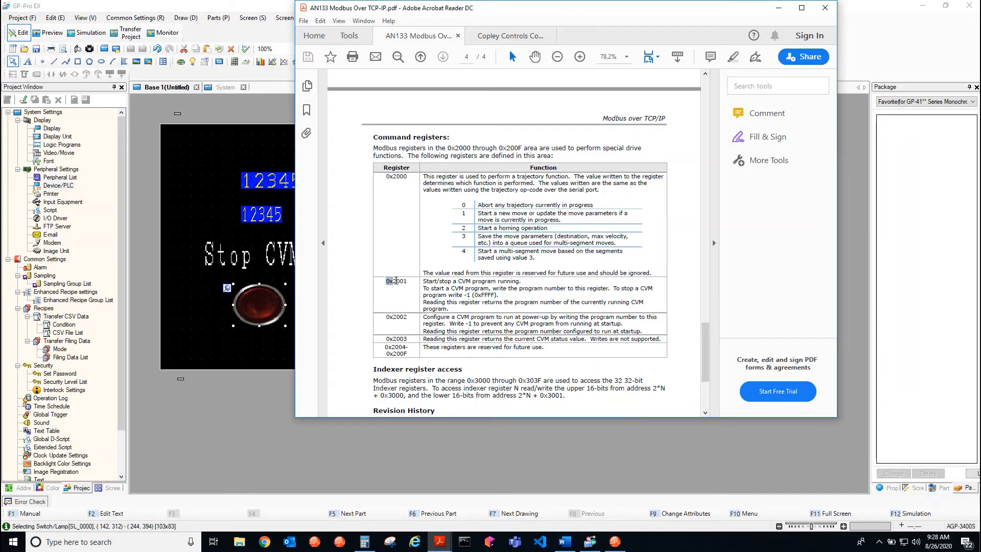
left_click_drag(396, 280, 407, 281)
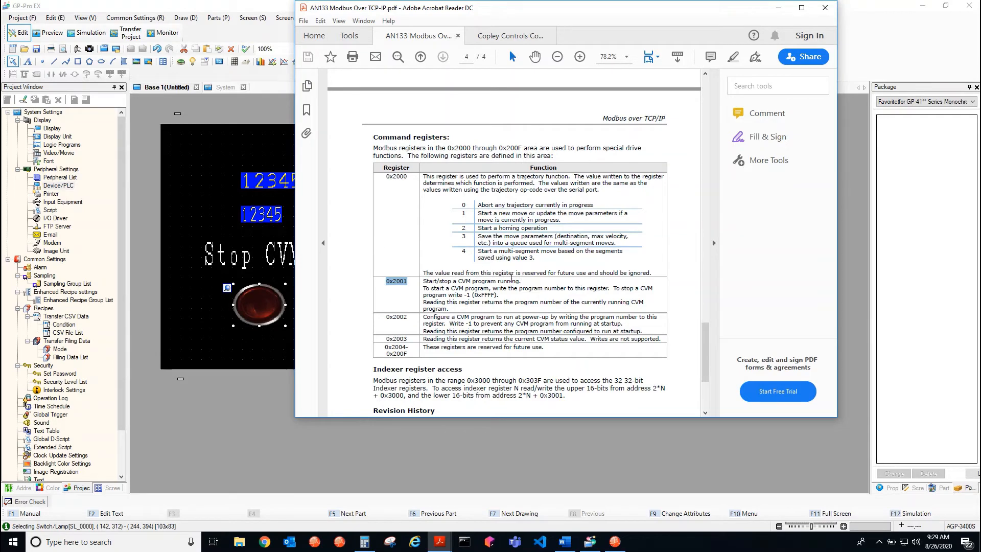
Switch to Calculator and convert the hexadecimal register address 2001 to decimal
left_click(362, 543)
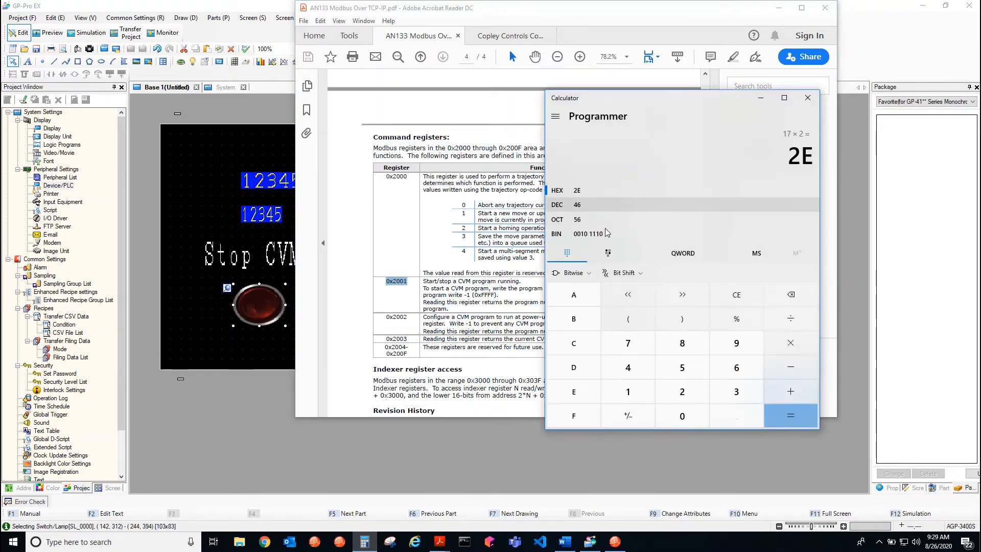
left_click(736, 294)
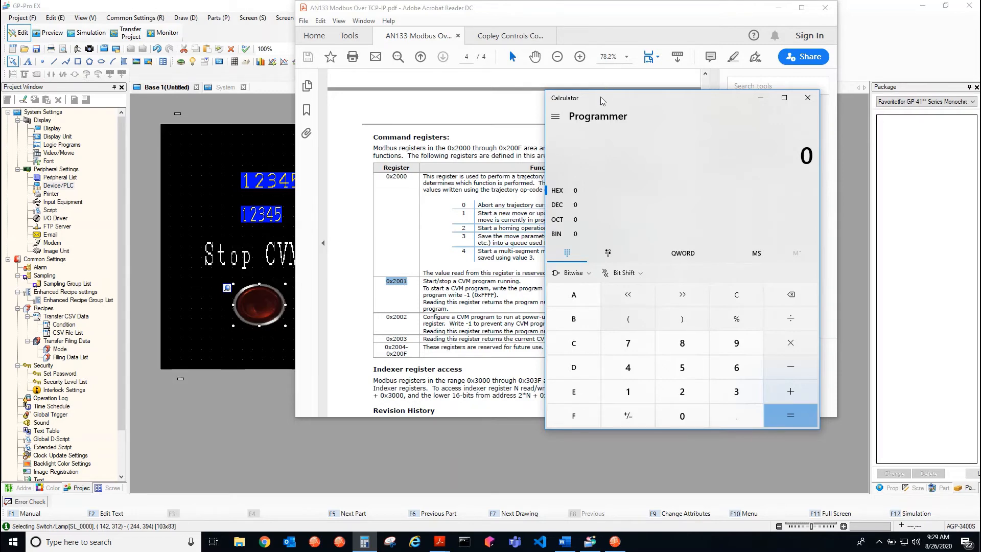
left_click_drag(600, 103, 475, 323)
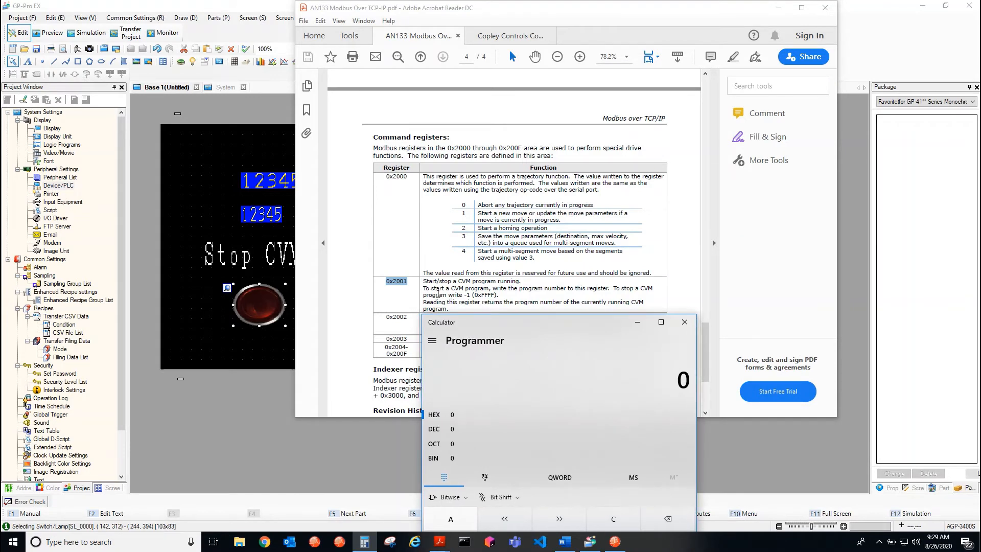
left_click_drag(446, 325, 447, 370)
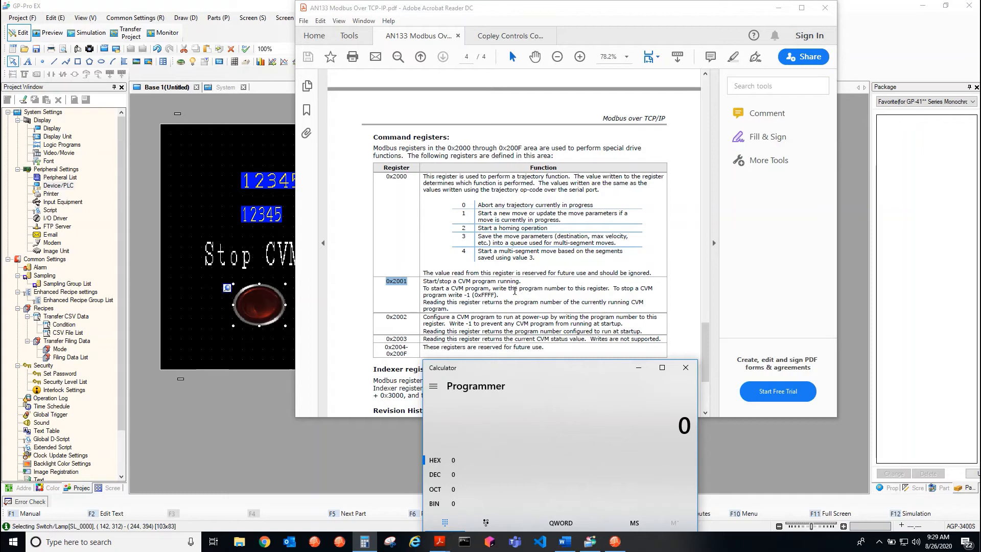
left_click_drag(514, 368, 721, 39)
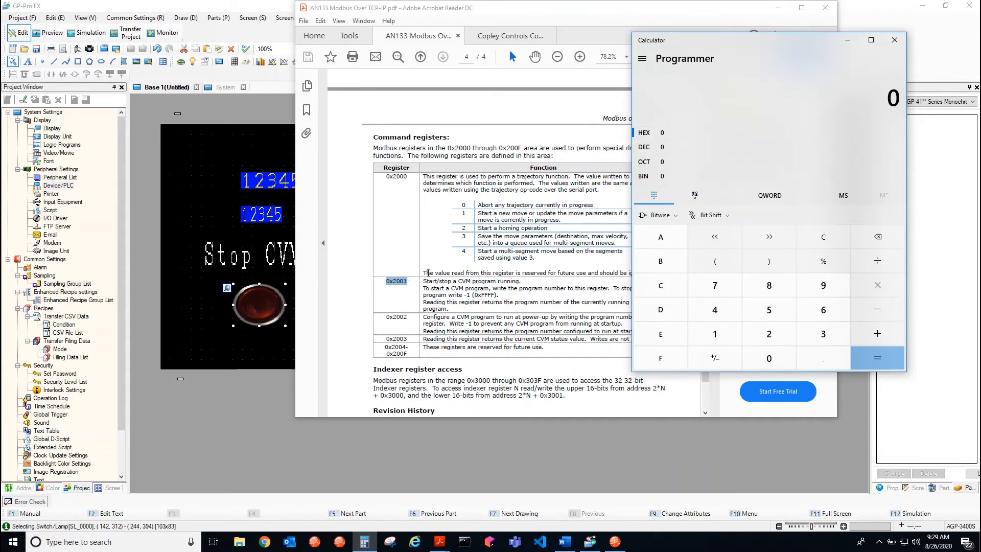
left_click(783, 345)
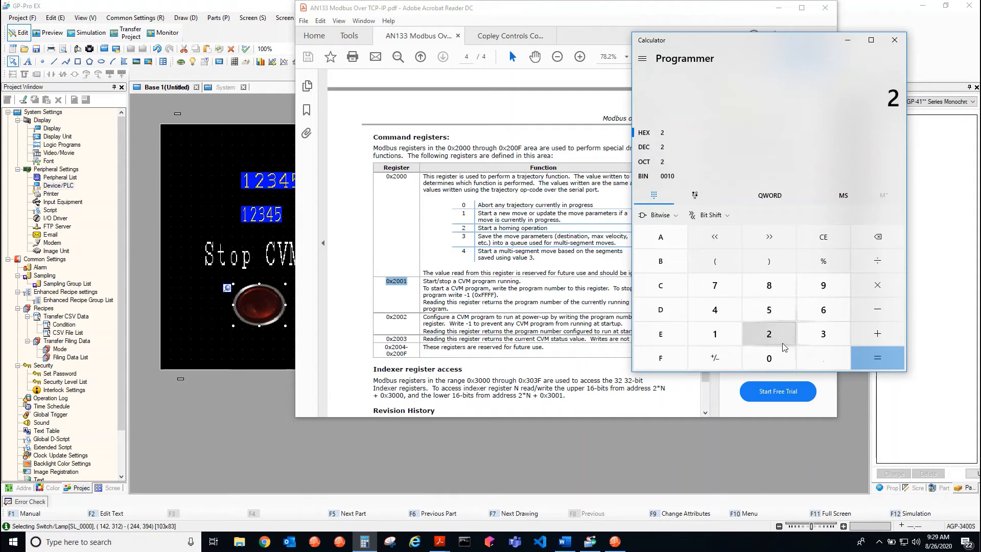
left_click(768, 358)
left_click(769, 358)
left_click(715, 333)
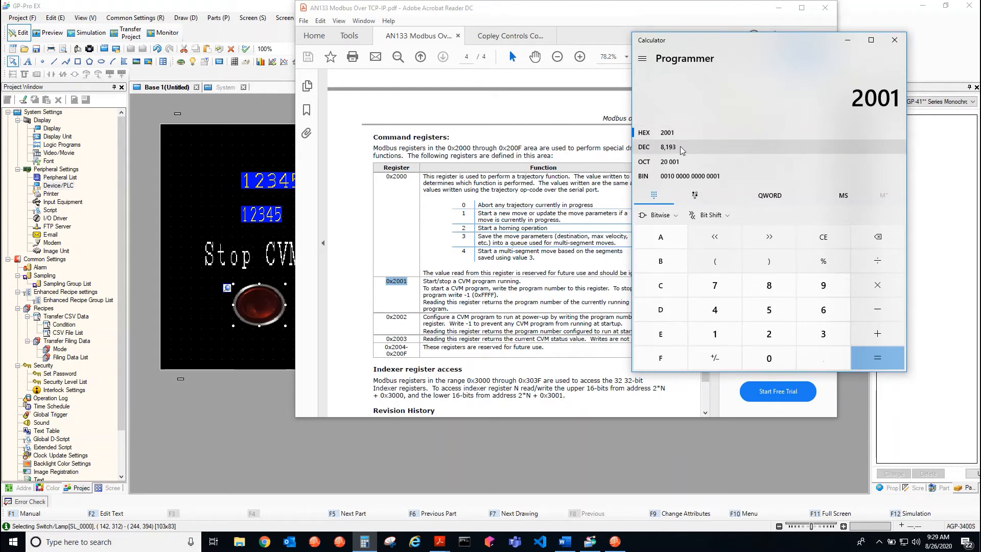
left_click(667, 146)
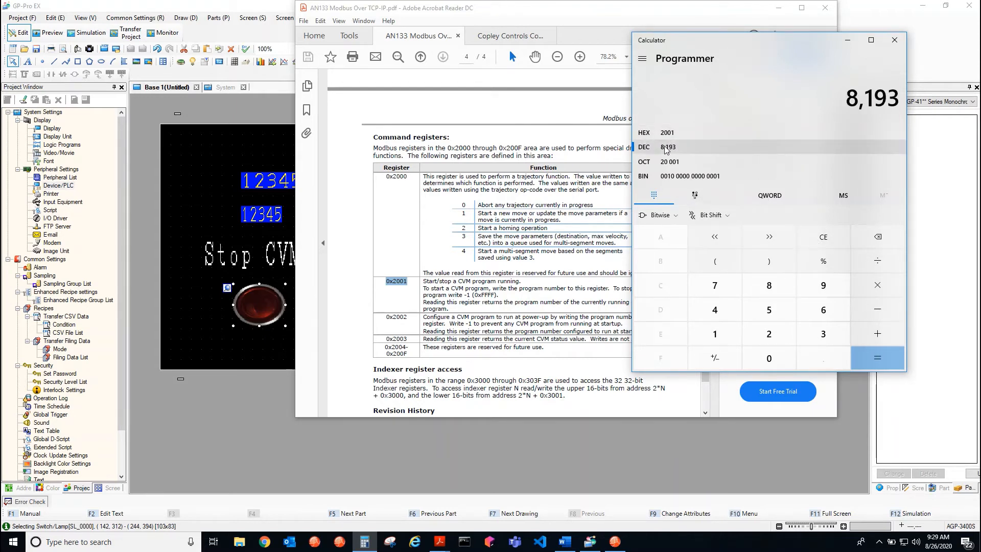
Add 400001 to the decimal register address to calculate the switch's Modbus word address
left_click(886, 334)
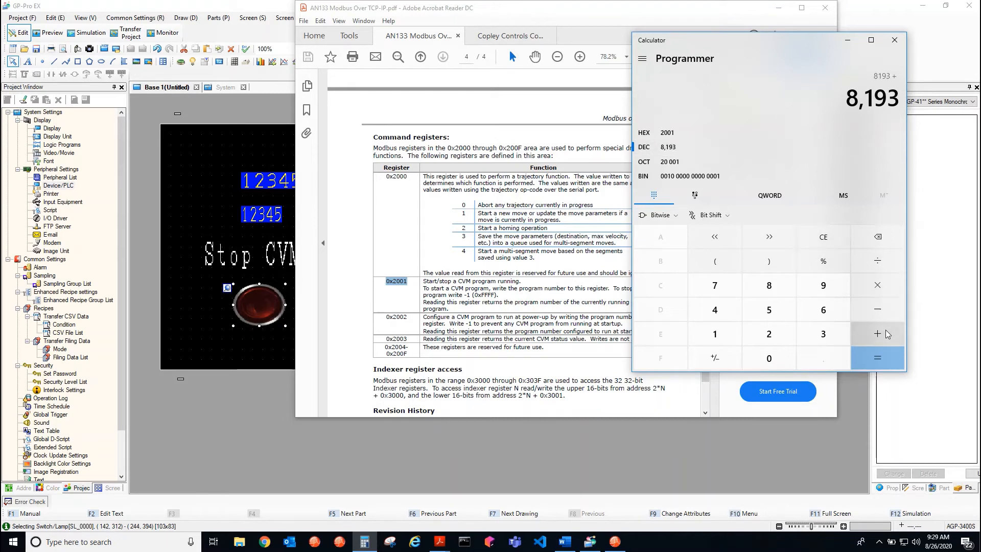
left_click(710, 315)
left_click(771, 364)
left_click(771, 364)
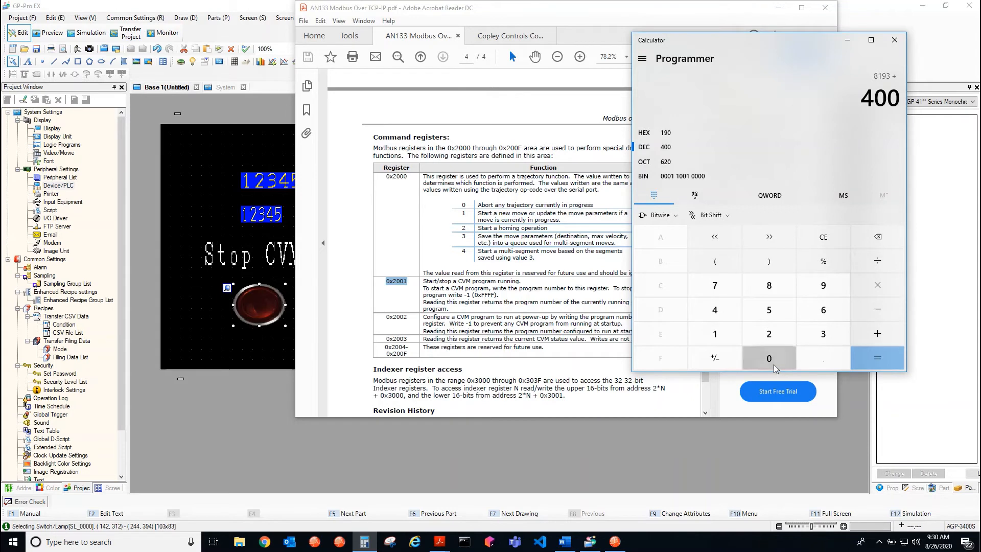
left_click(771, 364)
left_click(771, 363)
left_click(769, 360)
left_click(735, 343)
left_click(876, 358)
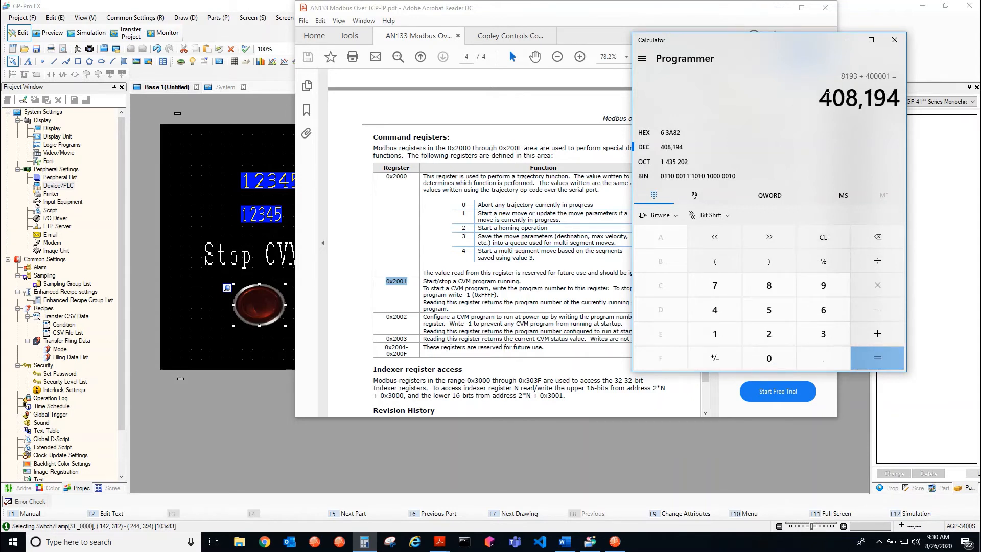
Highlight the calculated word address in Calculator and switch back to the red switch's settings in GP-Pro EX
left_click_drag(823, 101, 898, 104)
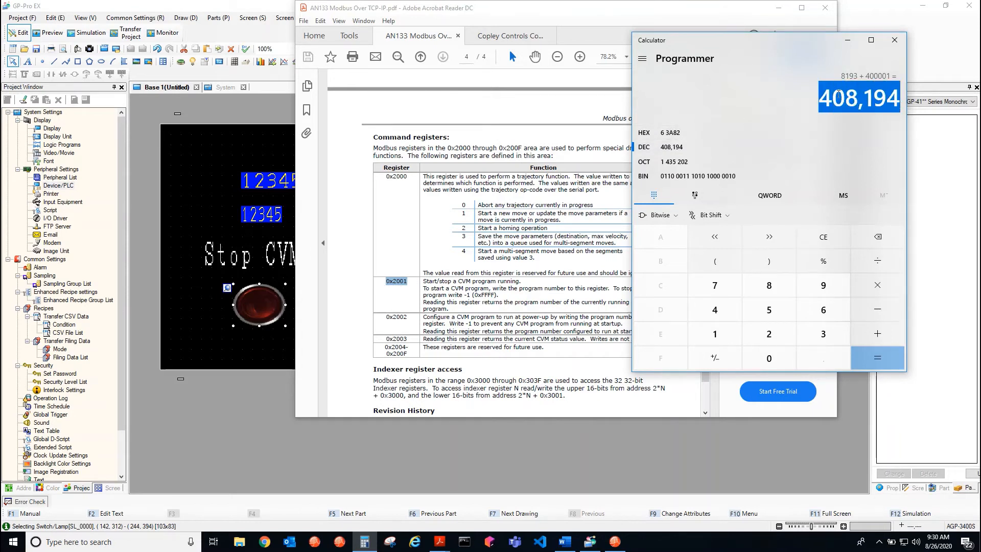
left_click(235, 216)
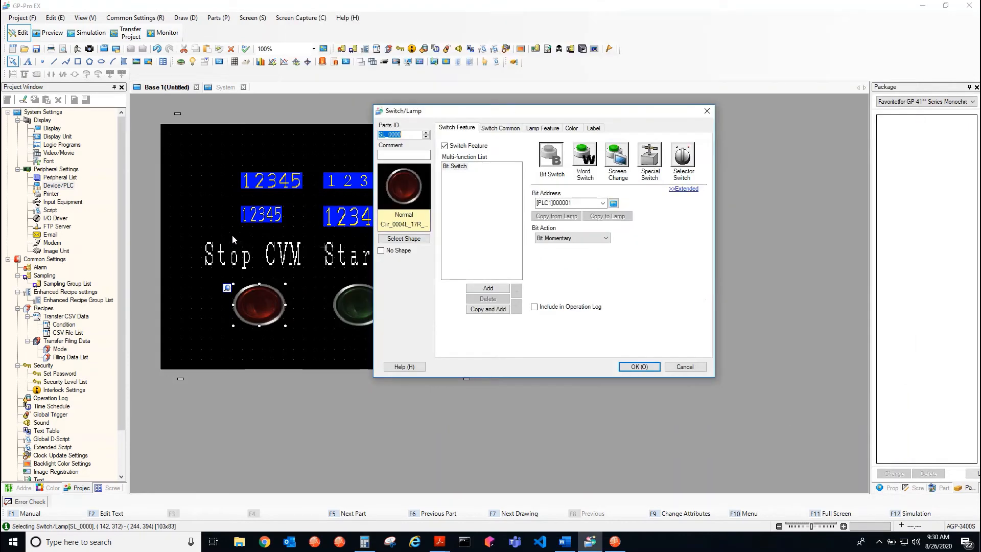
left_click(613, 204)
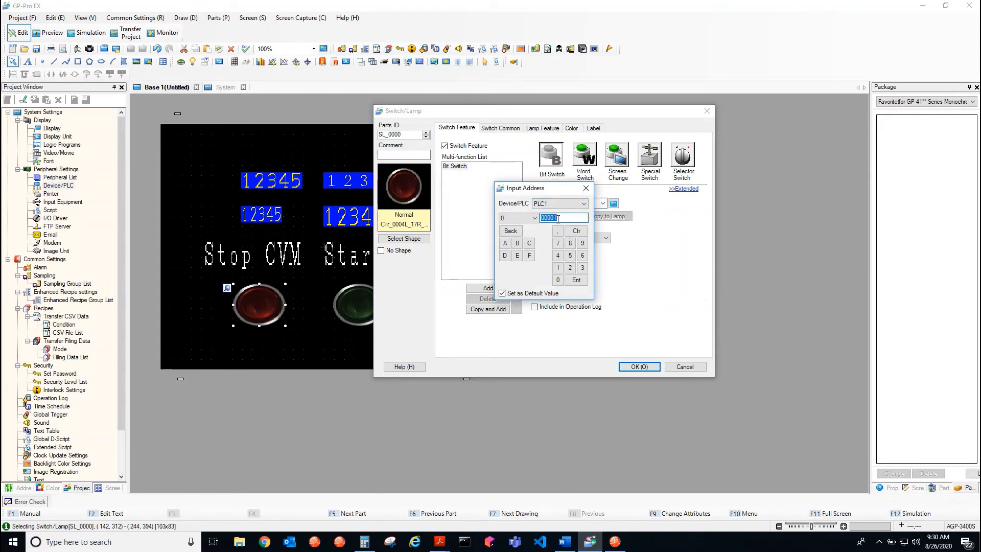
left_click(534, 218)
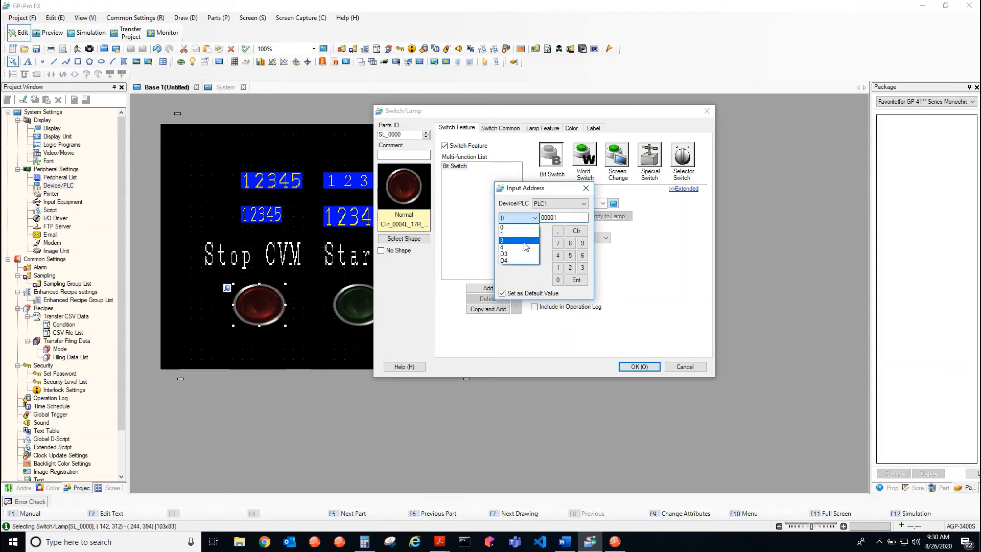
left_click(525, 245)
double_click(565, 218)
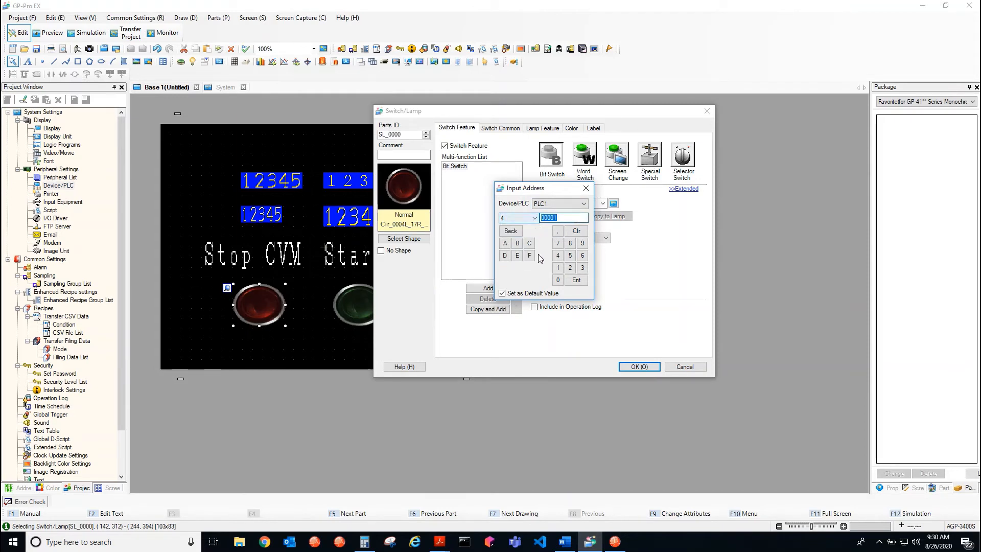
left_click(586, 189)
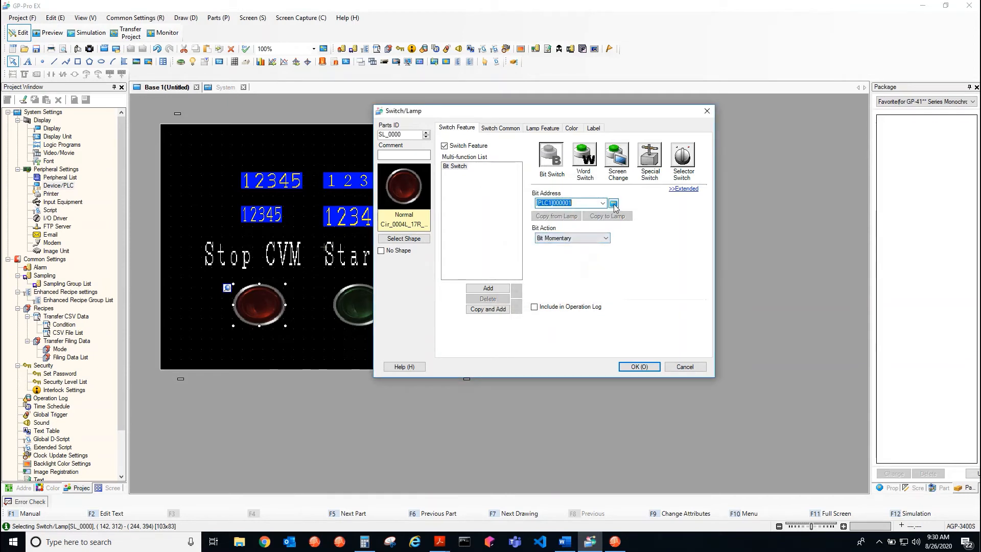
left_click(587, 238)
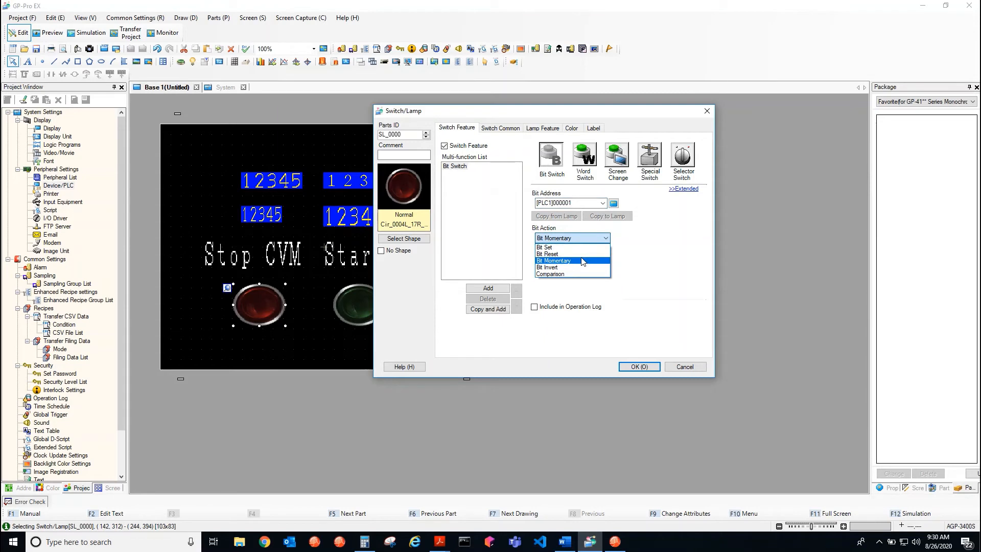
left_click(533, 224)
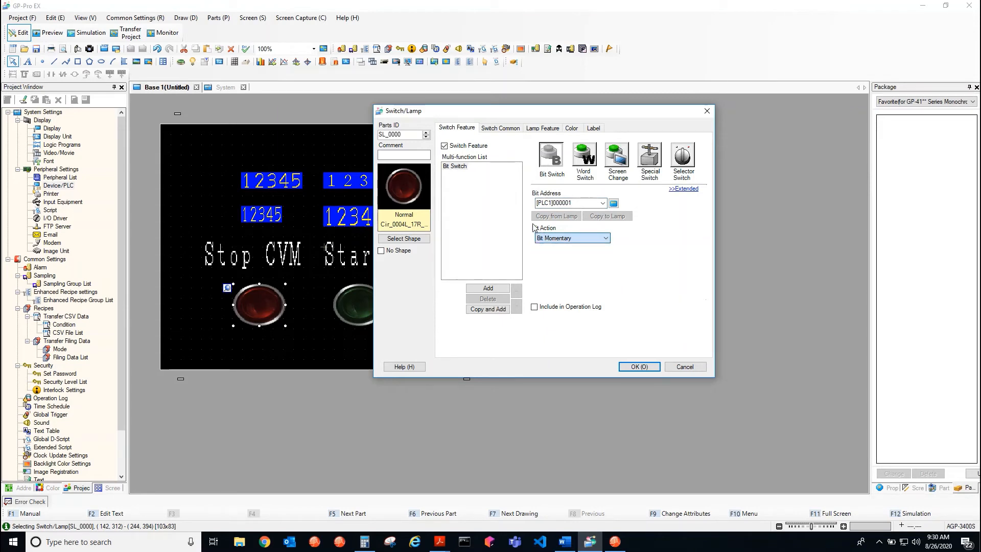
Make the red Stop CVM switch a Word Switch that writes the constant FFFF with the Hex data type
left_click(584, 163)
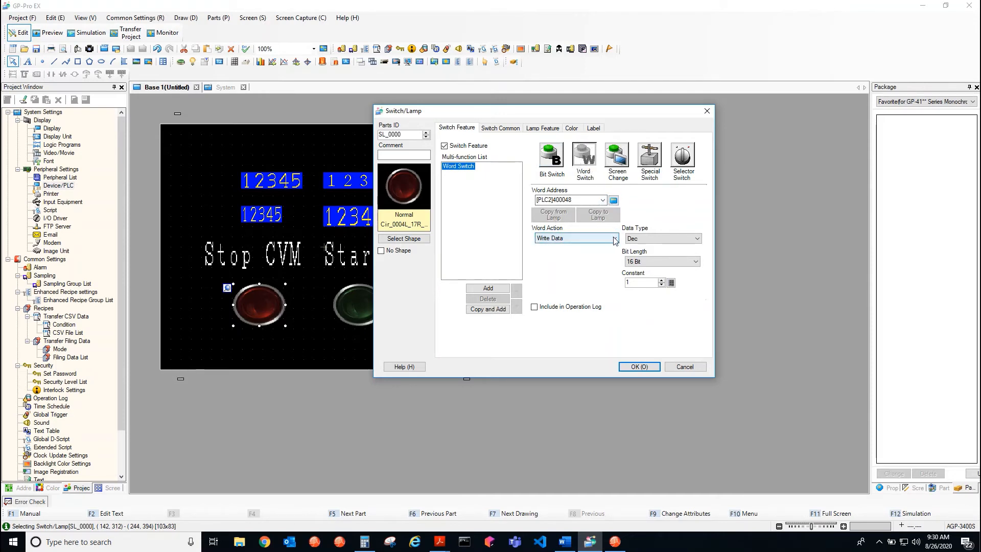
left_click(630, 240)
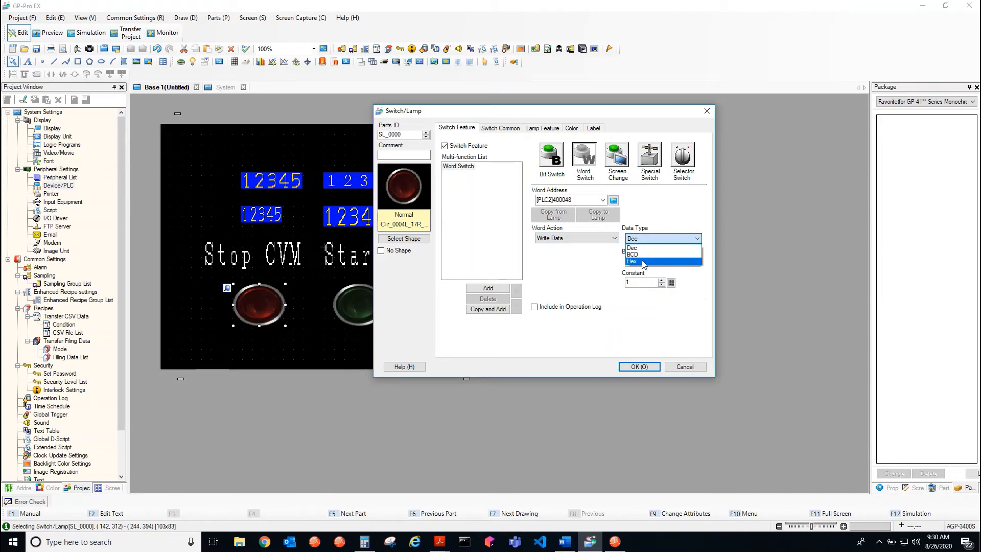
left_click(642, 262)
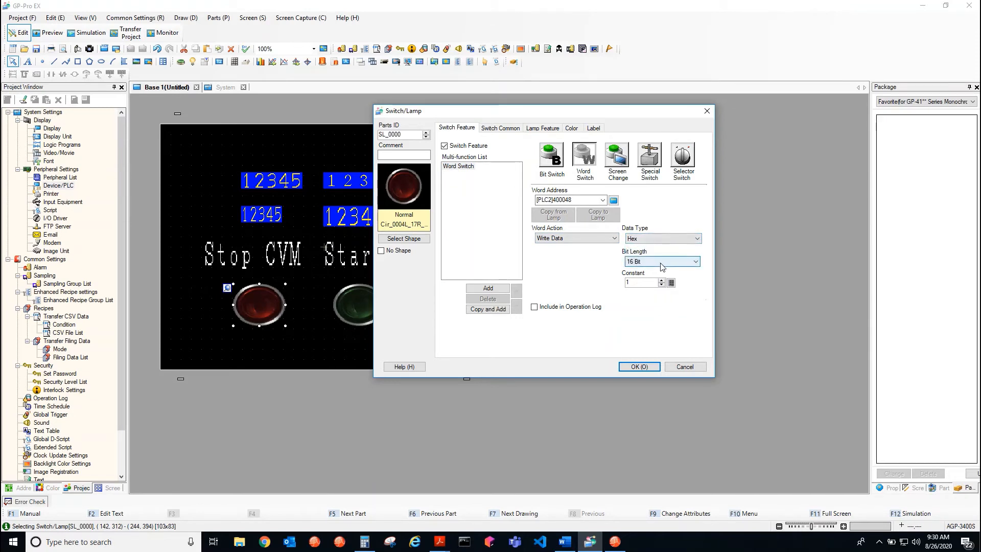
double_click(642, 282)
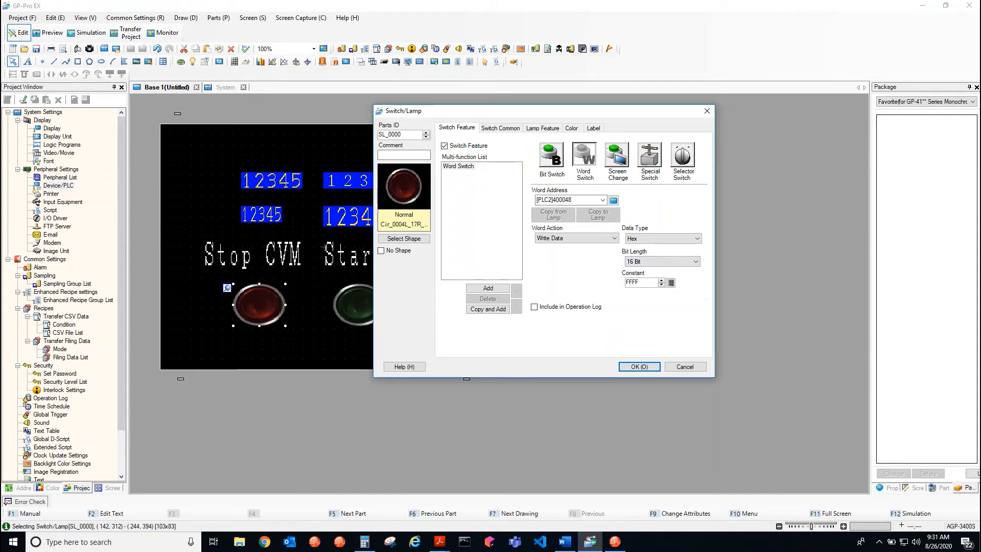
Set the red switch's word address to 408194 on PLC1 and accept the switch settings
left_click(614, 201)
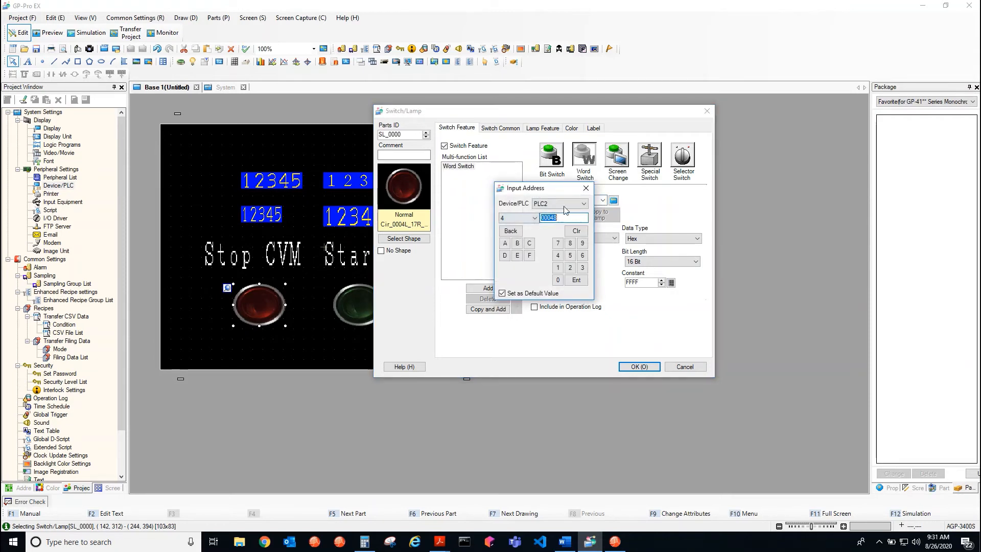
left_click(564, 204)
left_click(537, 213)
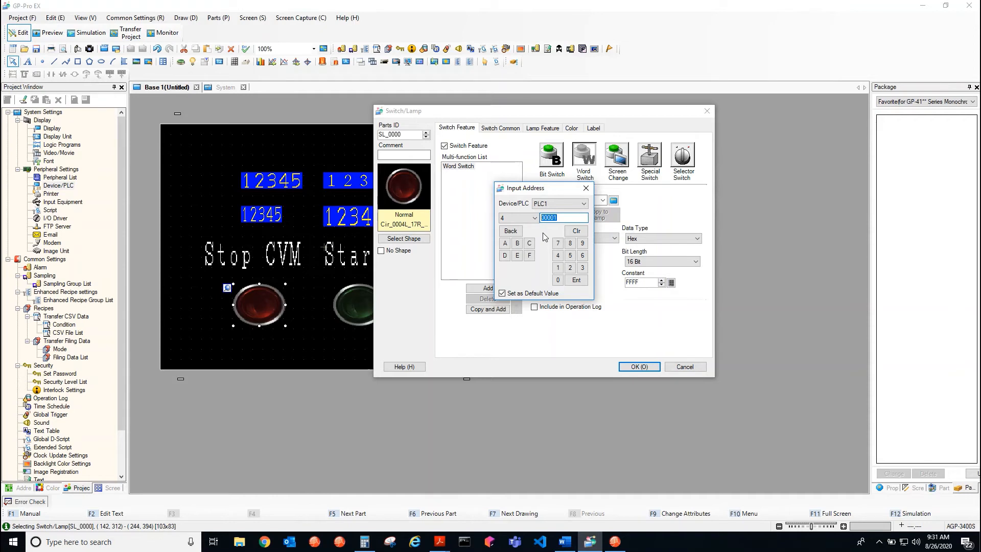
type("0")
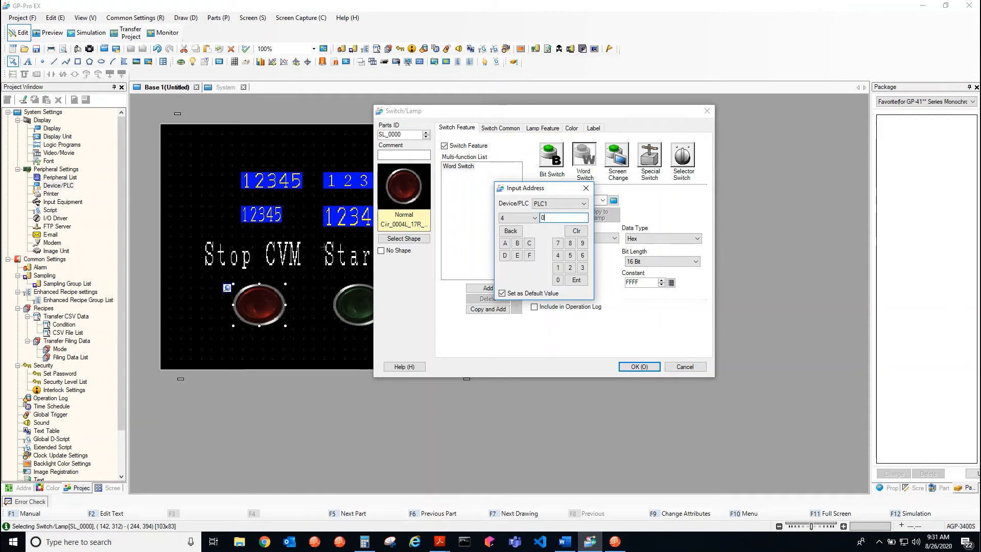
type("8194")
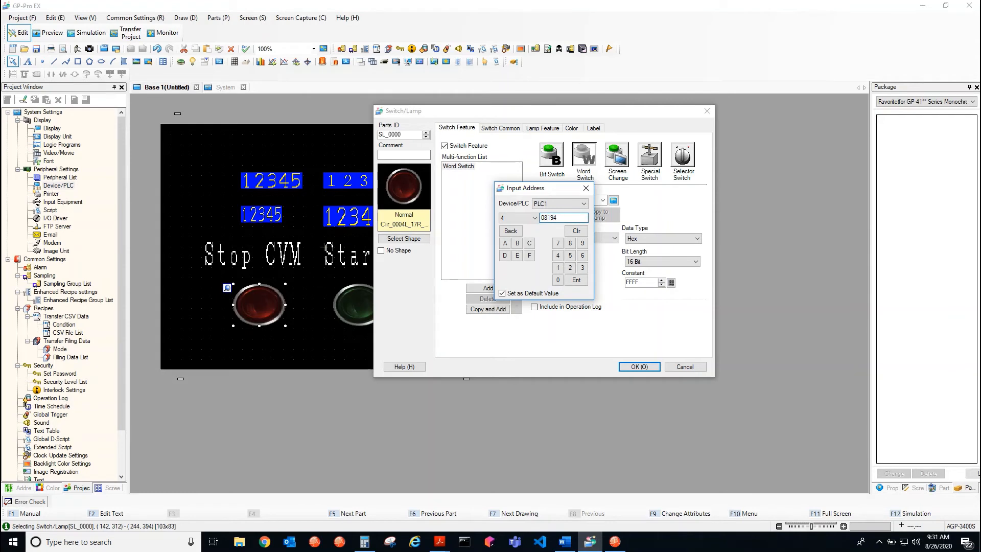
left_click(577, 281)
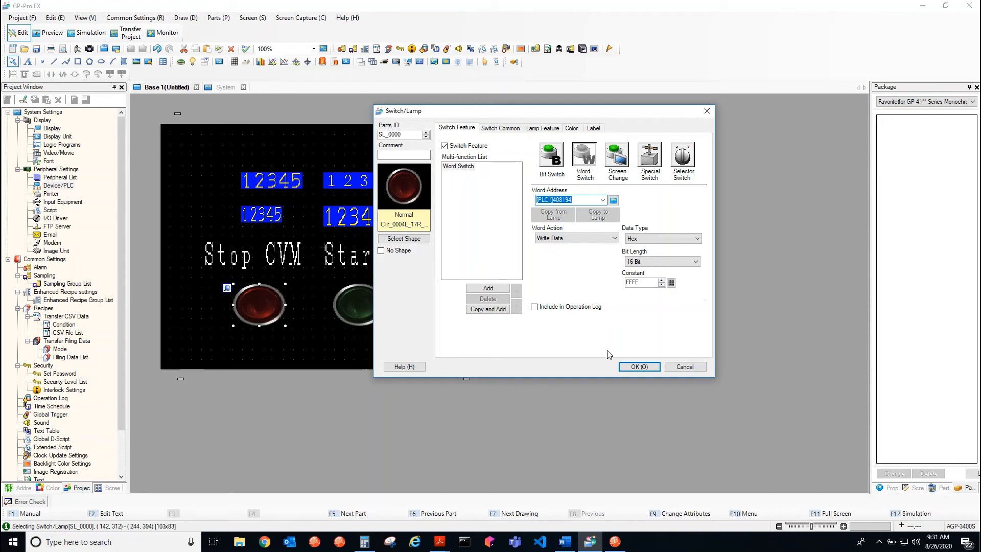
left_click(638, 367)
Configure the green Start CVM switch as a Word Switch writing the constant 0 with the Hex data type
left_click(352, 307)
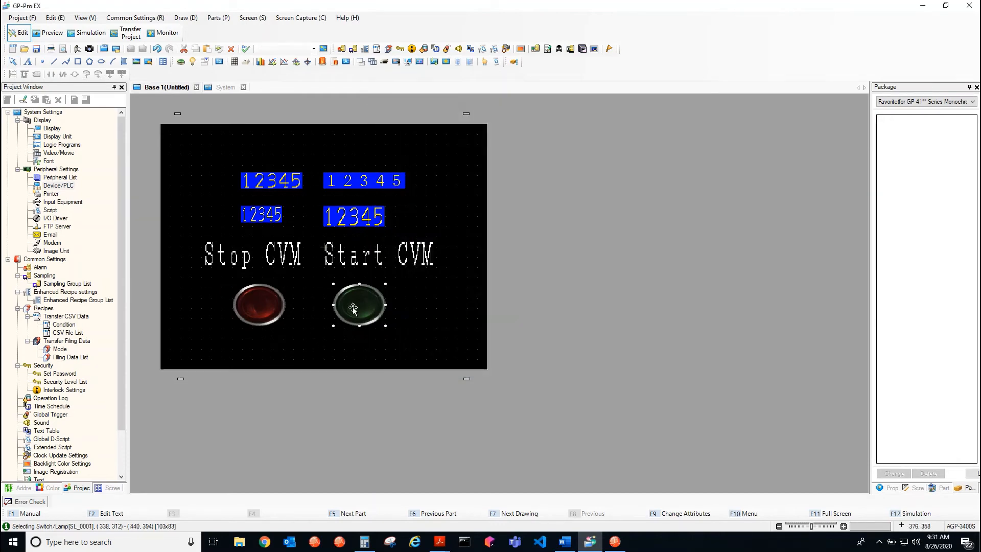
double_click(354, 308)
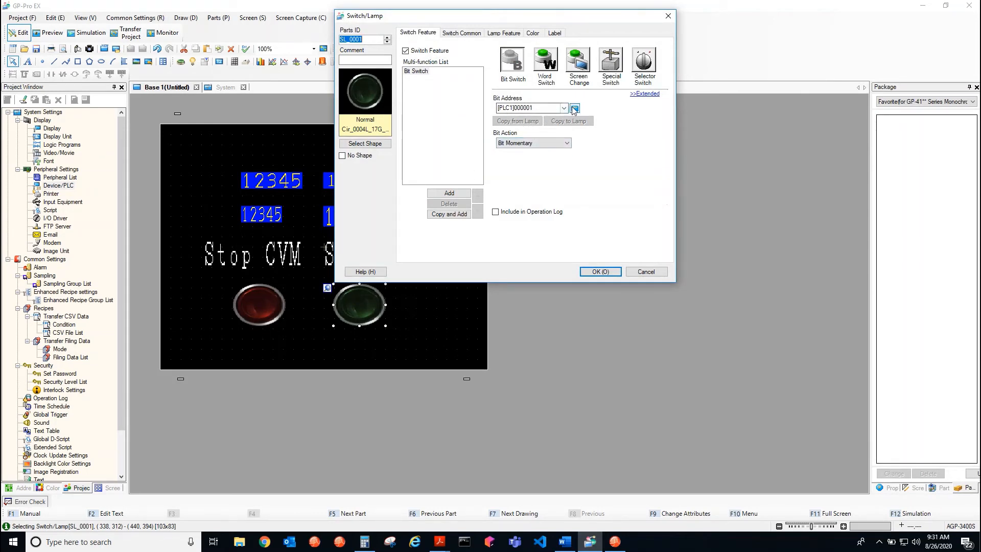
left_click(545, 60)
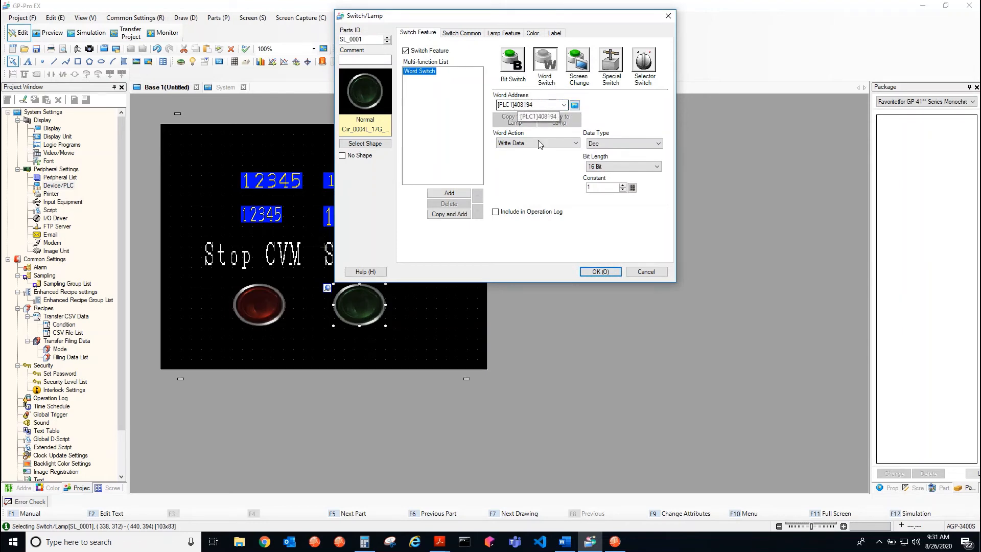
left_click_drag(602, 188, 576, 189)
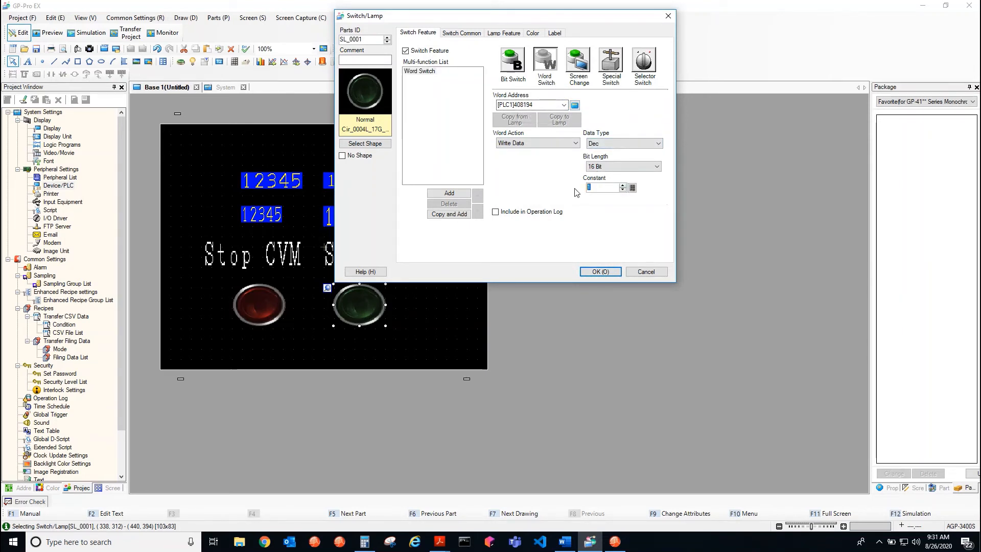
type("0")
left_click(628, 145)
left_click(613, 158)
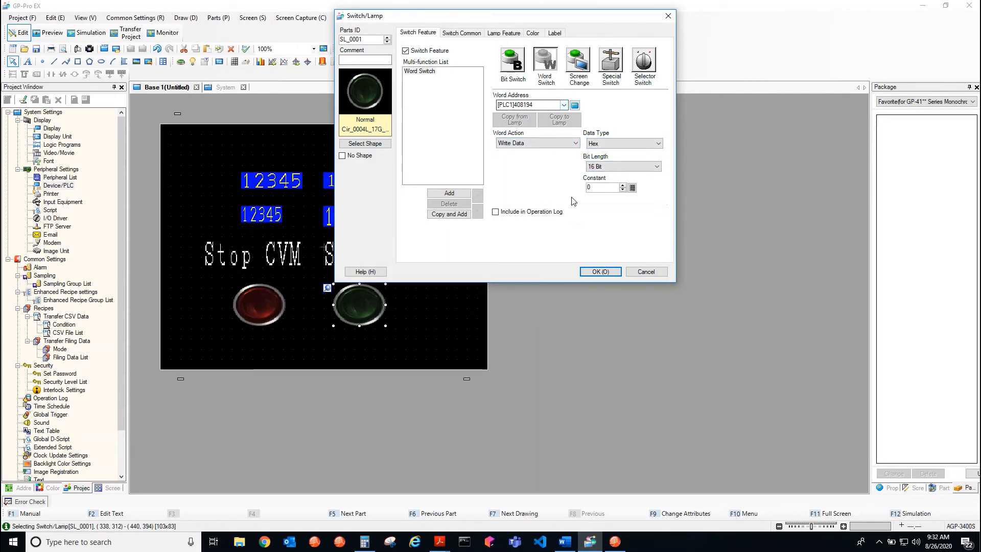
left_click(599, 272)
Check the Device/PLC communication settings of both PLCs and return to the Base 1 screen
left_click(205, 164)
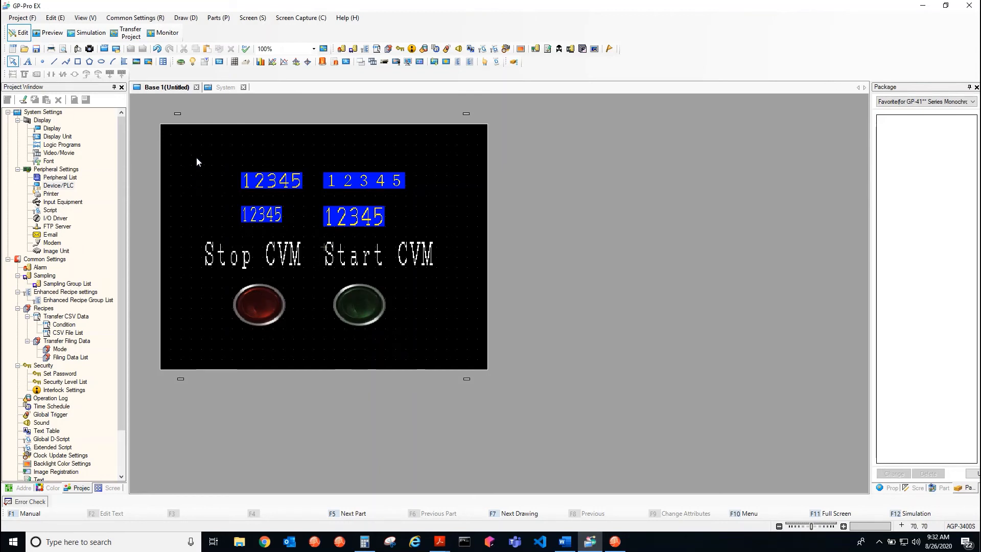
left_click(223, 88)
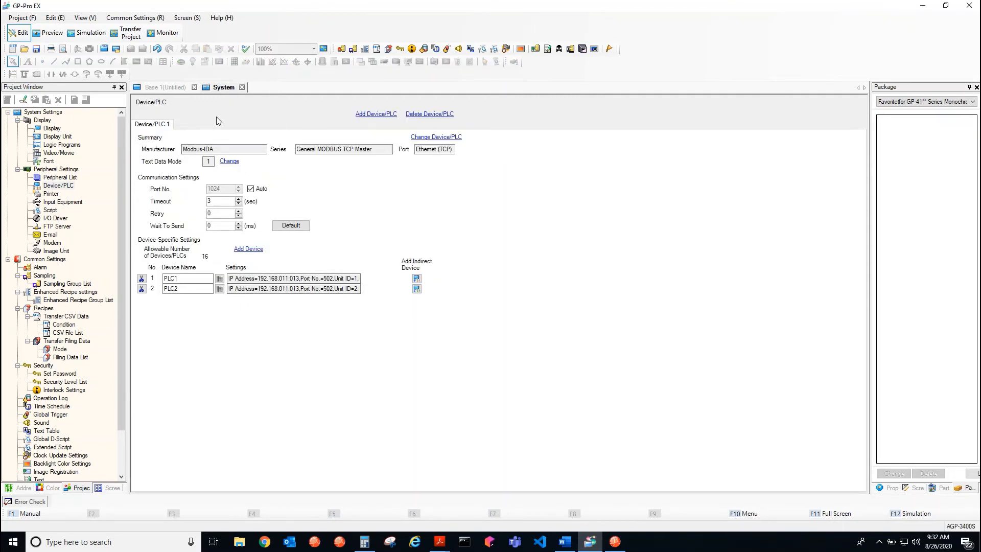
left_click(173, 90)
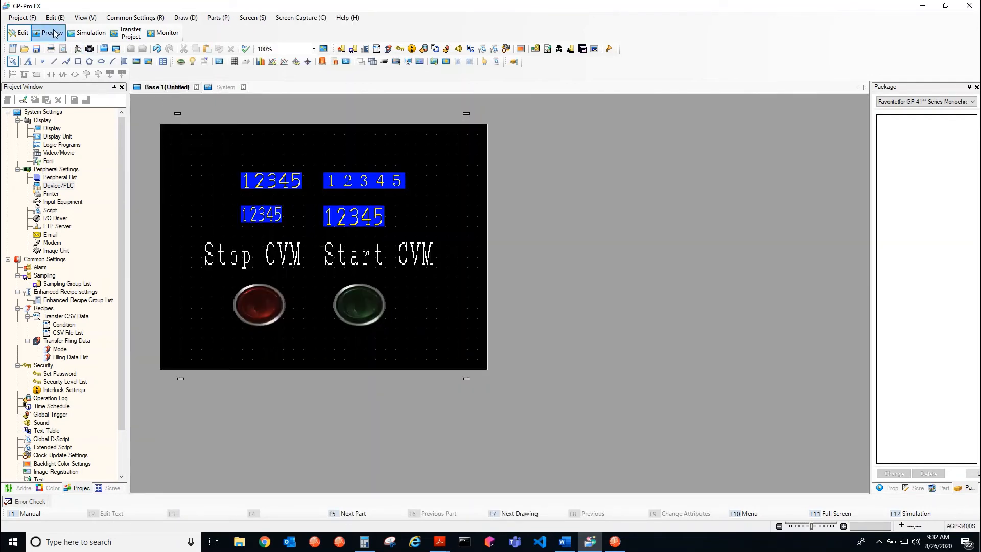
Save the project in the Database folder as 8-25-2020-project1.prx
left_click(21, 17)
left_click(23, 55)
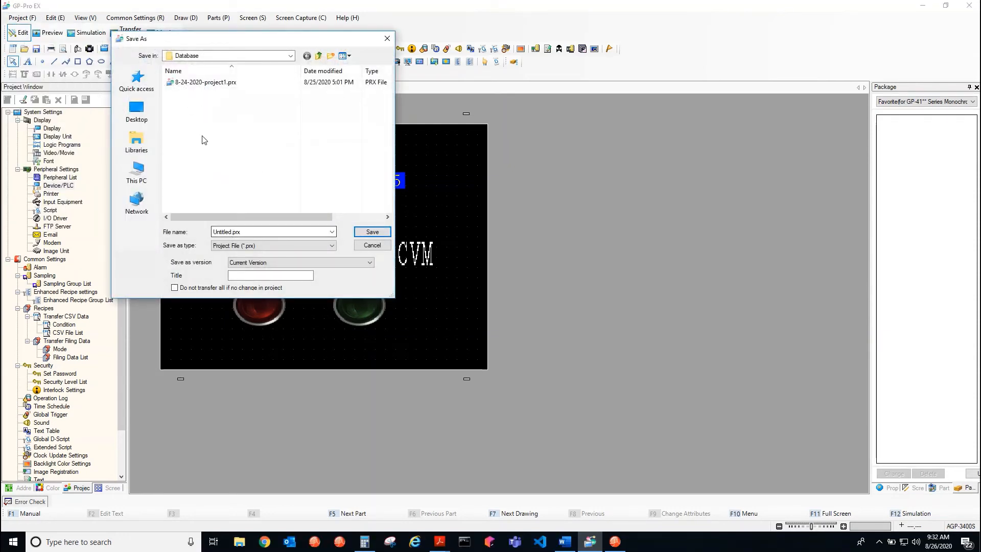
left_click(204, 82)
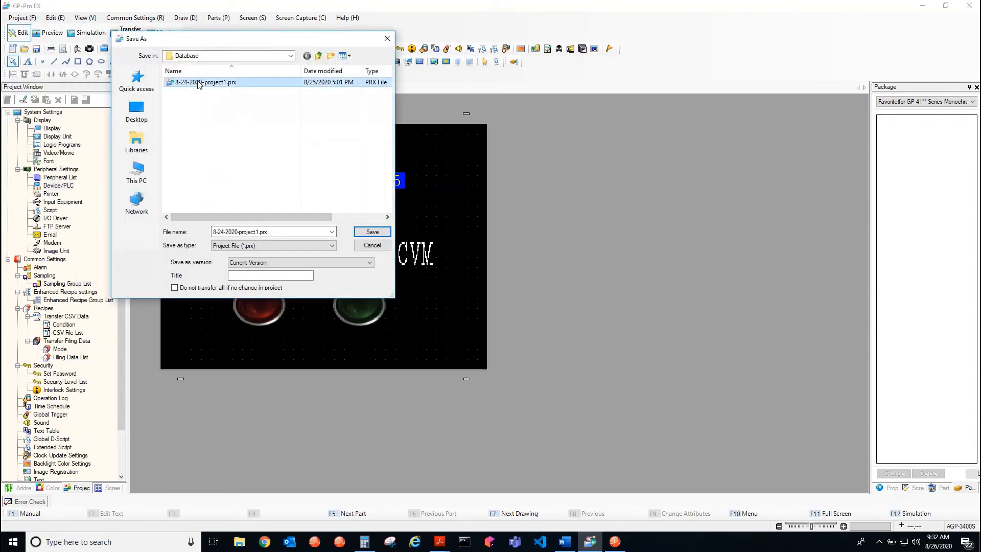
double_click(223, 231)
left_click(223, 231)
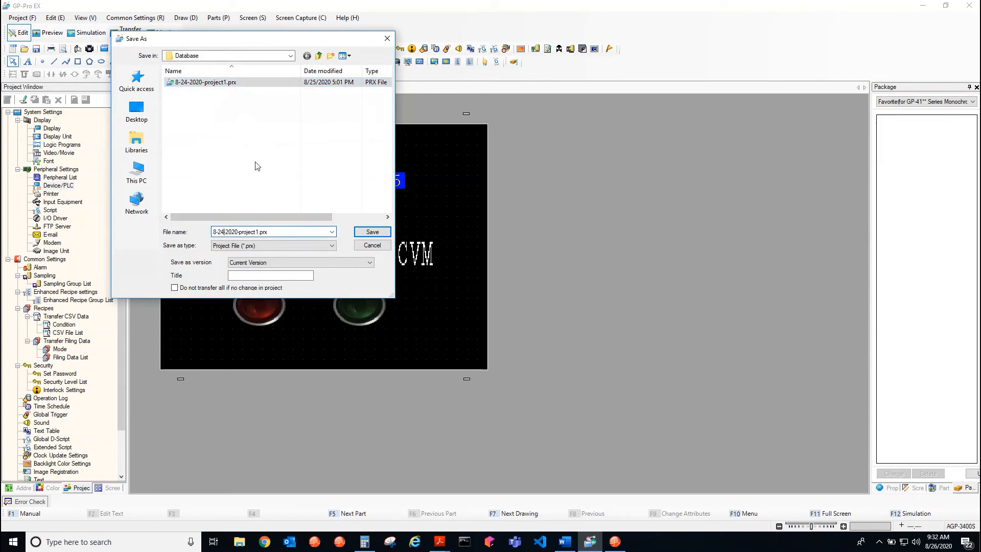
key("BackSpace")
type("5")
left_click(367, 232)
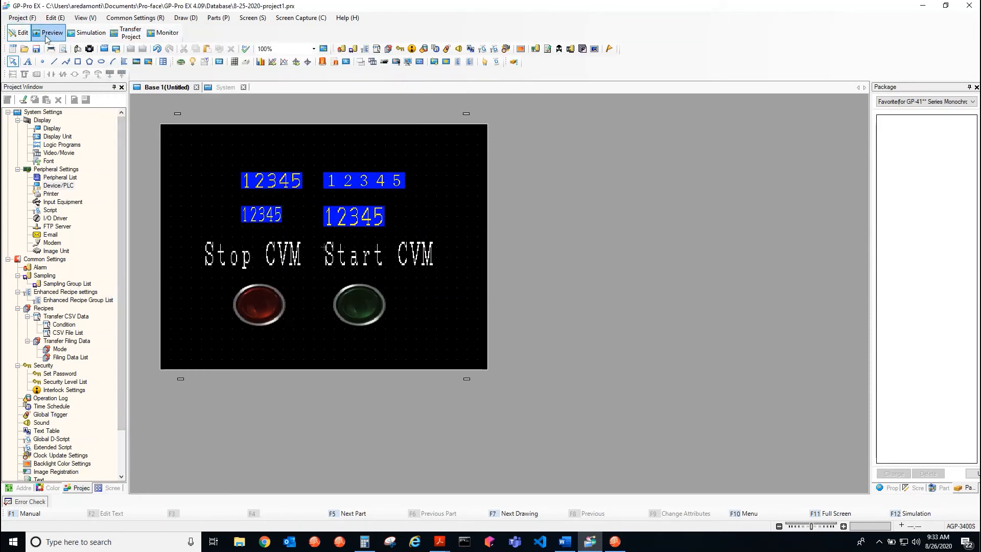
Open the Transfer Tool for the saved project and close Calculator
left_click(129, 33)
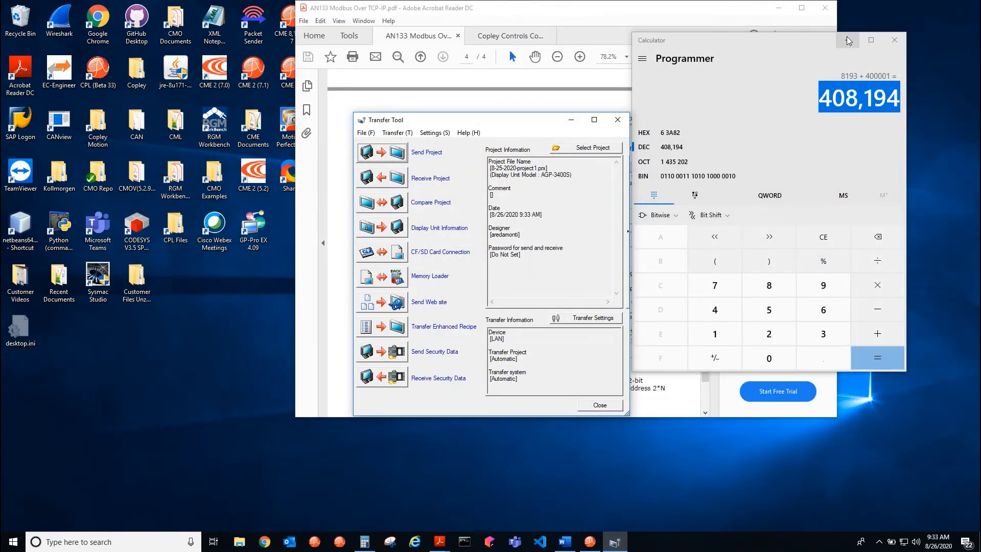
left_click(893, 43)
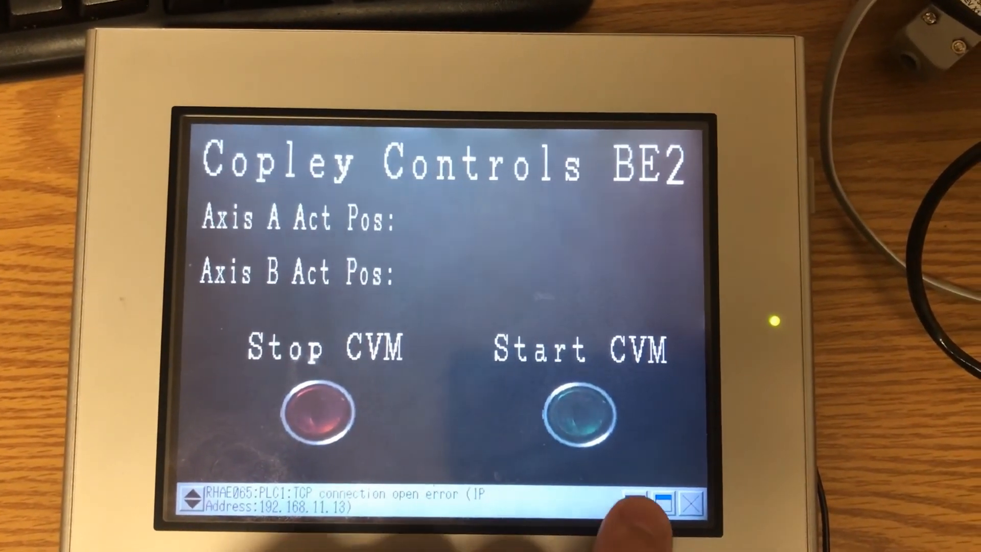
left_click(638, 508)
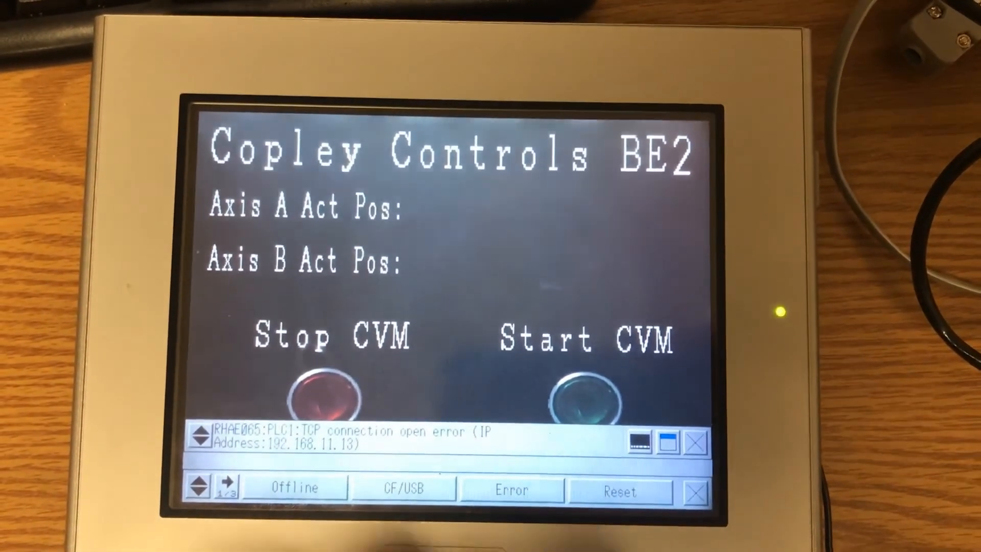
left_click(294, 488)
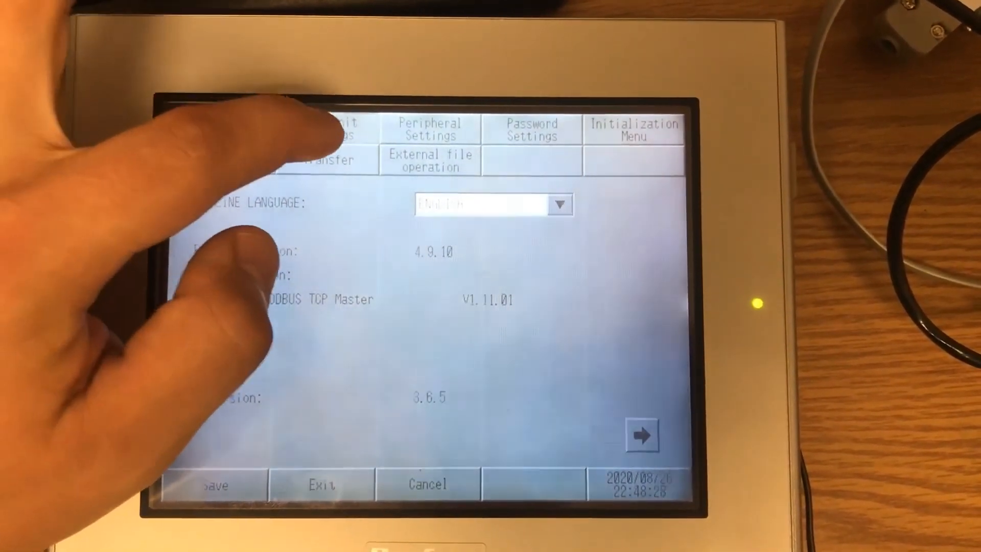
left_click(327, 131)
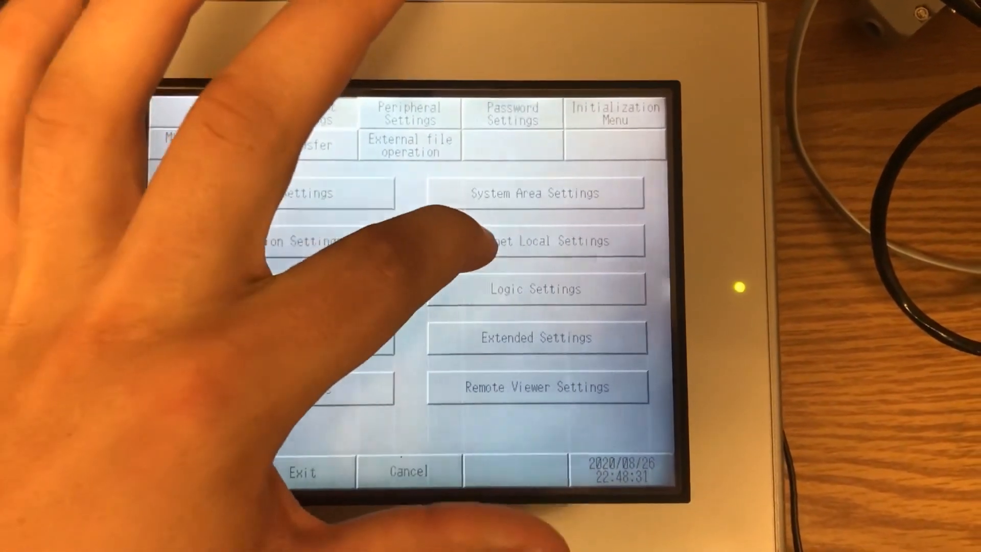
left_click(452, 246)
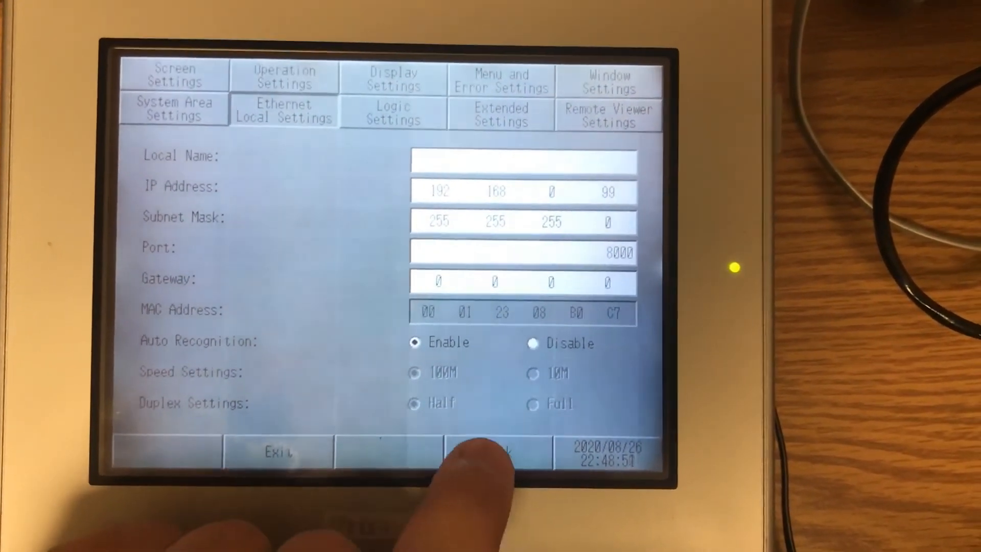
left_click(480, 449)
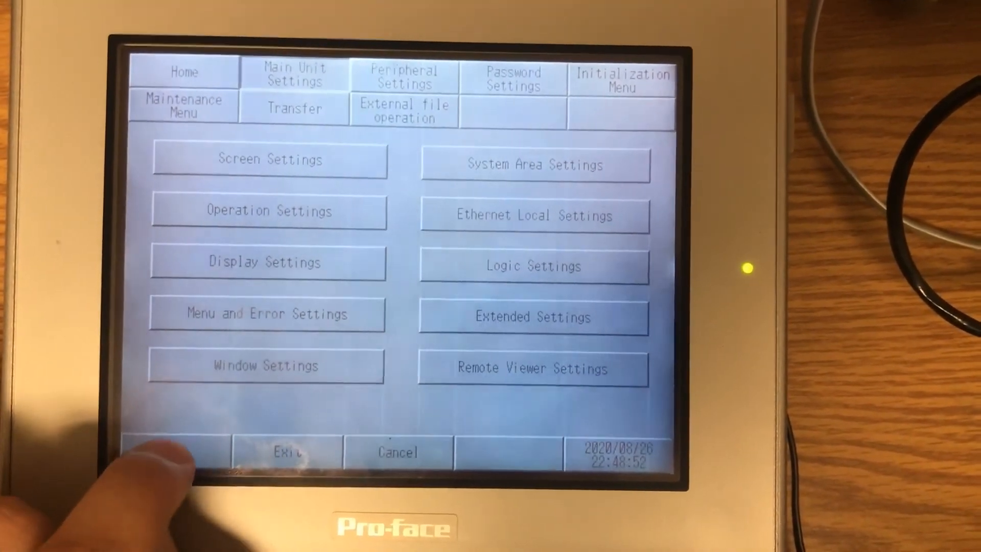
left_click(279, 451)
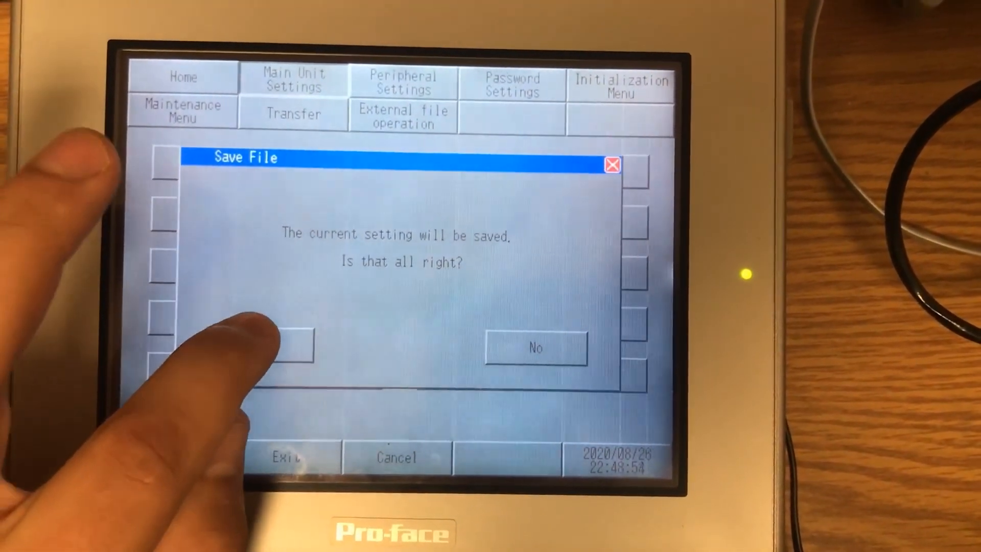
left_click(268, 335)
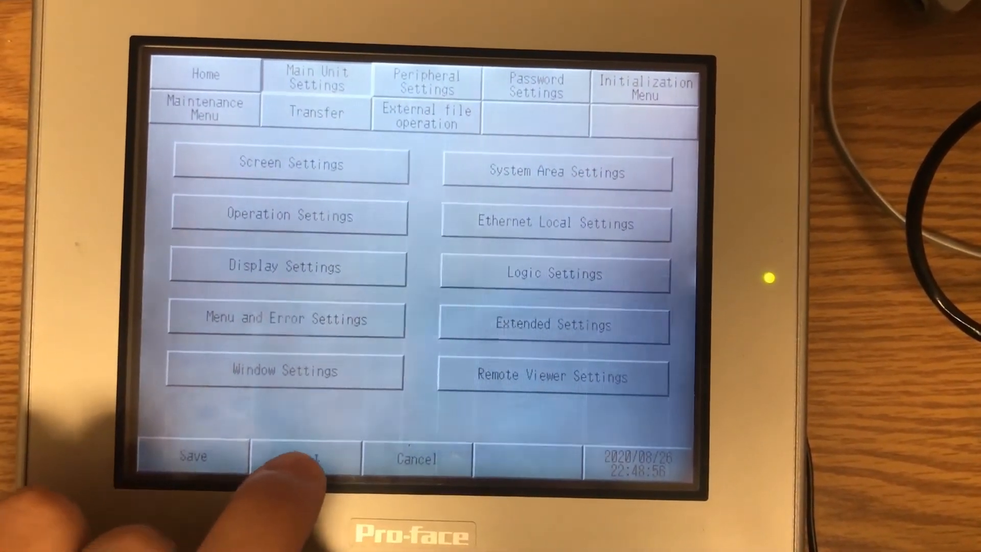
left_click(291, 458)
left_click(282, 338)
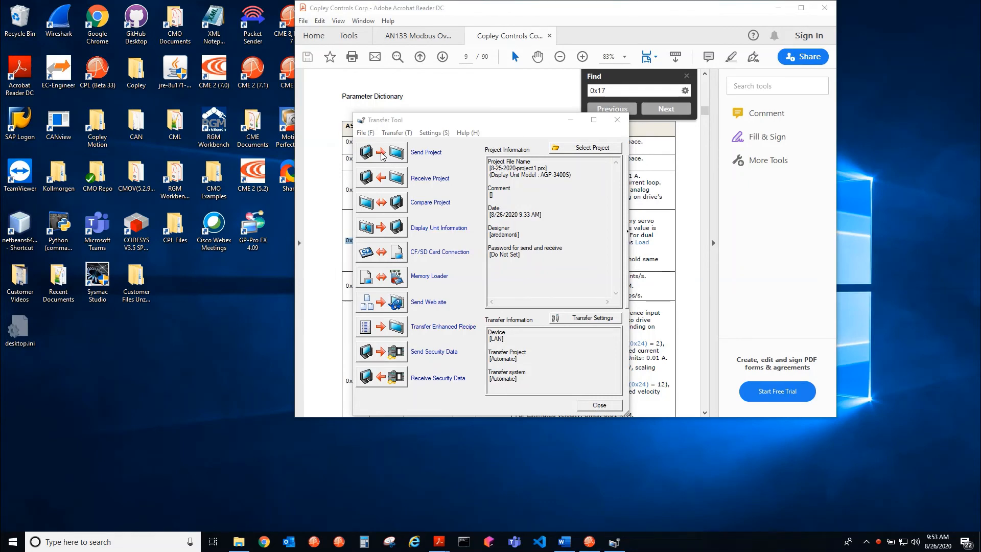
Switch to Command Prompt, list the computer's full network configuration with ipconfig /all, and minimize the window
left_click(466, 542)
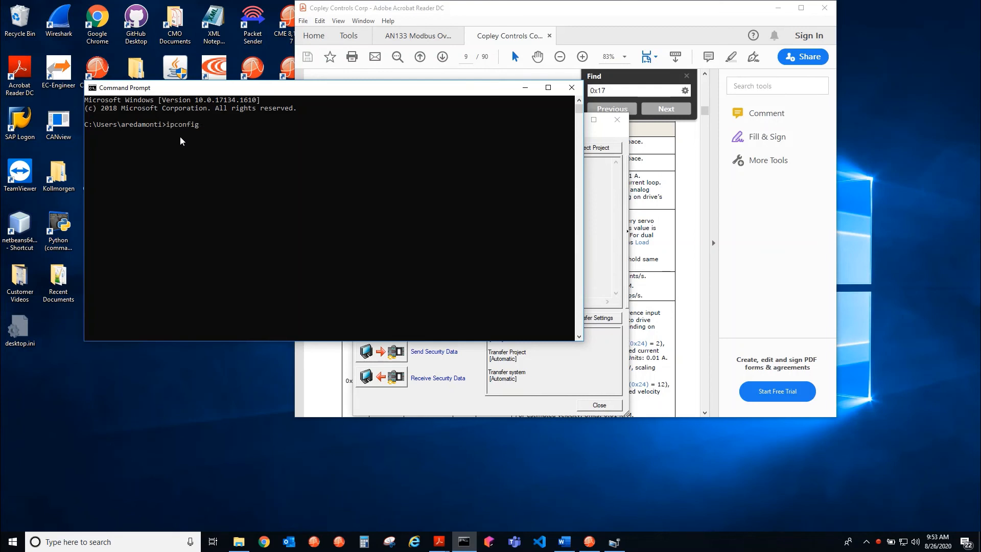
type("/all")
key("Return")
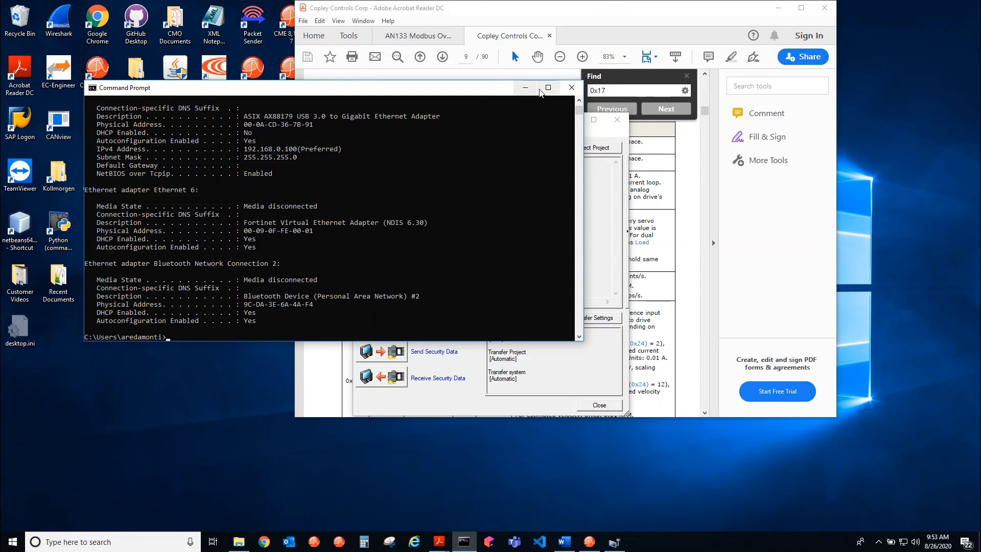
left_click(524, 87)
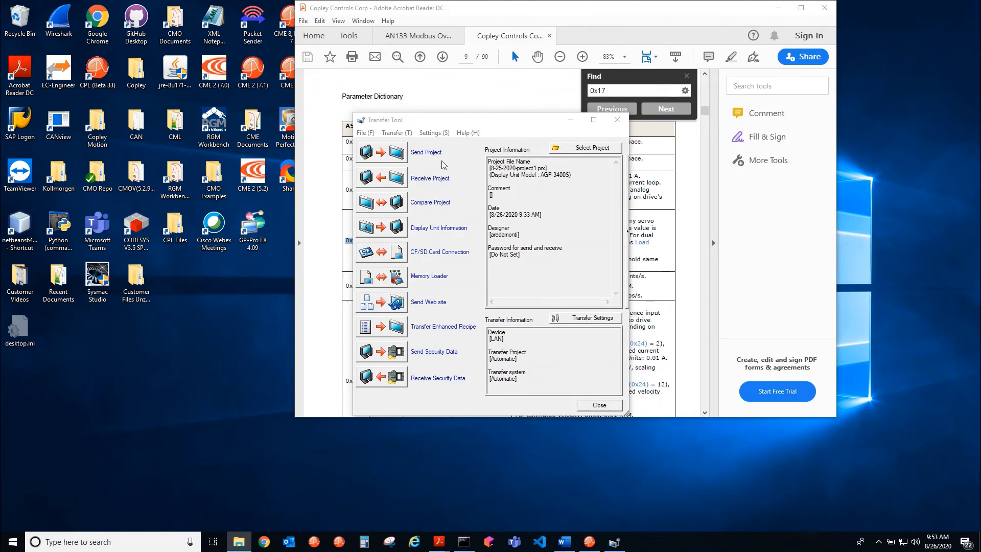
Review the Transfer Tool's communication port, transfer project and transfer system settings, and accept them
left_click(393, 133)
mouse_move(423, 133)
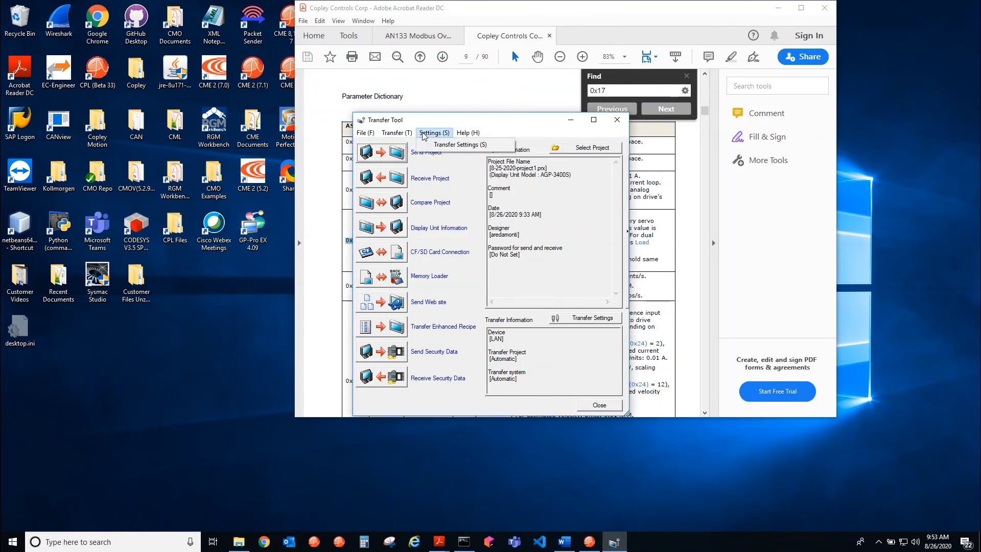
left_click(458, 145)
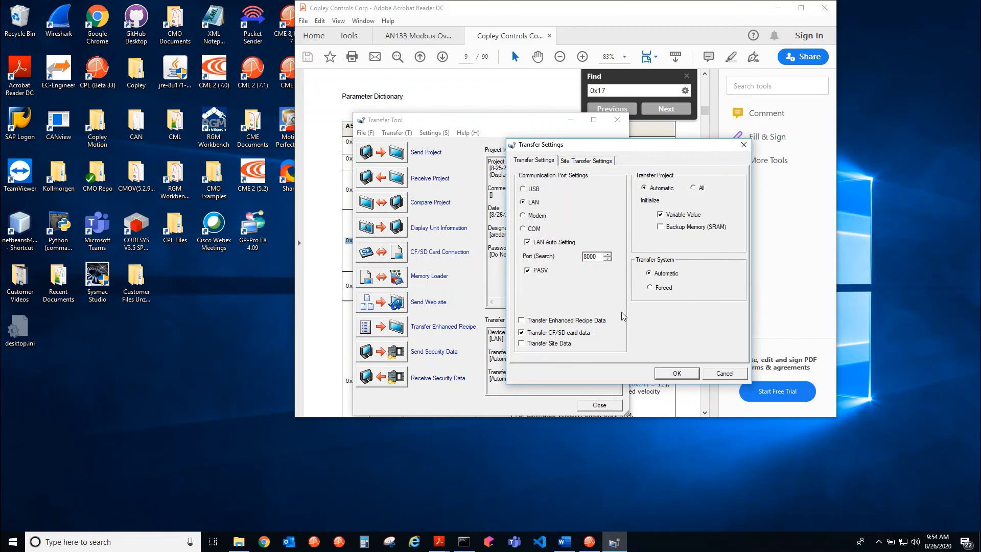
left_click(673, 374)
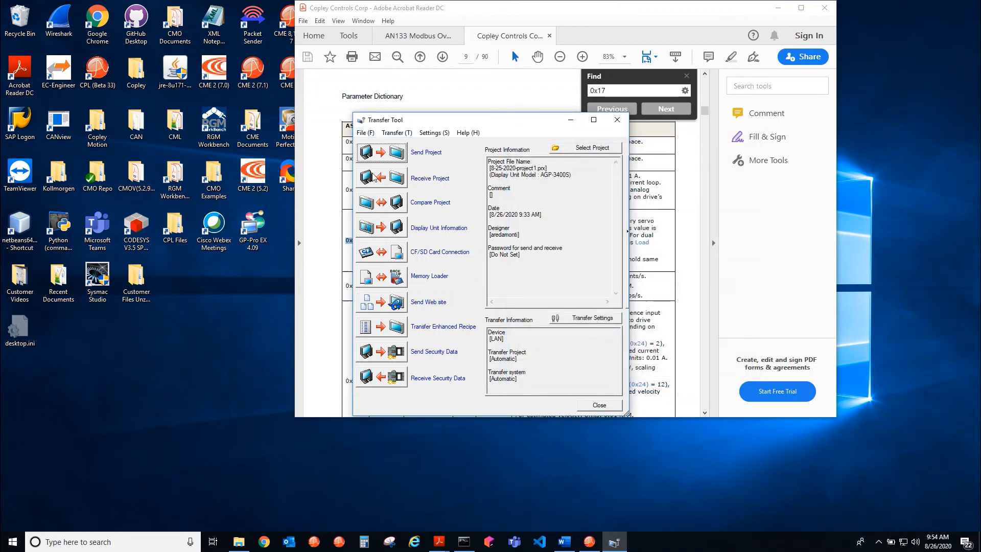
Send the project to the AGP-3400S display unit at 192.168.0.99 and close the transfer log
left_click(367, 151)
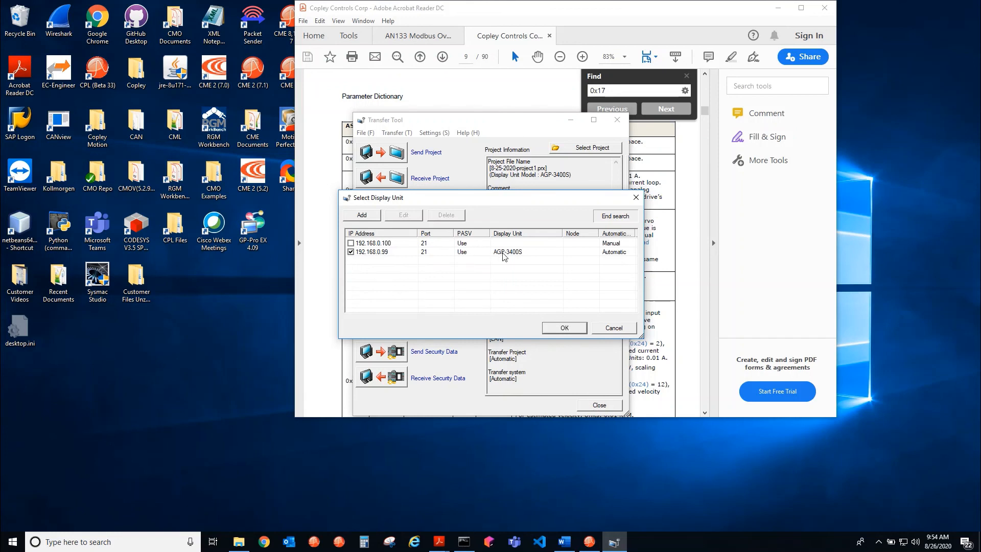
left_click(564, 327)
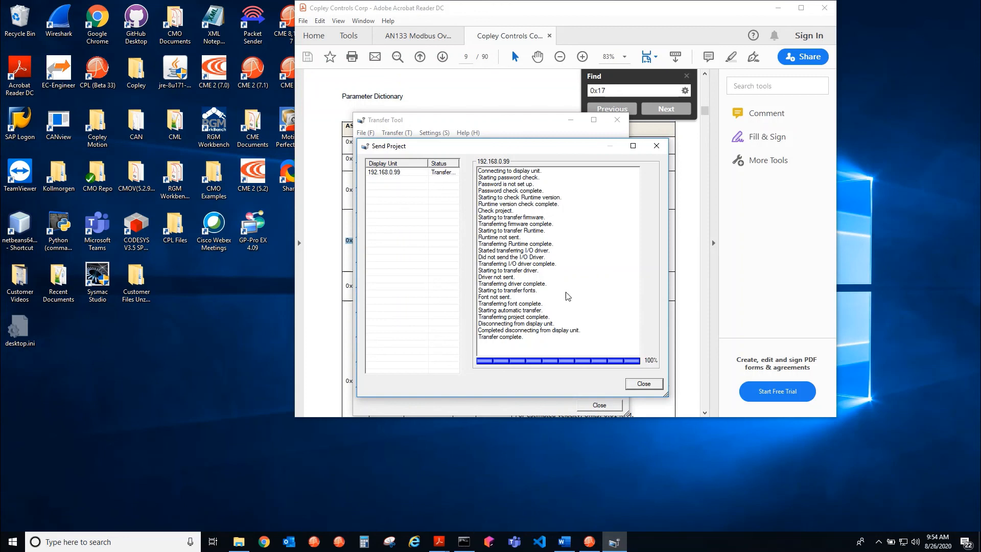
left_click(636, 383)
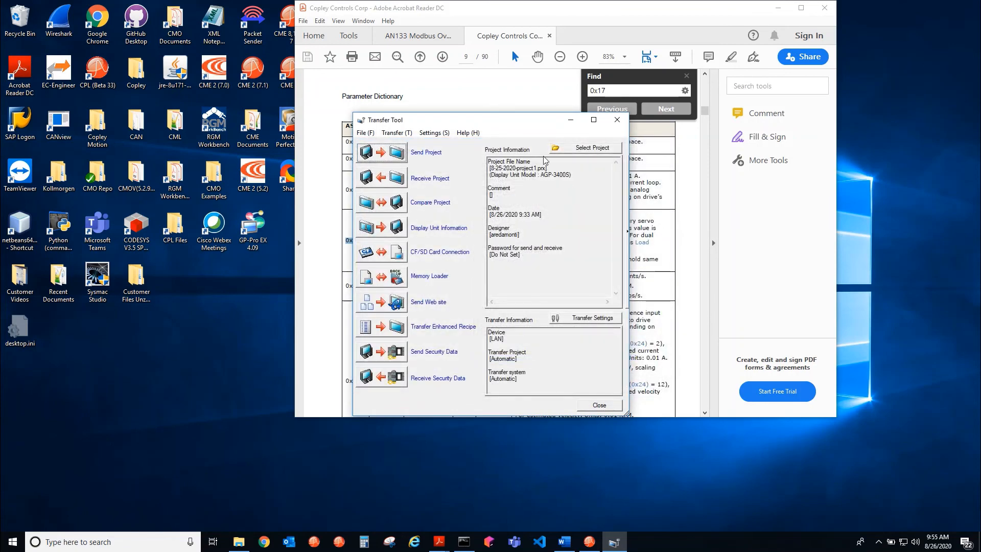